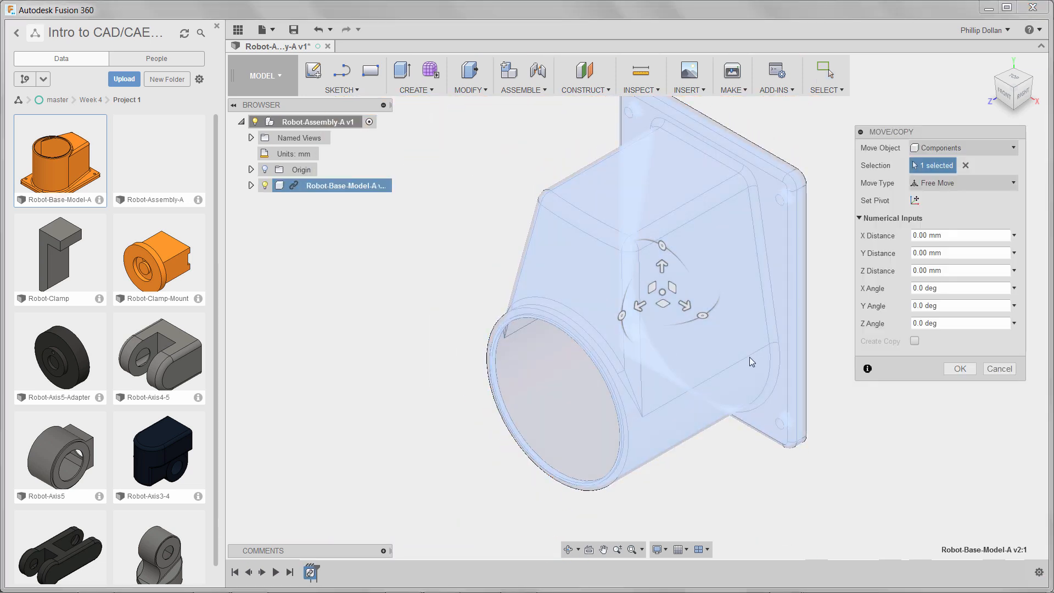
Rotate the Robot-Base-Model-A component -90 deg about the X axis so it stands upright on its mounting plate
drag(622, 316, 665, 243)
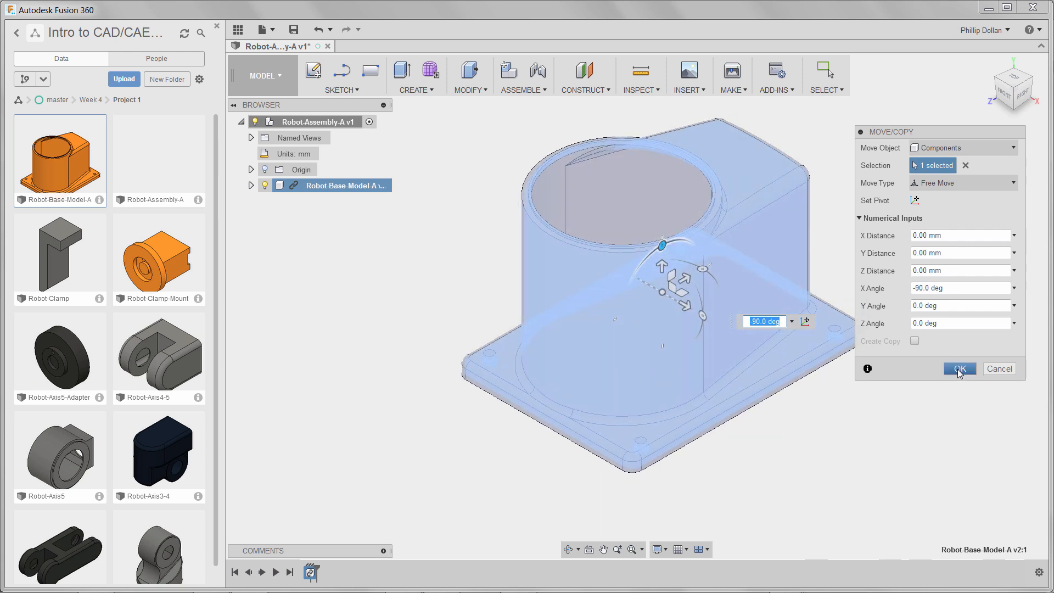
click(960, 369)
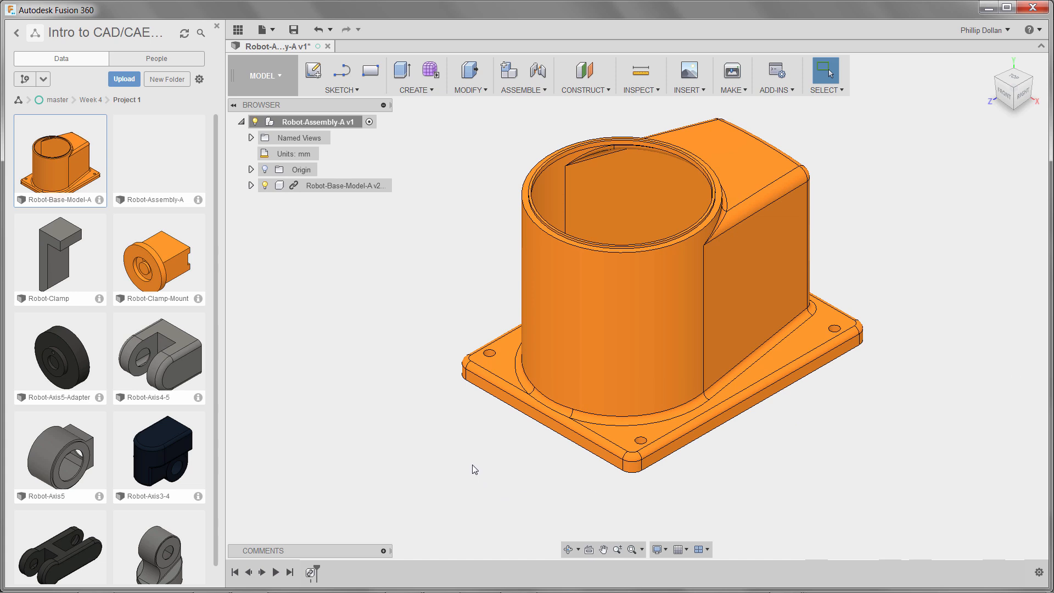
mouse_move(573, 365)
middle_down()
mouse_move(606, 347)
mouse_move(686, 357)
mouse_move(556, 373)
mouse_move(579, 370)
middle_up()
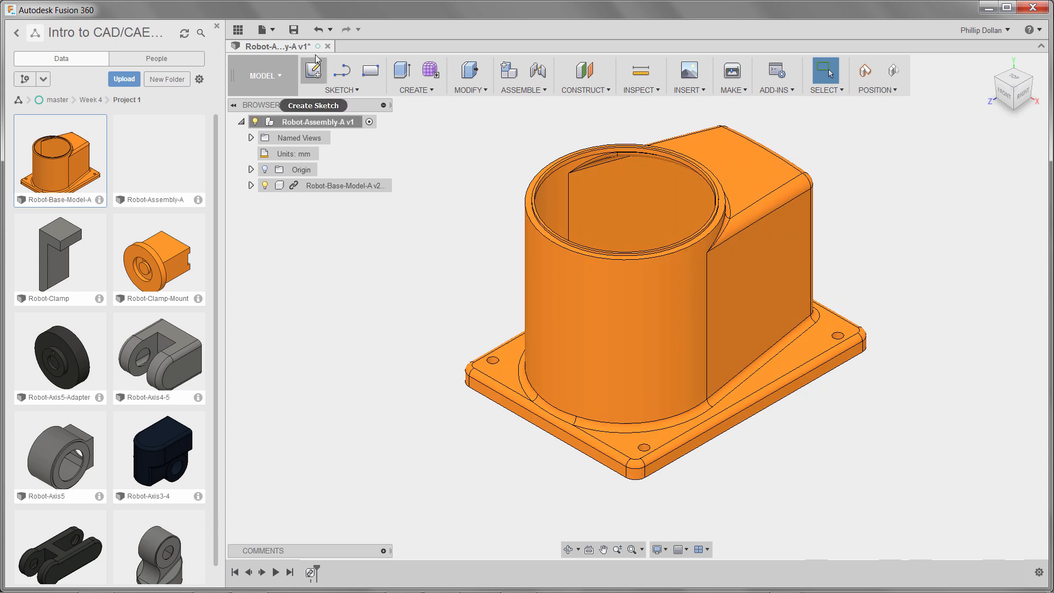
click(319, 32)
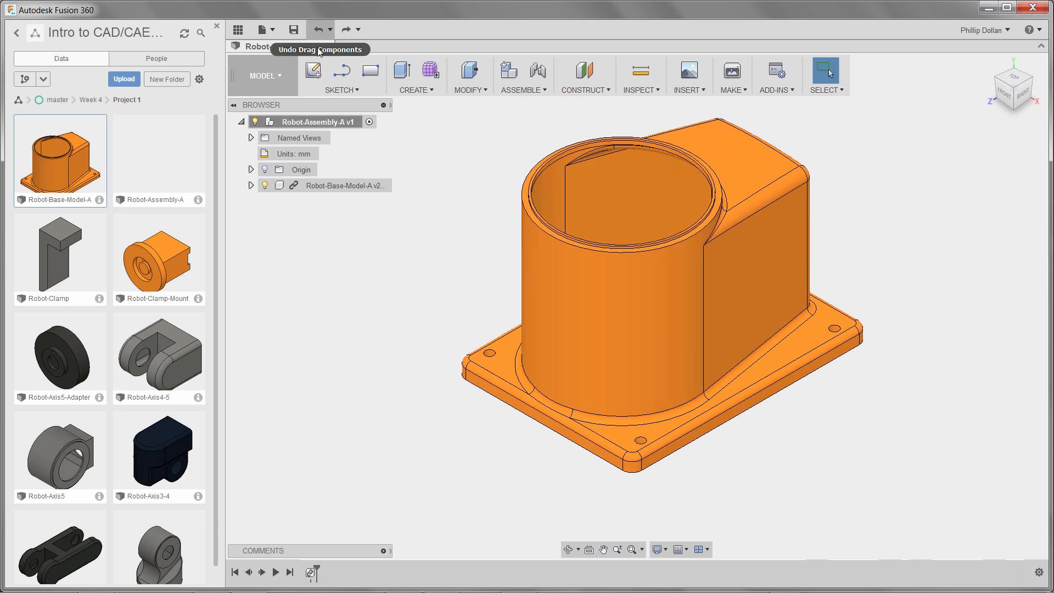
Ground the Robot-Base-Model-A component in the assembly
right_click(337, 190)
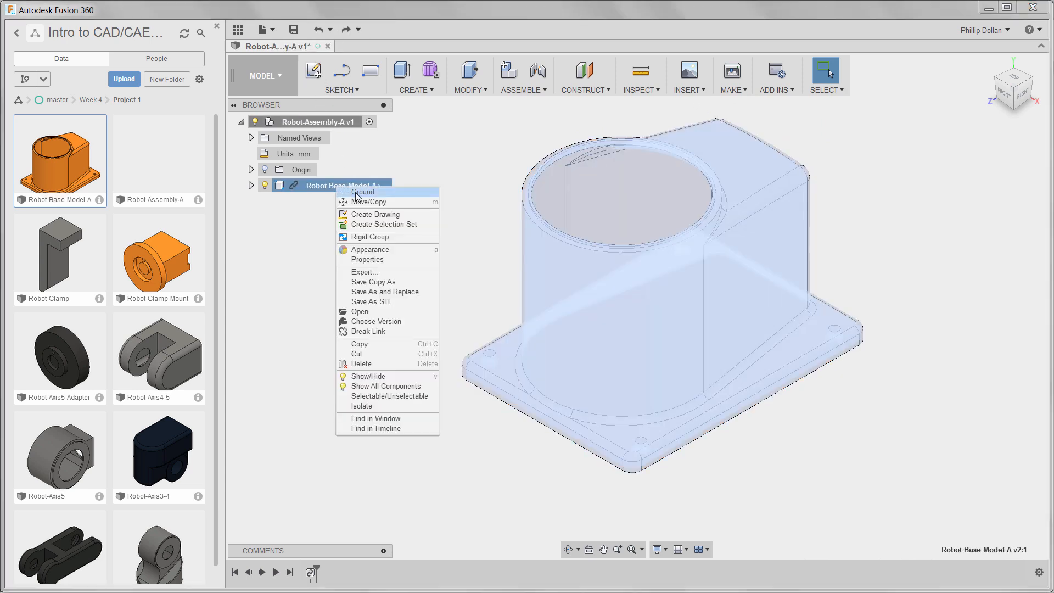
click(360, 192)
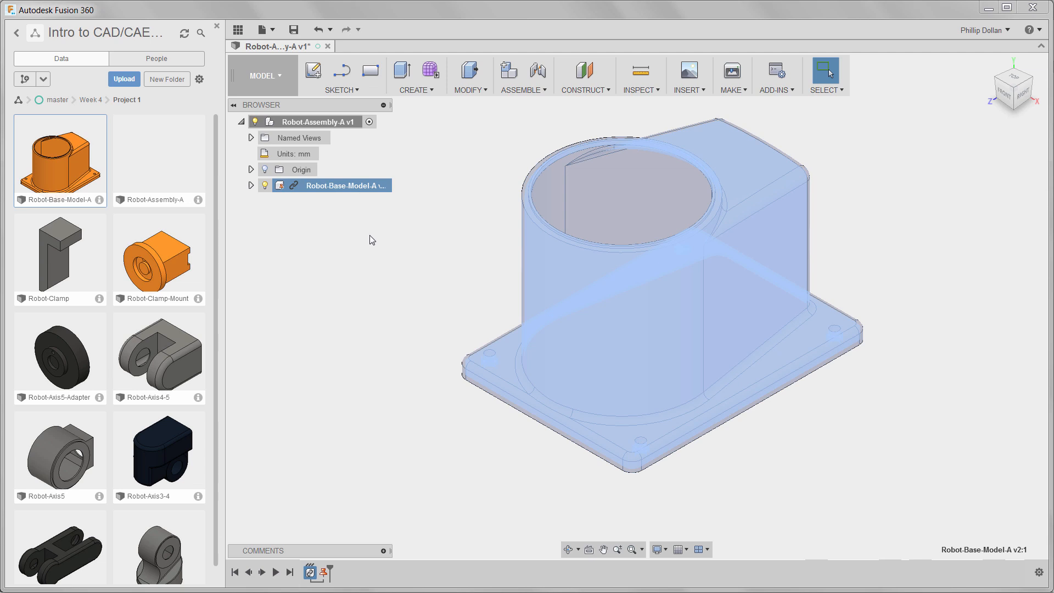
click(367, 238)
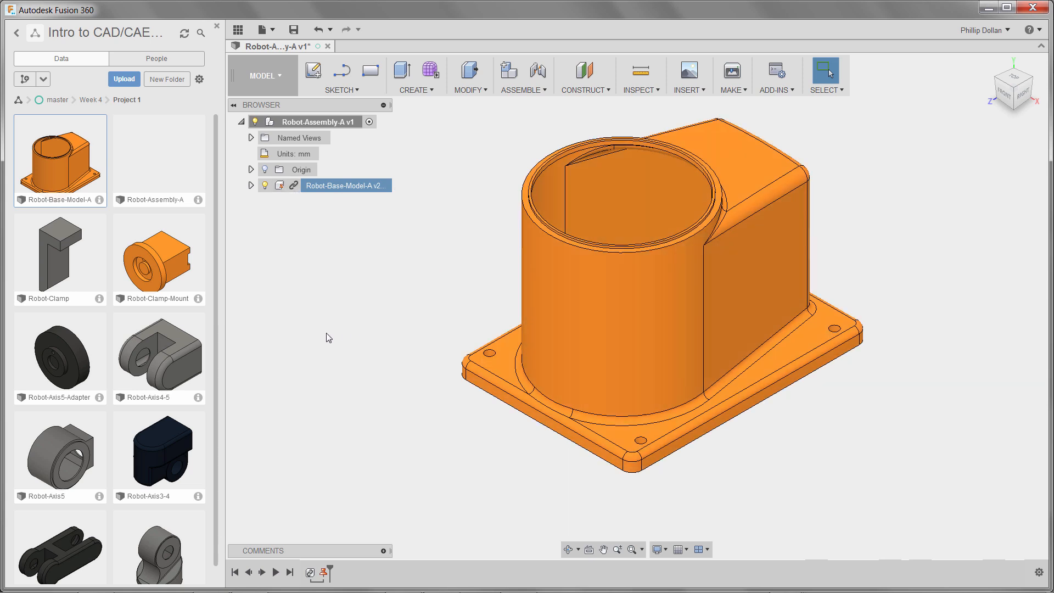
Insert Robot-Axis1-2 into the current design and move it clear above the base's cylindrical opening
scroll(214, 313, down, 1)
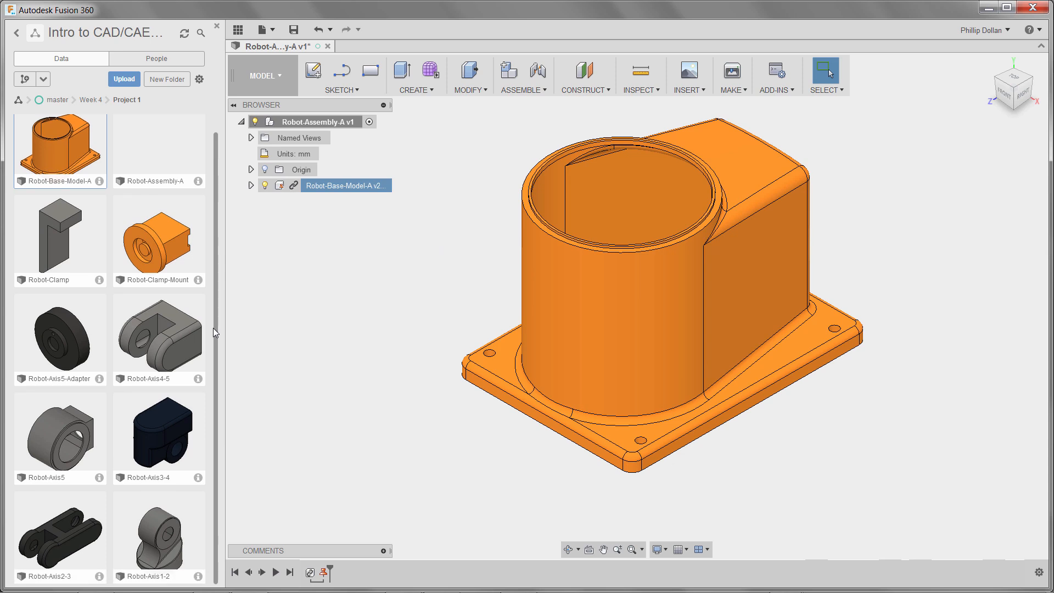
right_click(173, 513)
click(184, 489)
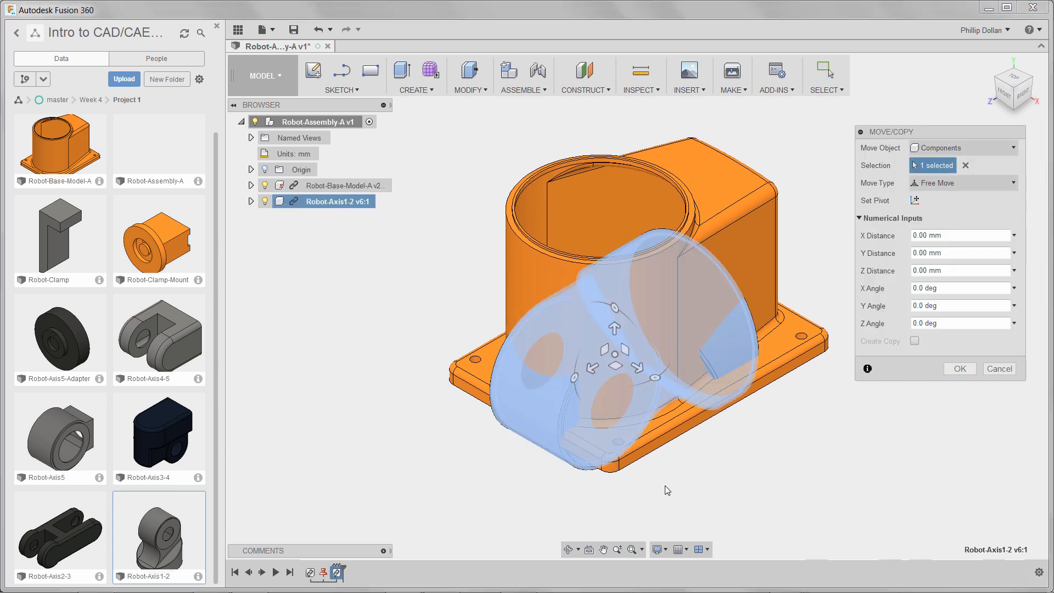
drag(614, 356, 609, 207)
middle_drag(608, 207, 578, 375)
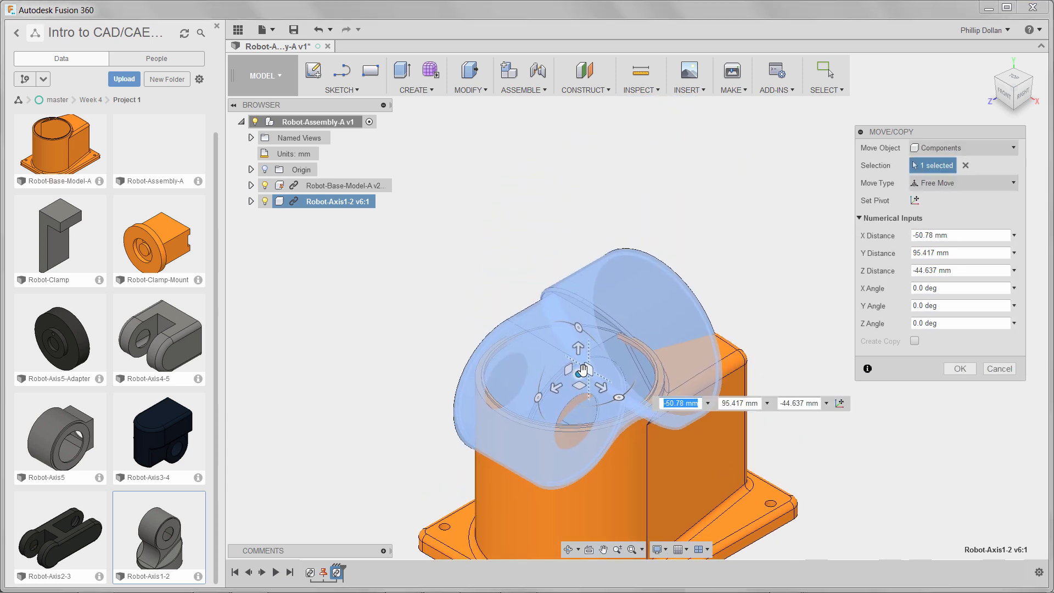
drag(580, 373, 600, 155)
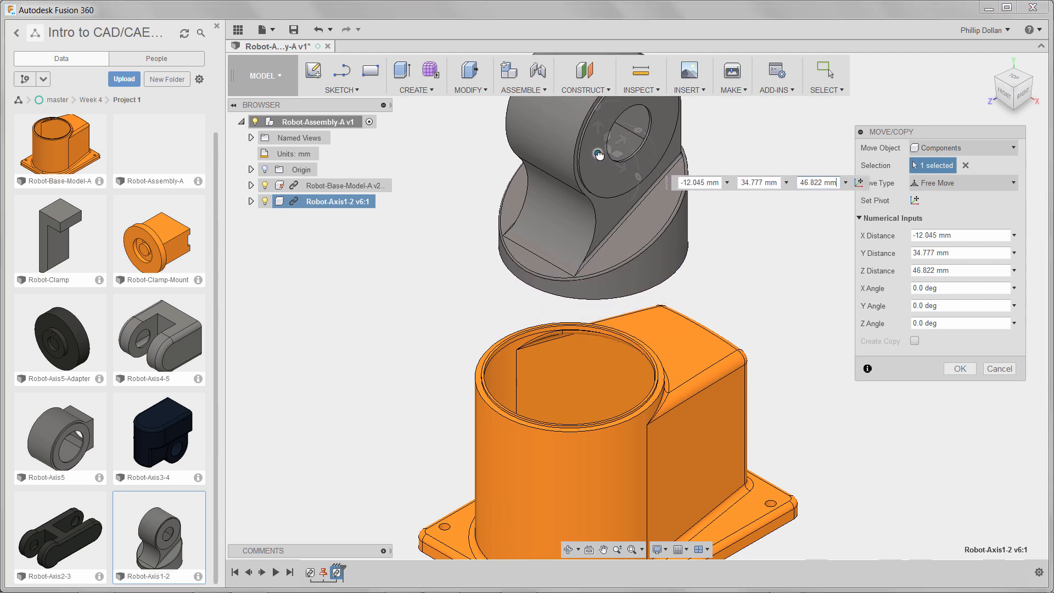
click(987, 68)
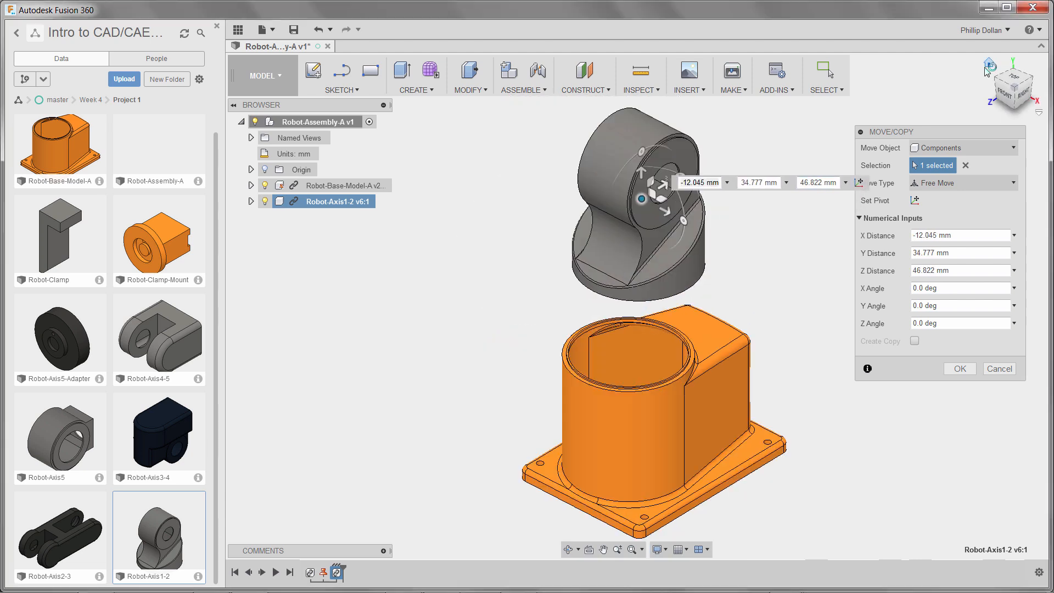
click(960, 368)
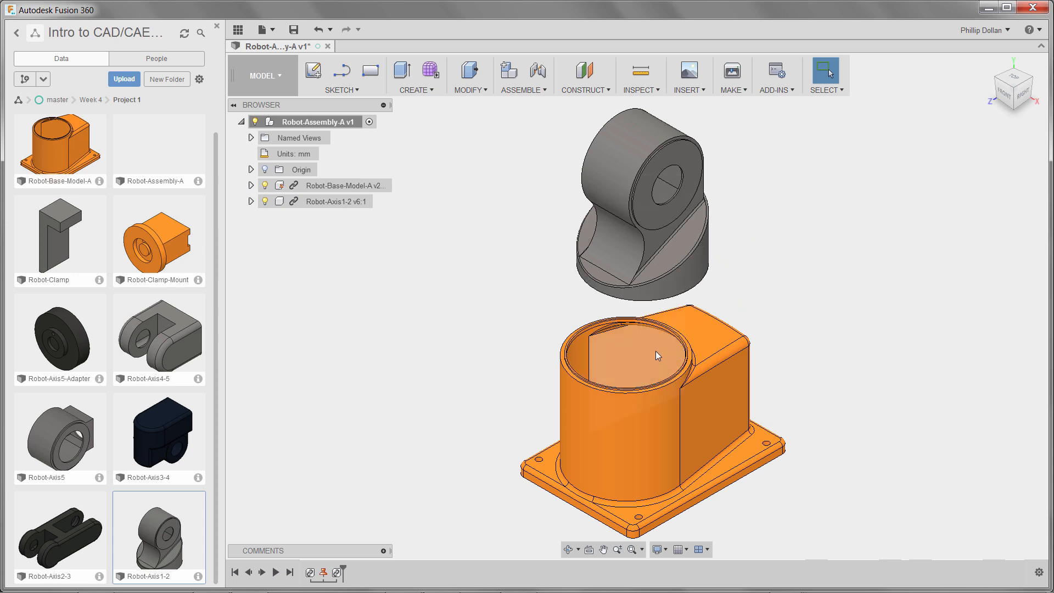
Start a Rigid joint with the inner circular edge on the underside of Robot-Axis1-2 as the first component's origin
click(534, 76)
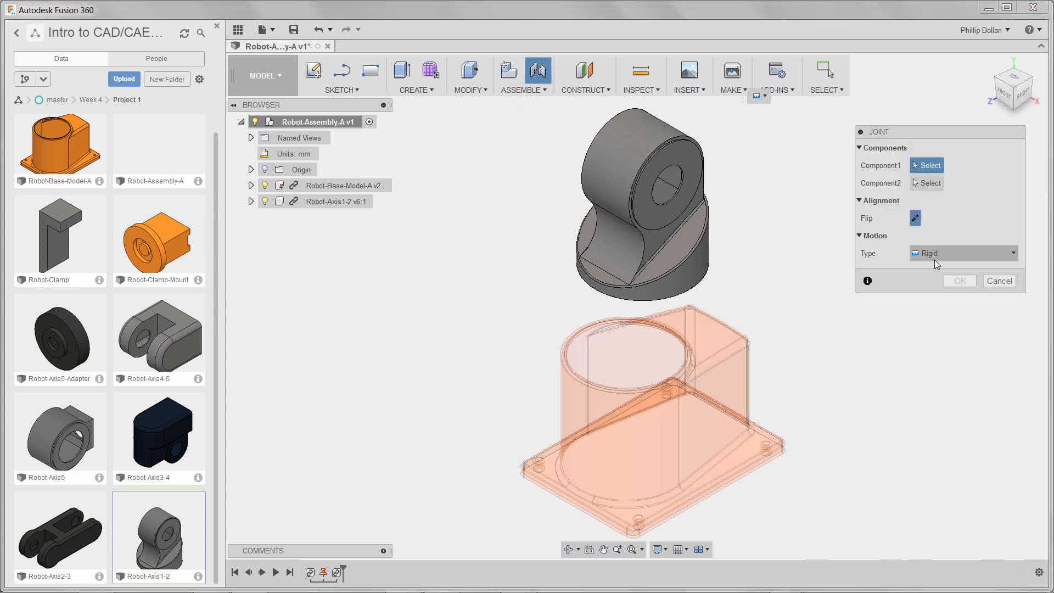
shift+middle_drag(765, 320, 813, 241)
scroll(615, 439, up, 8)
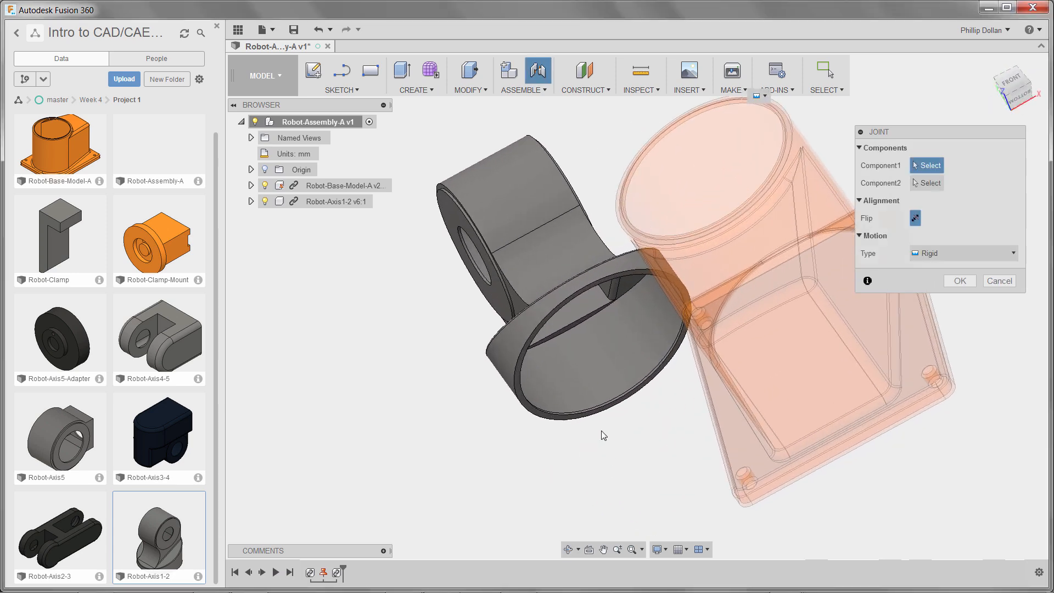
scroll(604, 434, up, 2)
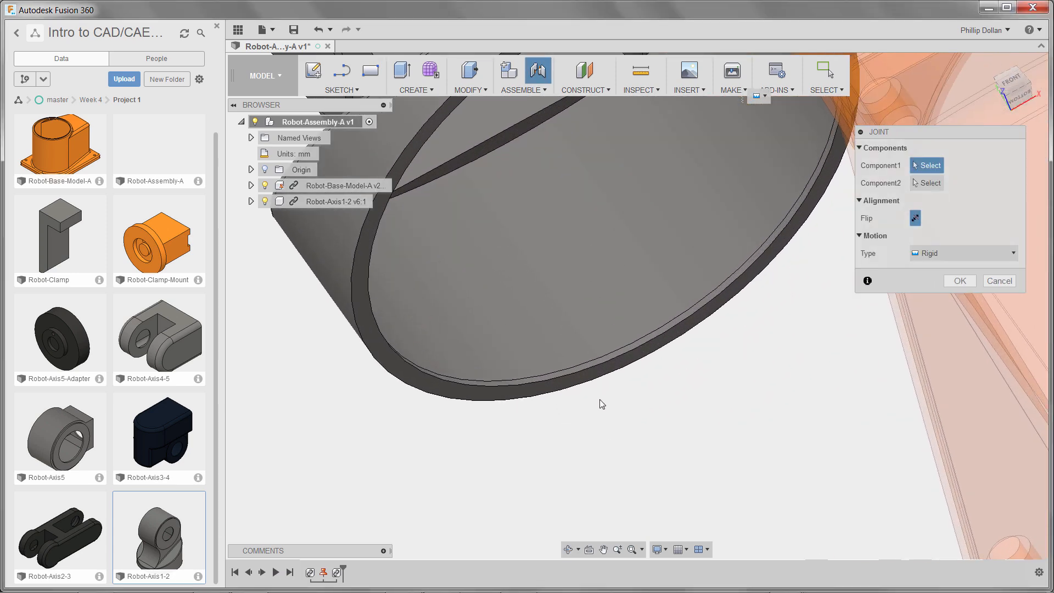
click(596, 365)
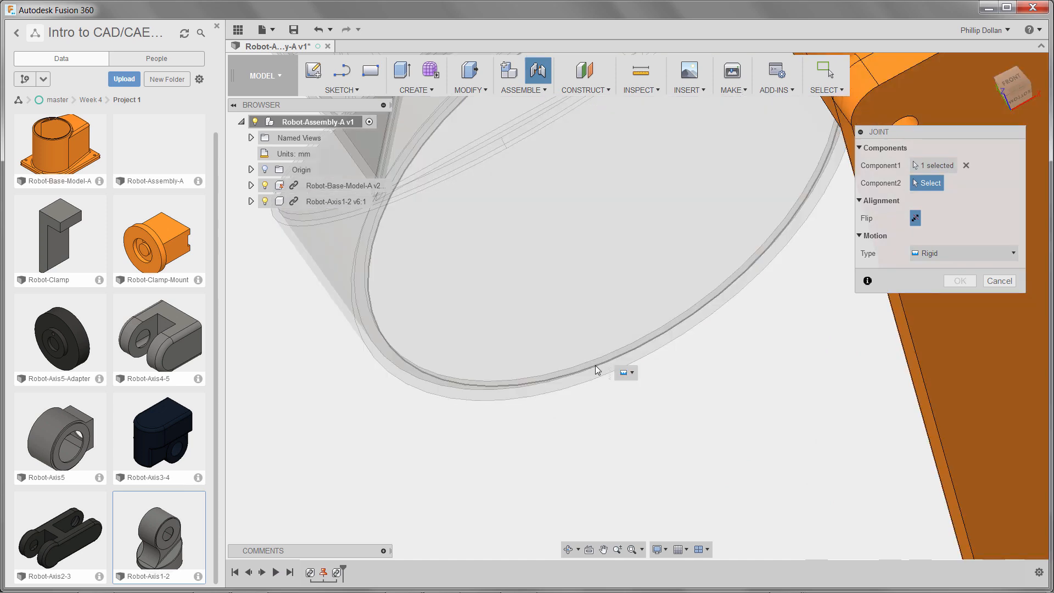
scroll(625, 382, down, 5)
click(630, 376)
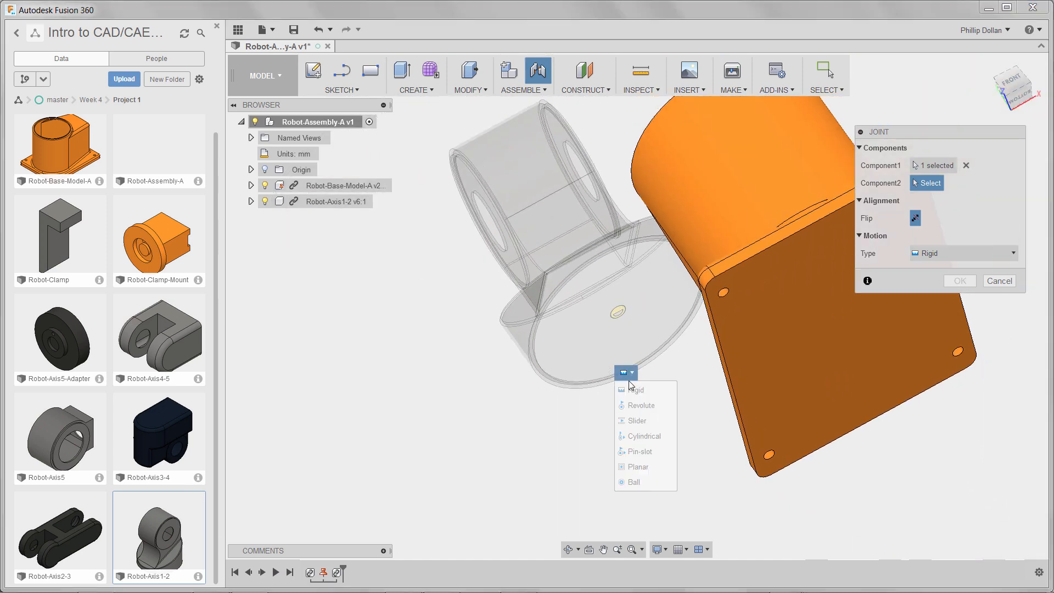
click(621, 392)
Complete the rigid joint by choosing the circular rim edge of the base cylinder as the second origin, keeping zero angle and offsets
shift+middle_drag(694, 373, 671, 384)
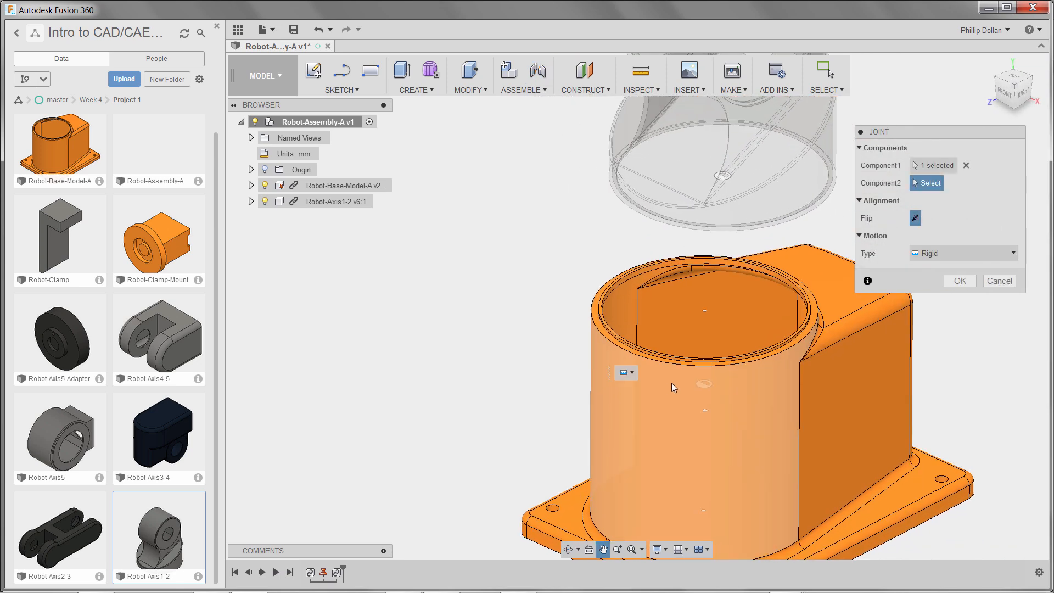
scroll(671, 383, up, 5)
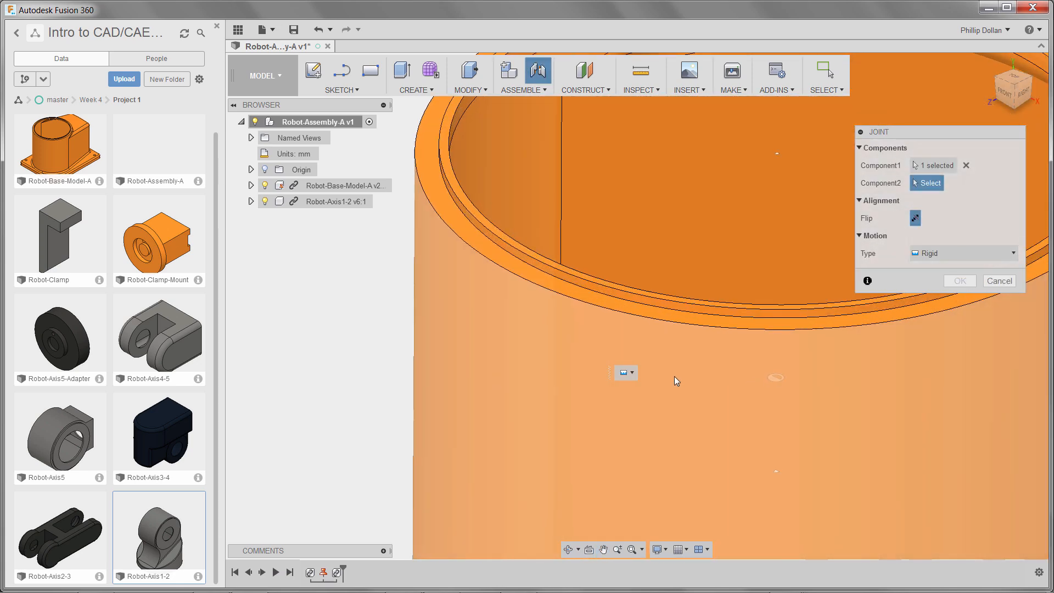
scroll(691, 327, up, 2)
click(692, 316)
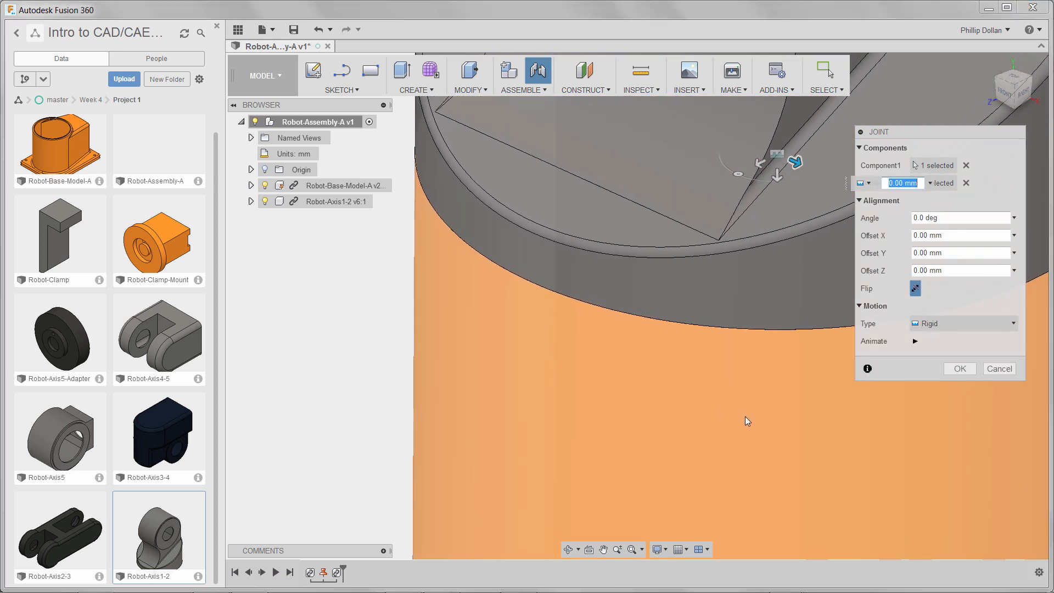
scroll(749, 414, down, 7)
middle_drag(682, 401, 618, 384)
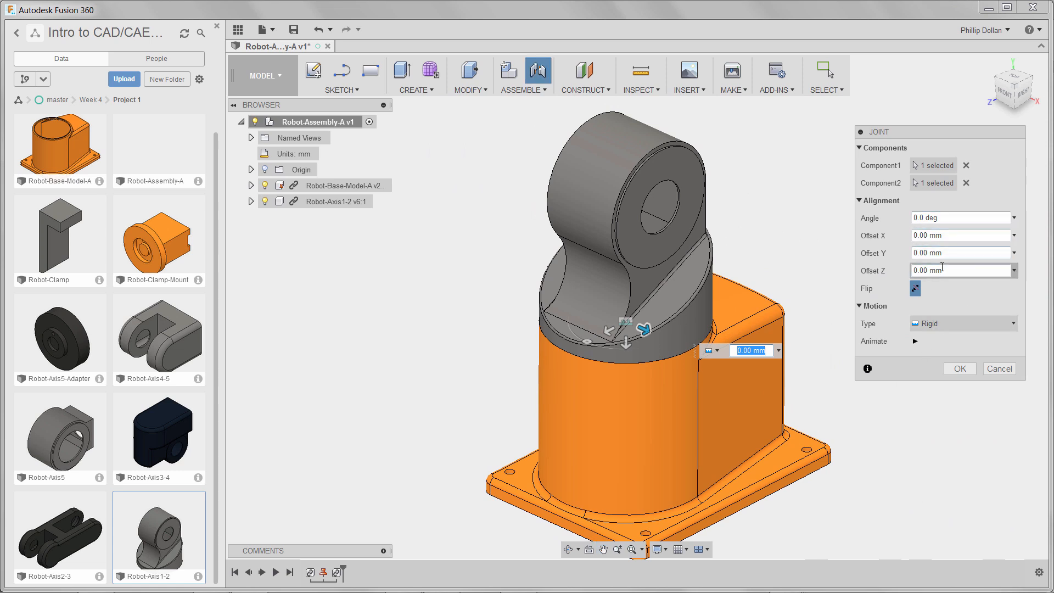
click(960, 369)
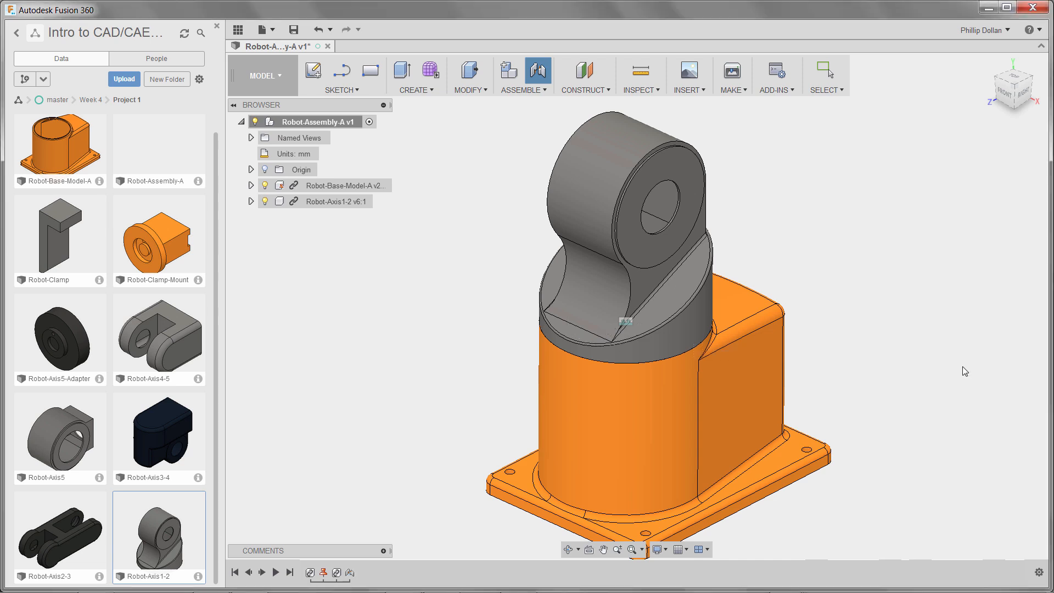
Insert Robot-Axis2-3 and move it beside the robot by about -218 mm in X, 29 mm in Y and 189 mm in Z
click(991, 66)
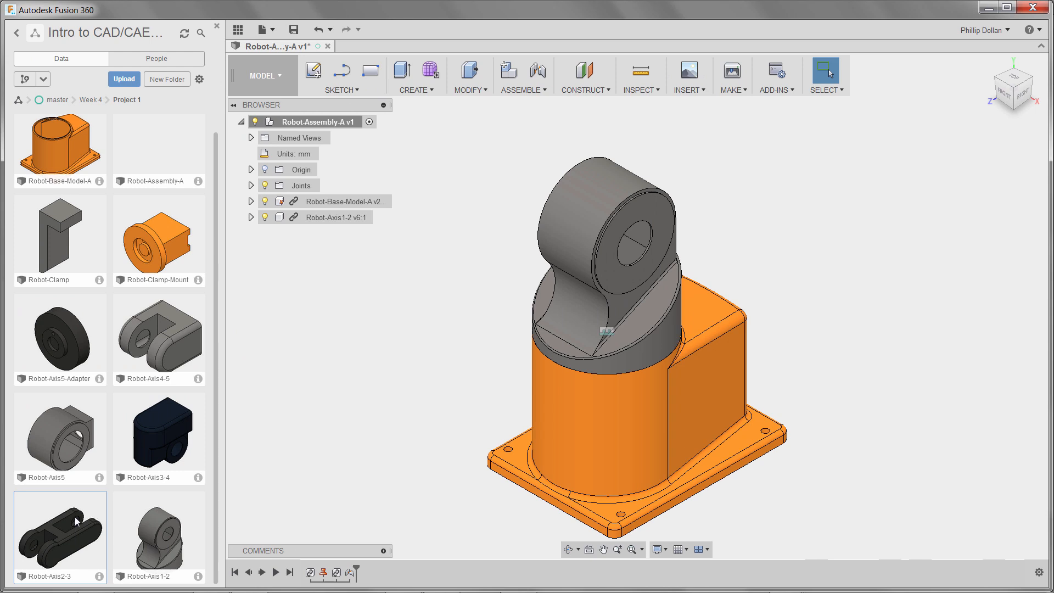
right_click(74, 516)
click(98, 483)
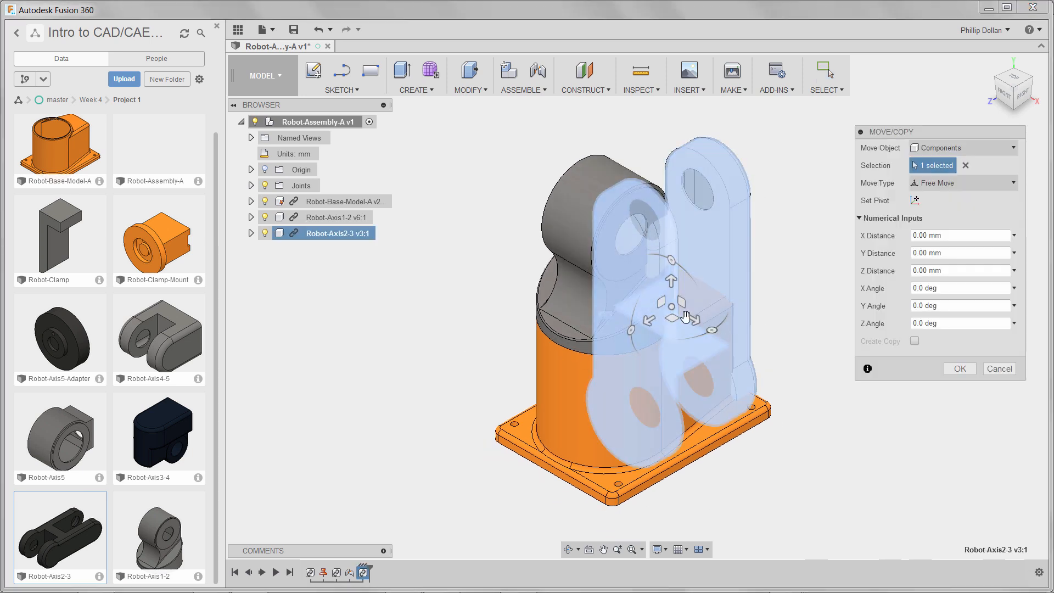
drag(670, 306, 407, 273)
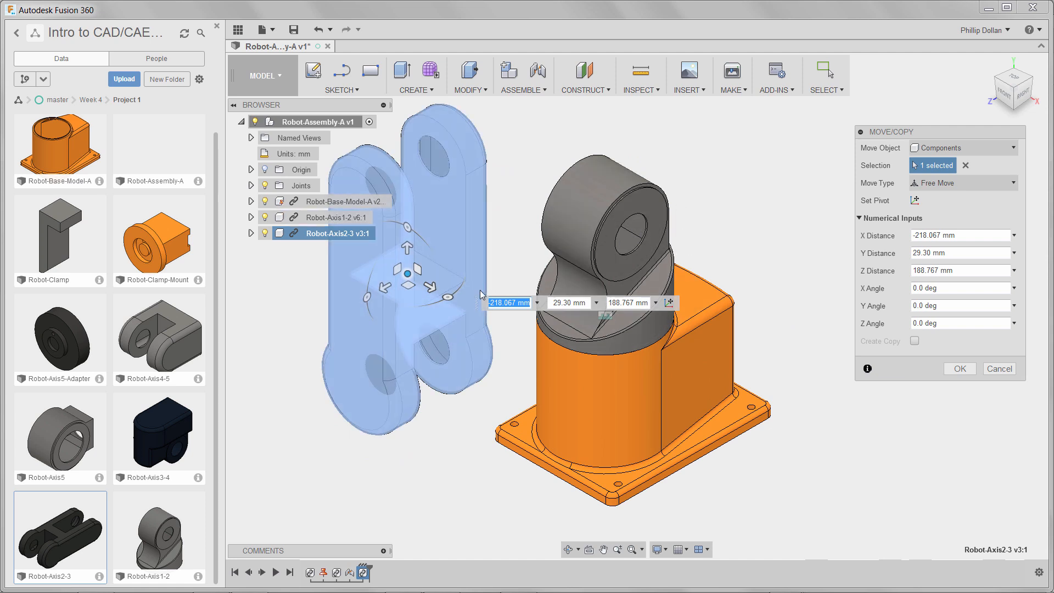
Rotate Robot-Axis2-3 by -90 deg about Y and 90 deg about Z so the arm lies horizontally
click(446, 299)
drag(443, 301, 367, 297)
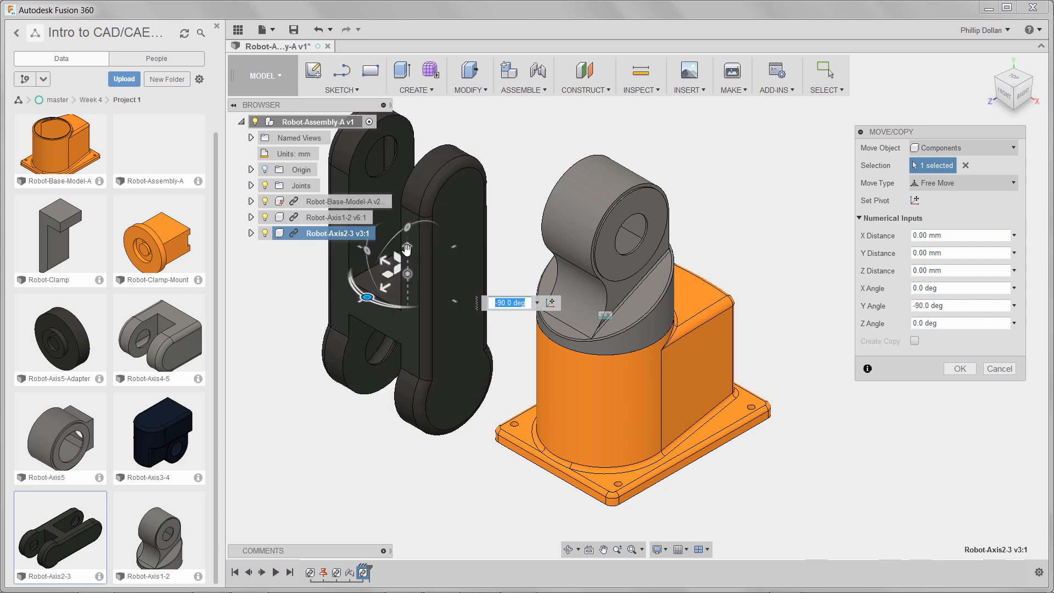
drag(407, 250, 473, 241)
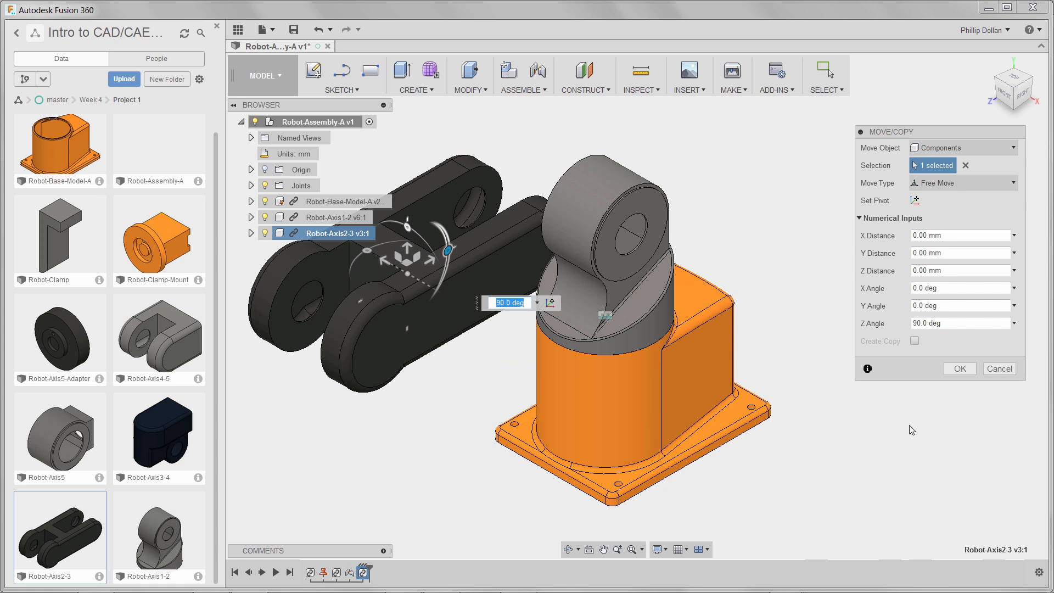
click(961, 369)
Start a Revolute joint with the circular hole edge on the inner face of Robot-Axis2-3's near fork end as the first component's origin
middle_drag(895, 365, 1003, 361)
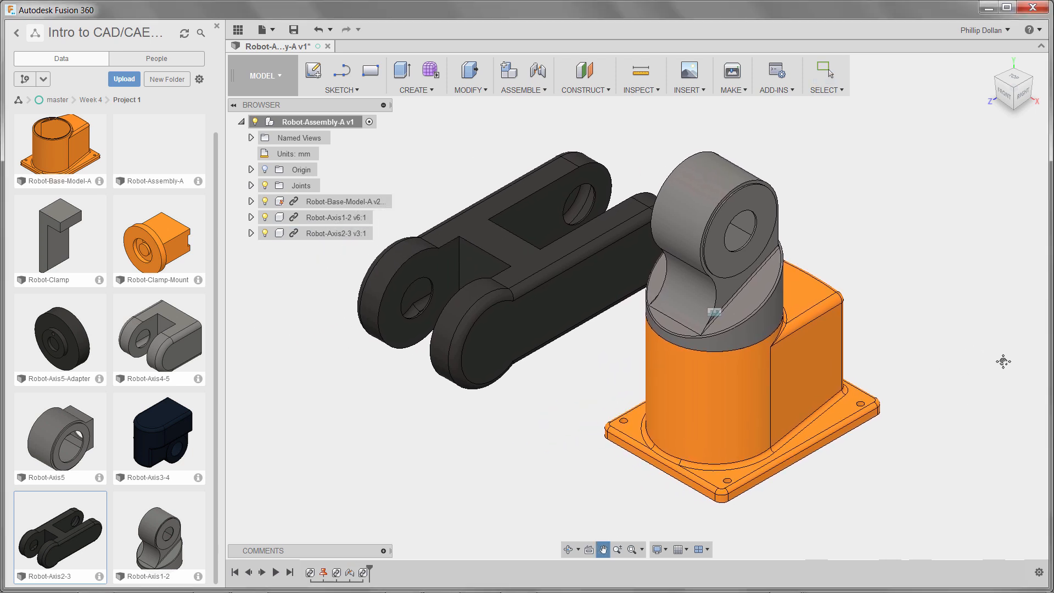
click(537, 70)
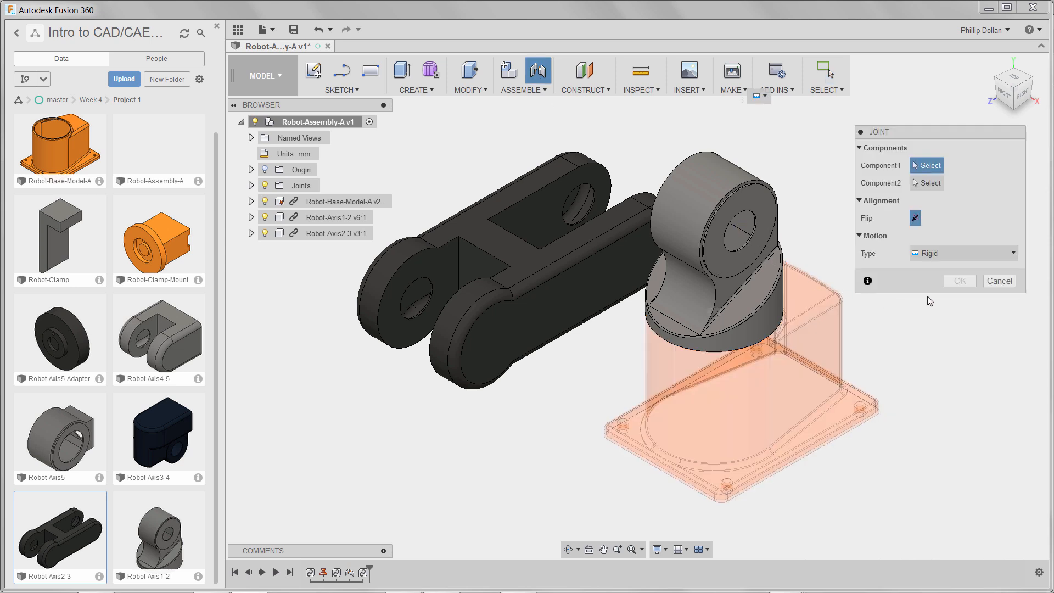
click(974, 256)
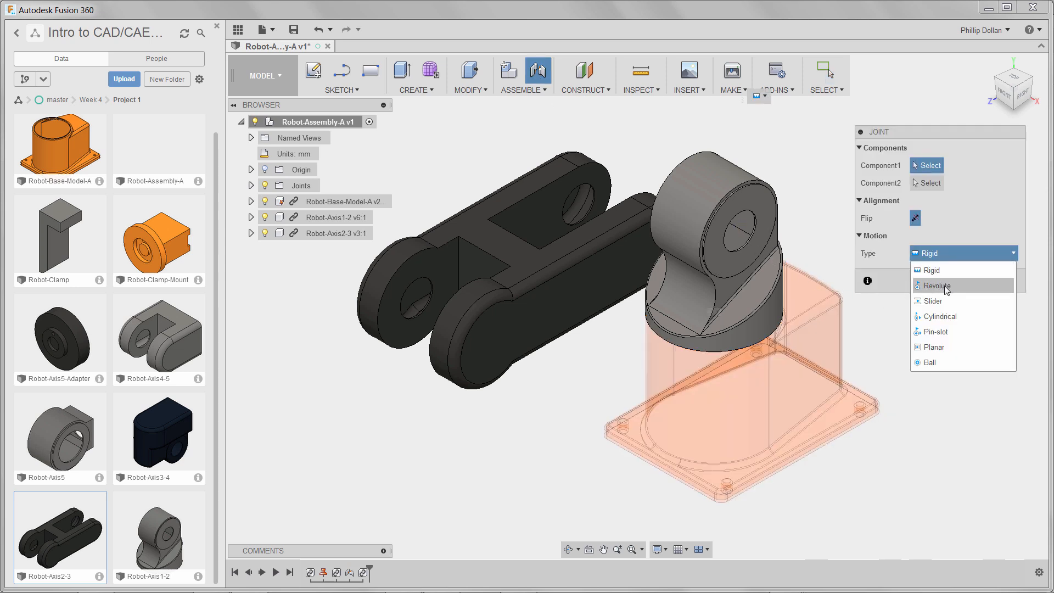
click(937, 264)
scroll(409, 323, up, 5)
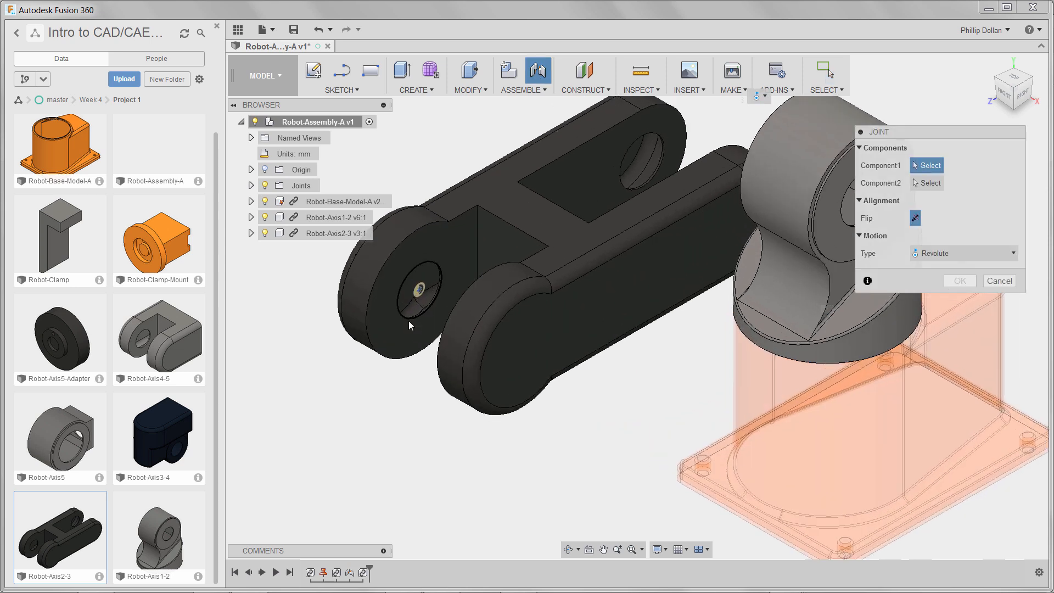
scroll(409, 325, up, 4)
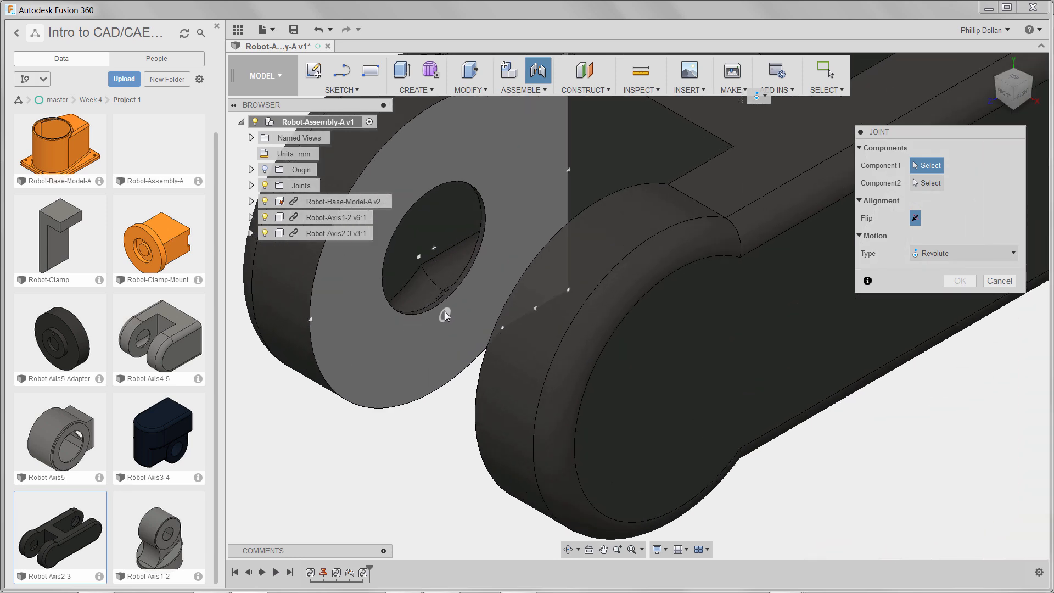
scroll(444, 303, down, 2)
click(423, 310)
Complete the revolute joint on the hole edge of Robot-Axis1-2's upper cylinder with zero offsets, rotating about the Z axis, and preview its motion
scroll(563, 344, down, 3)
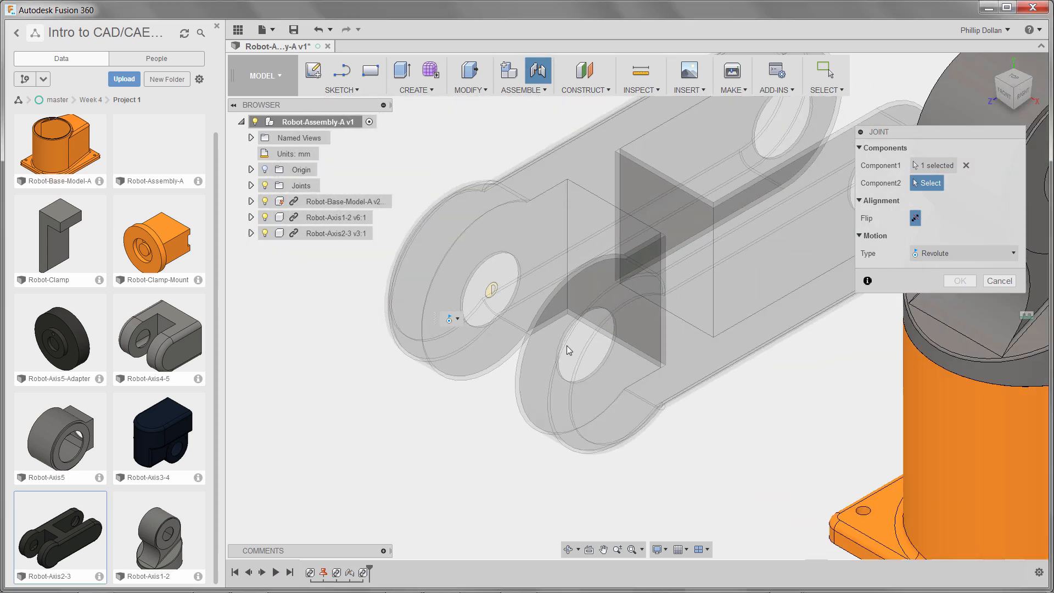
scroll(567, 345, down, 4)
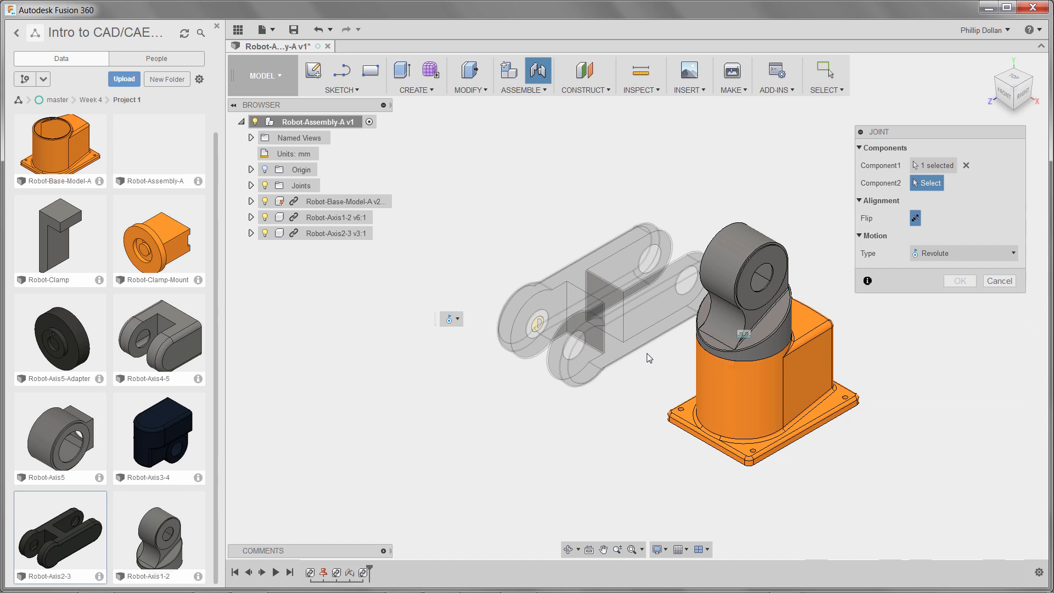
shift+middle_drag(647, 353, 695, 278)
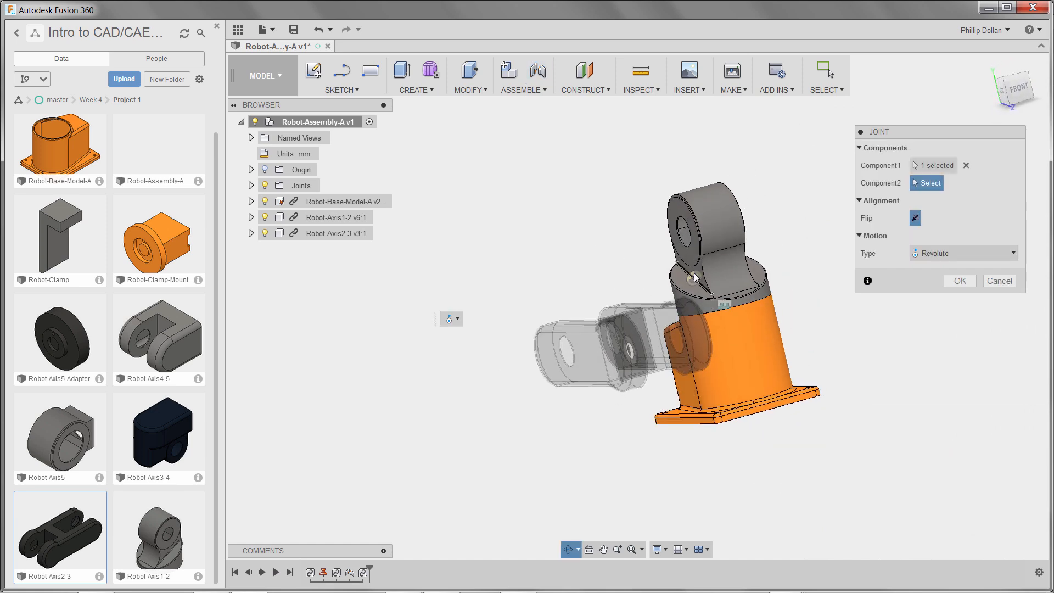
scroll(694, 272, up, 5)
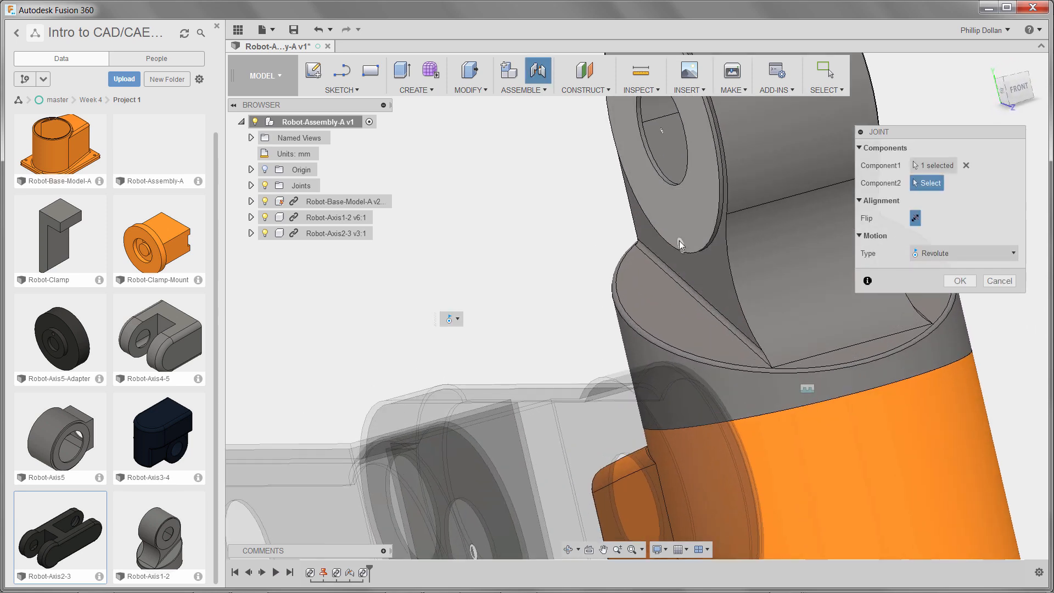
click(677, 186)
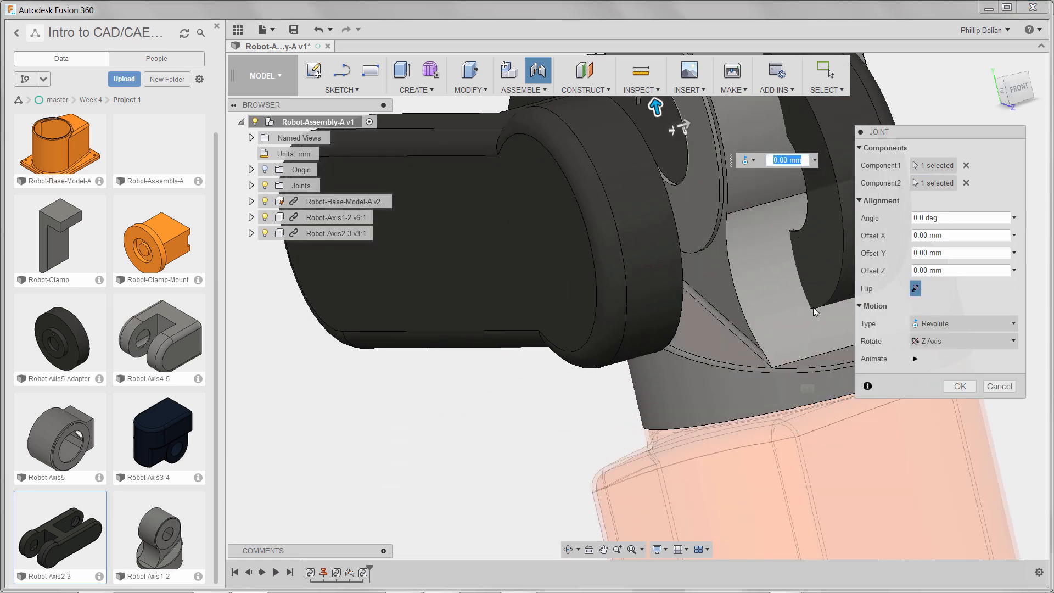
scroll(801, 380, down, 6)
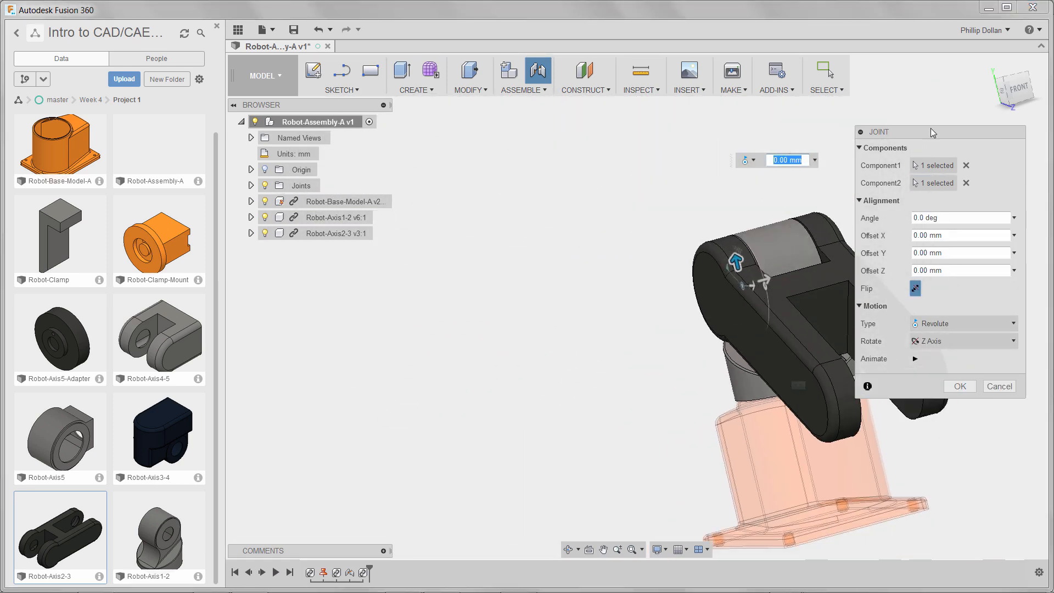
click(989, 63)
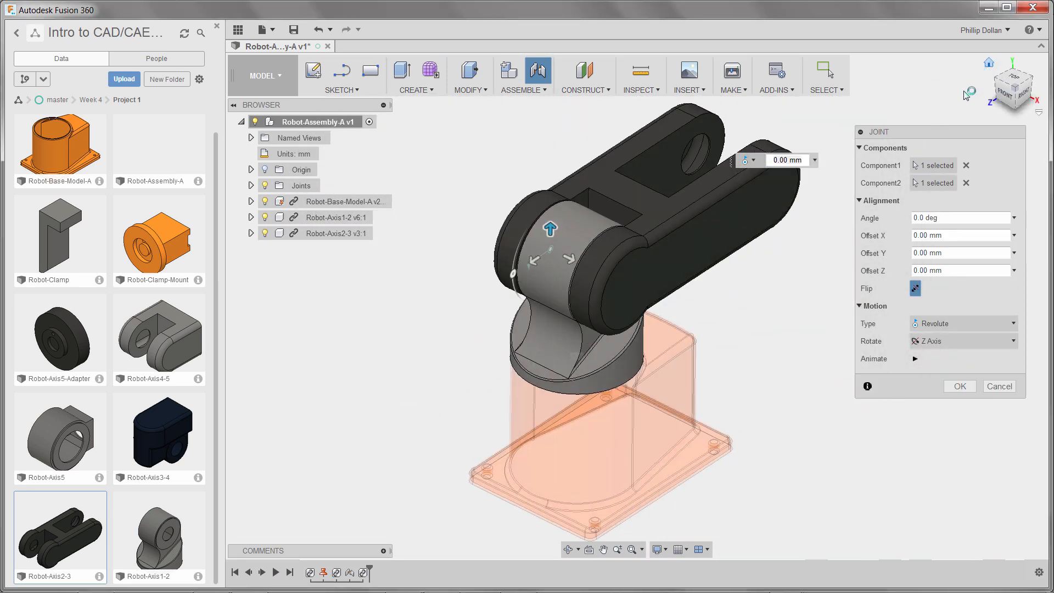
scroll(749, 312, down, 3)
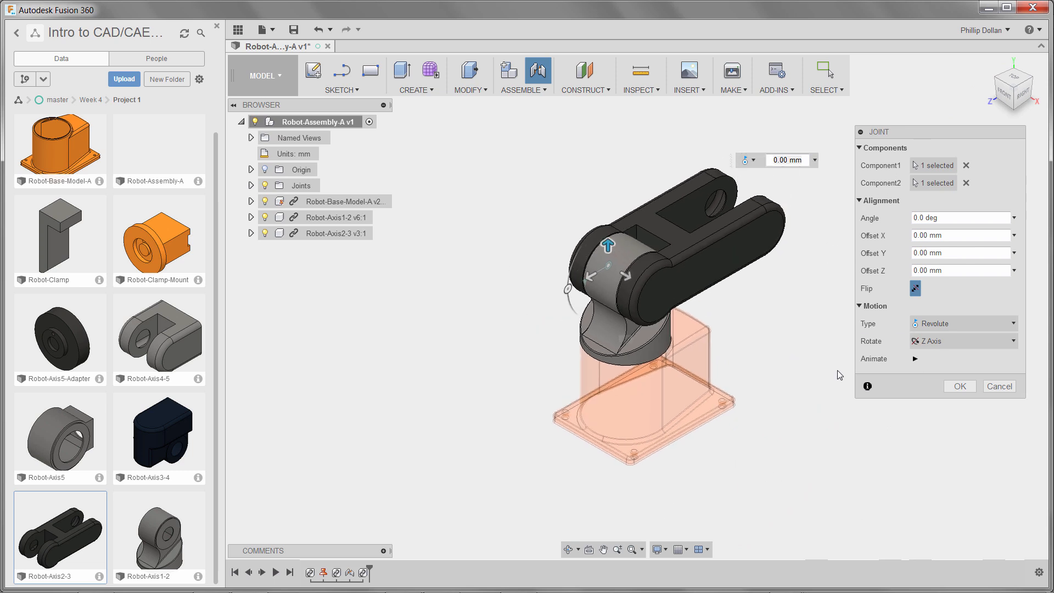
click(915, 359)
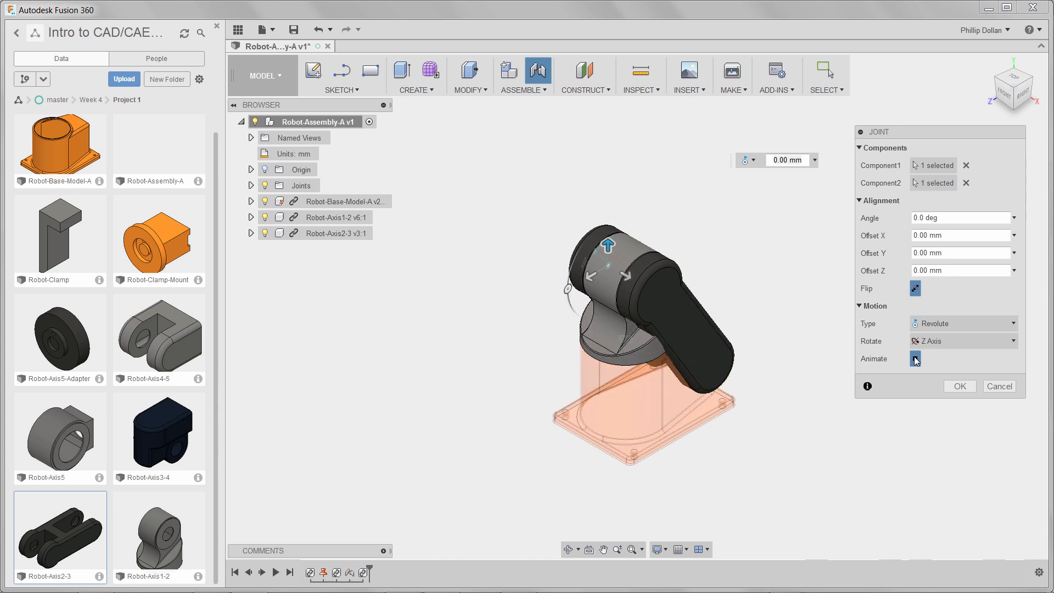
click(960, 387)
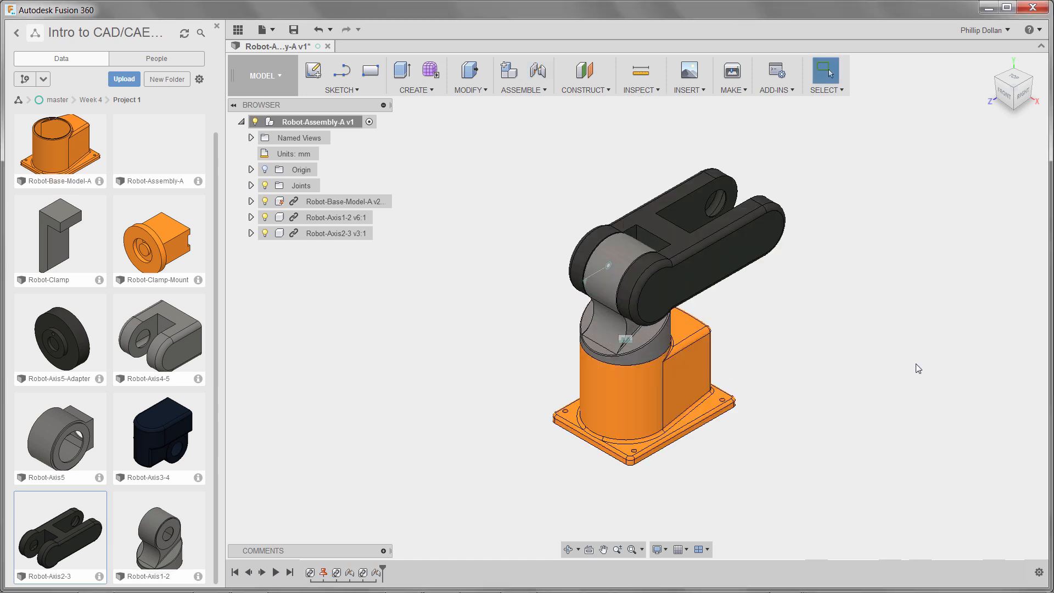
Swing Robot-Axis2-3 around its revolute joint past upright until the arm slopes down in front of the base
drag(768, 238, 552, 248)
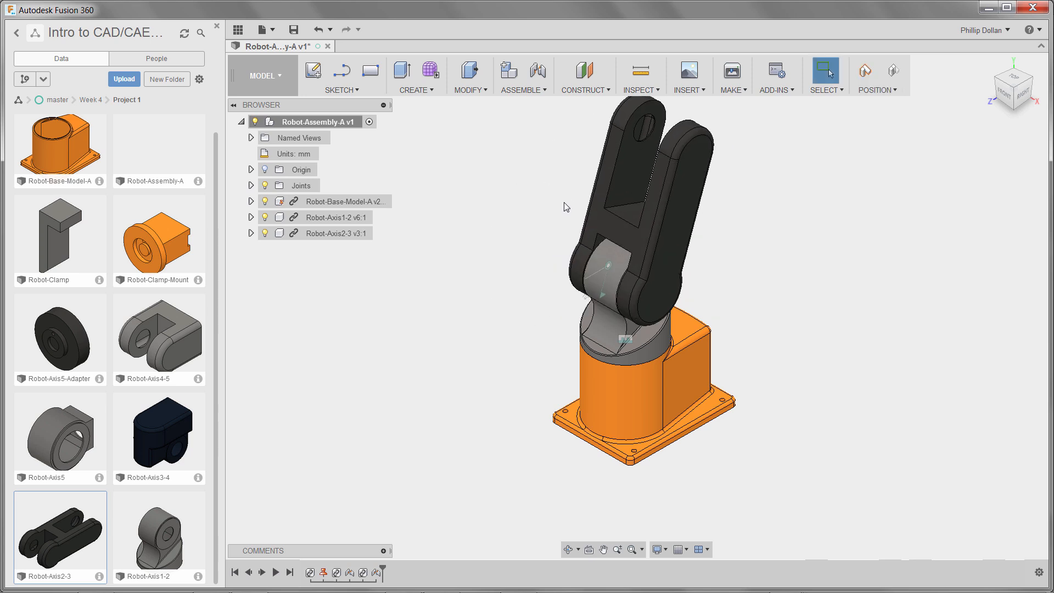
drag(634, 127, 521, 307)
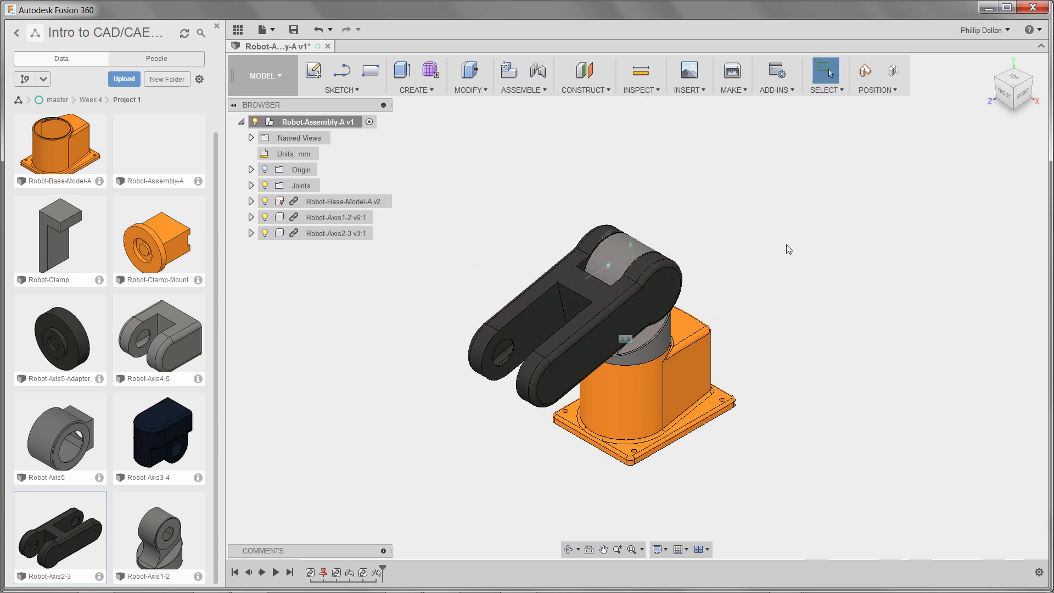
click(990, 64)
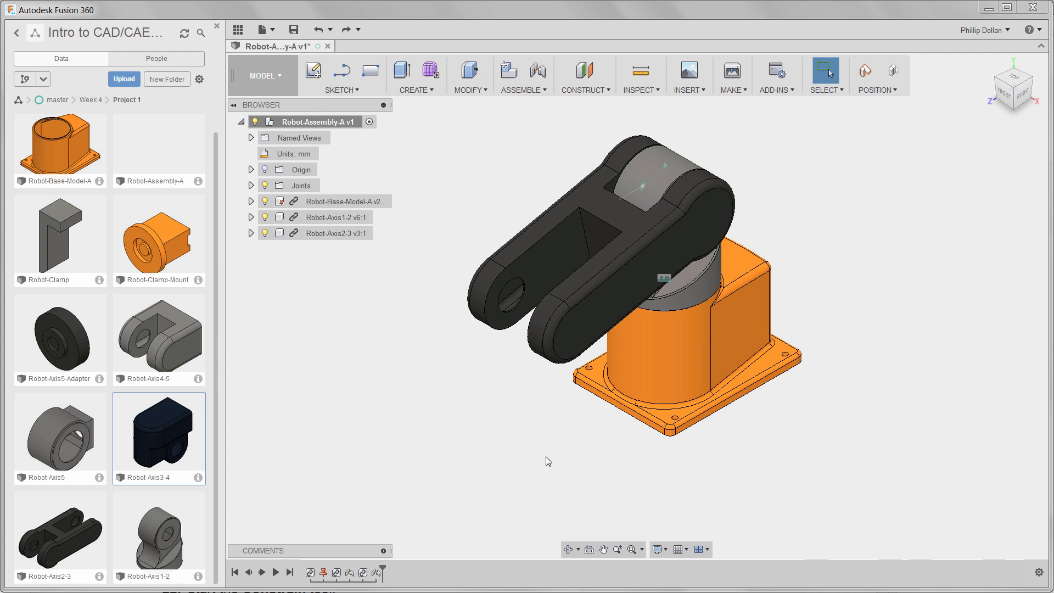
Insert Robot-Axis3-4 and move it in front of the robot by about -237 mm in X, -83 mm in Y and 320 mm in Z
right_click(171, 421)
click(176, 440)
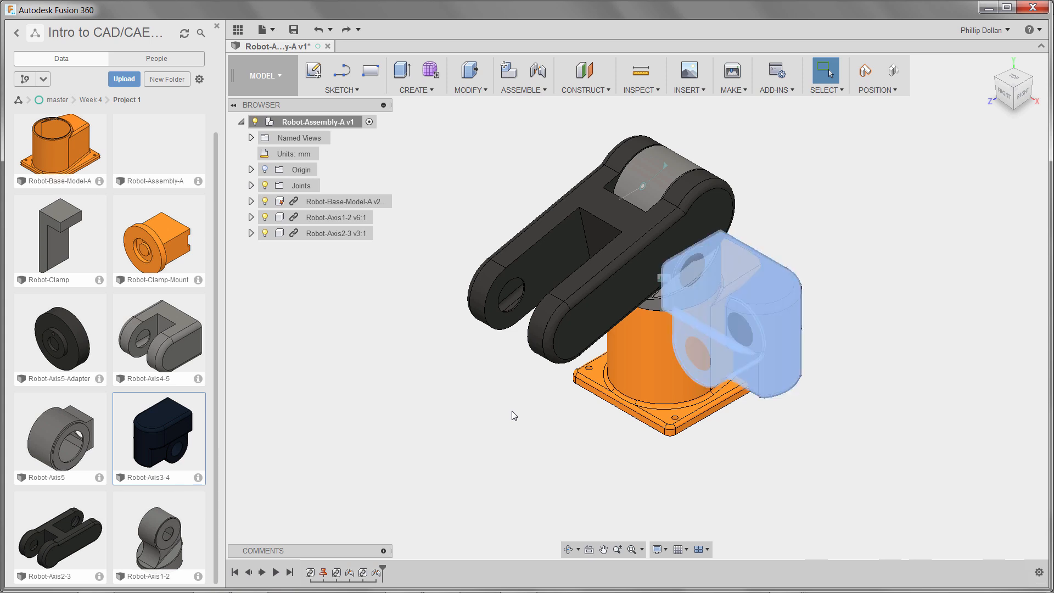
drag(737, 328, 437, 394)
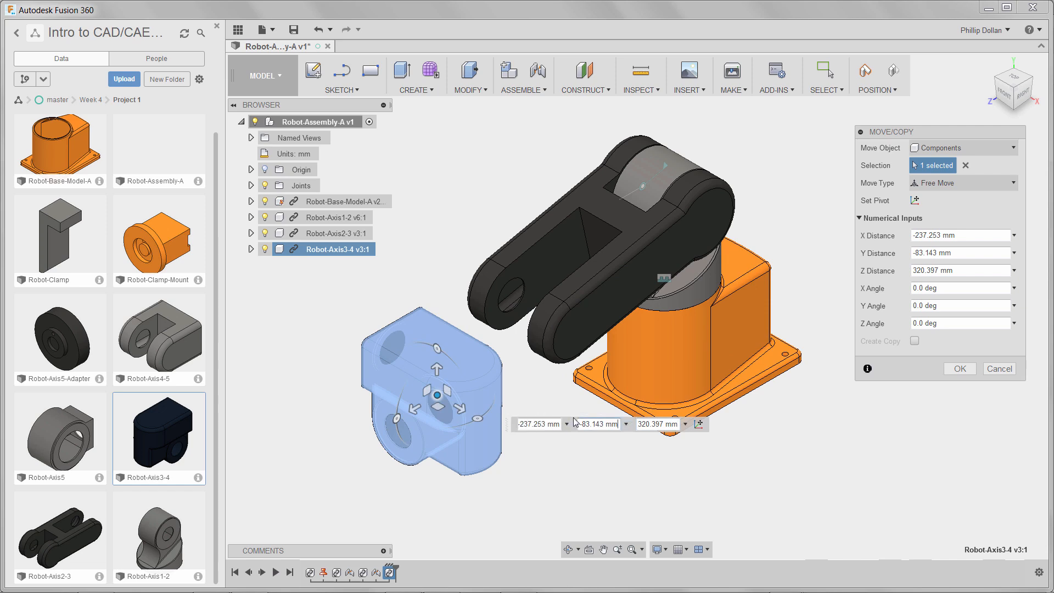
Rotate Robot-Axis3-4 by 90 deg about Y and raise it by about 115 mm in X, 237 mm in Y and -122 mm in Z
shift+middle_drag(577, 437, 584, 460)
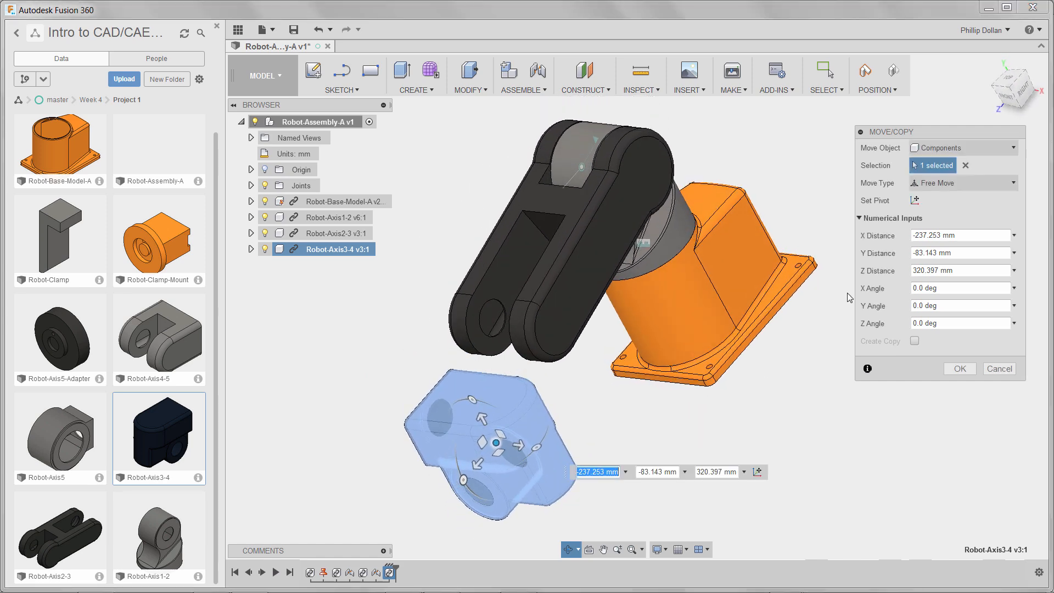
click(992, 65)
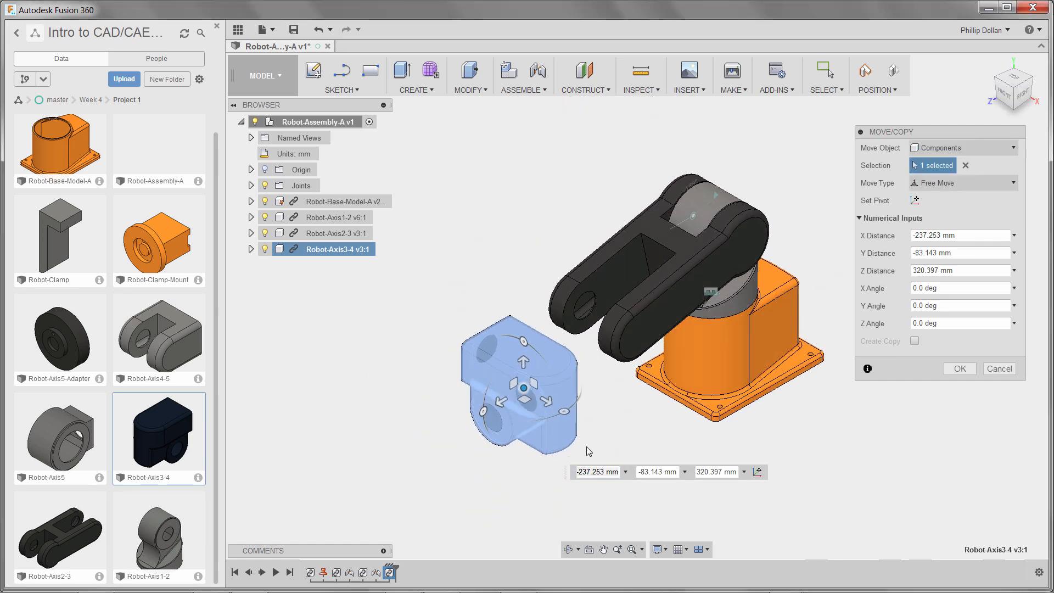
drag(564, 412, 593, 384)
drag(597, 378, 597, 348)
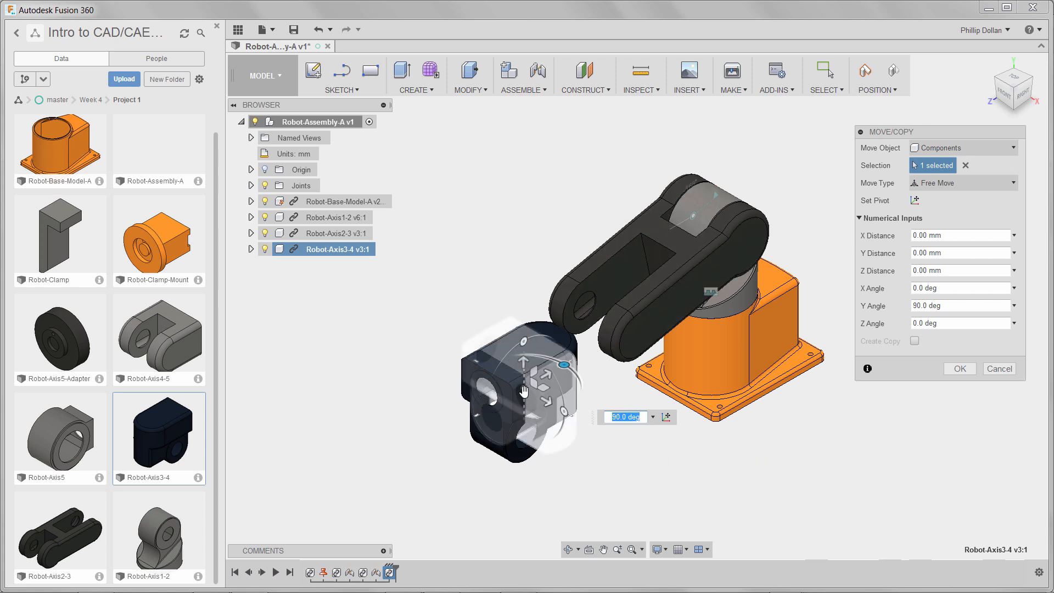
drag(524, 389, 520, 206)
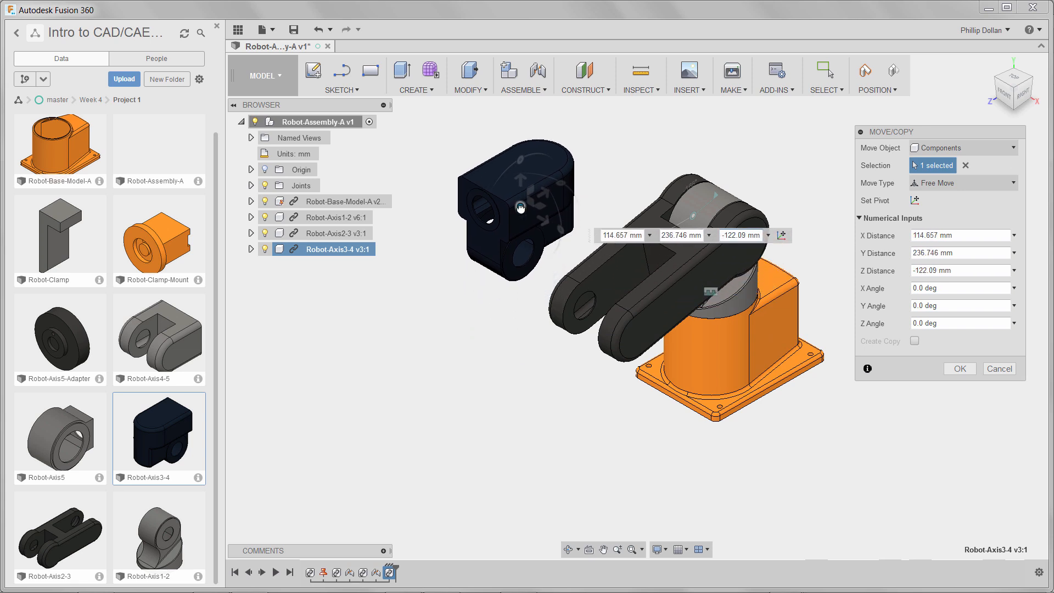
click(960, 369)
Start a Rigid joint, capturing the moved position, with the circular edge of Robot-Axis3-4's lower side hole as the first component's origin
scroll(531, 275, up, 3)
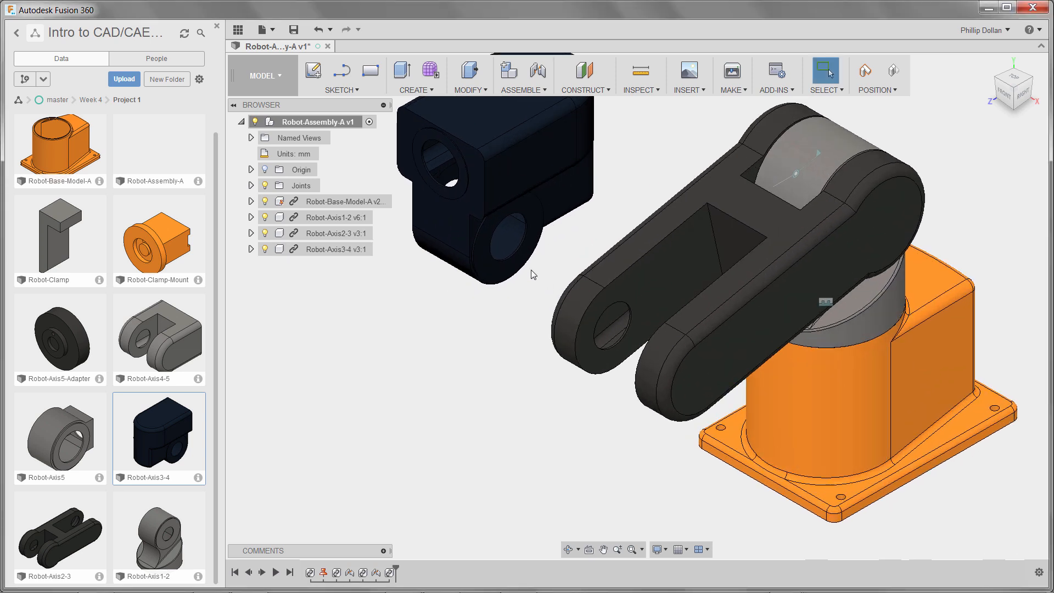
scroll(529, 267, up, 2)
scroll(526, 266, up, 2)
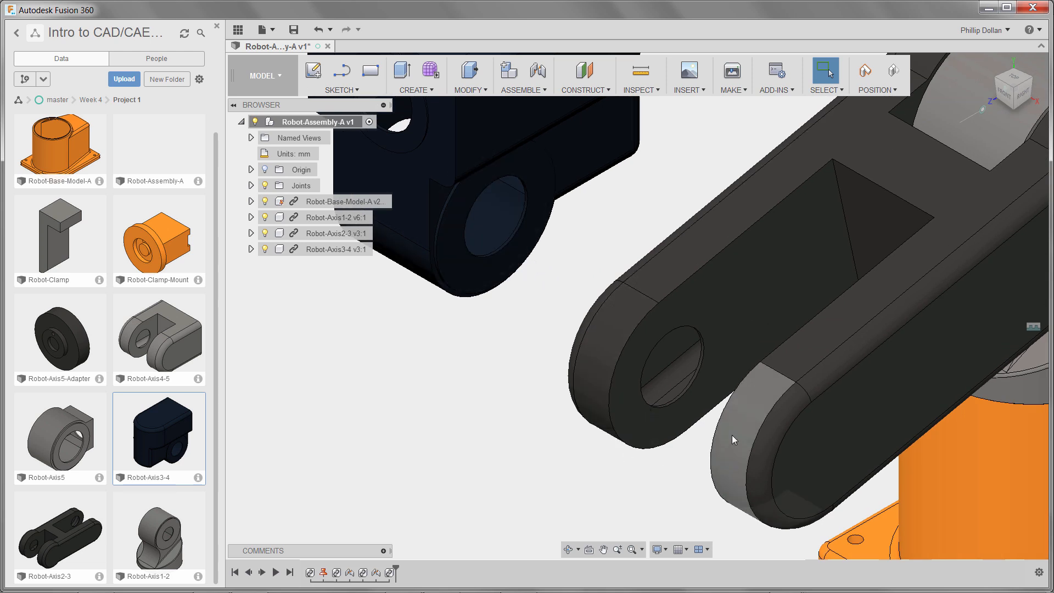
click(539, 70)
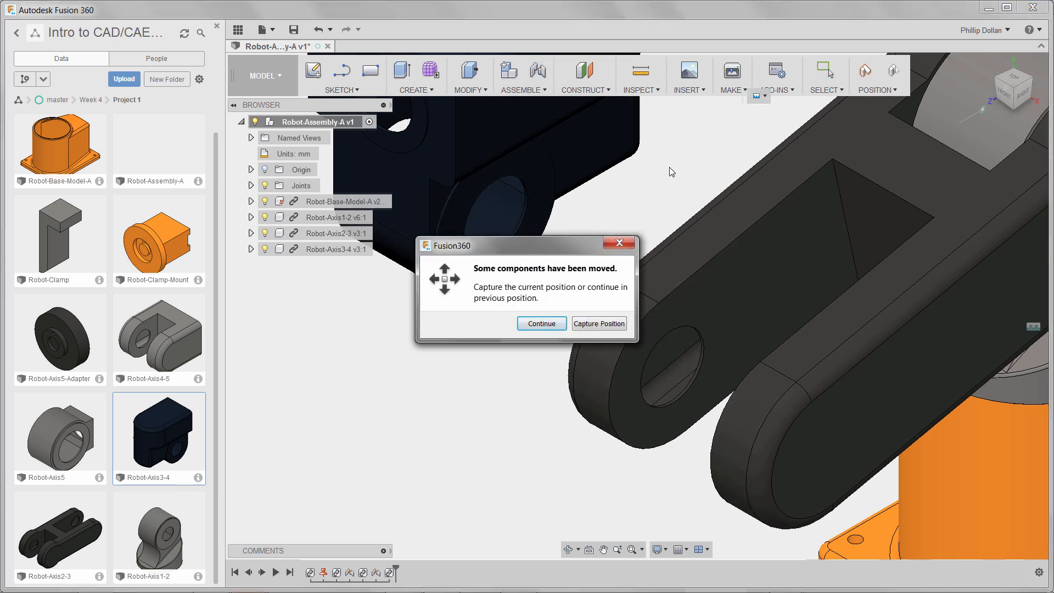
click(611, 326)
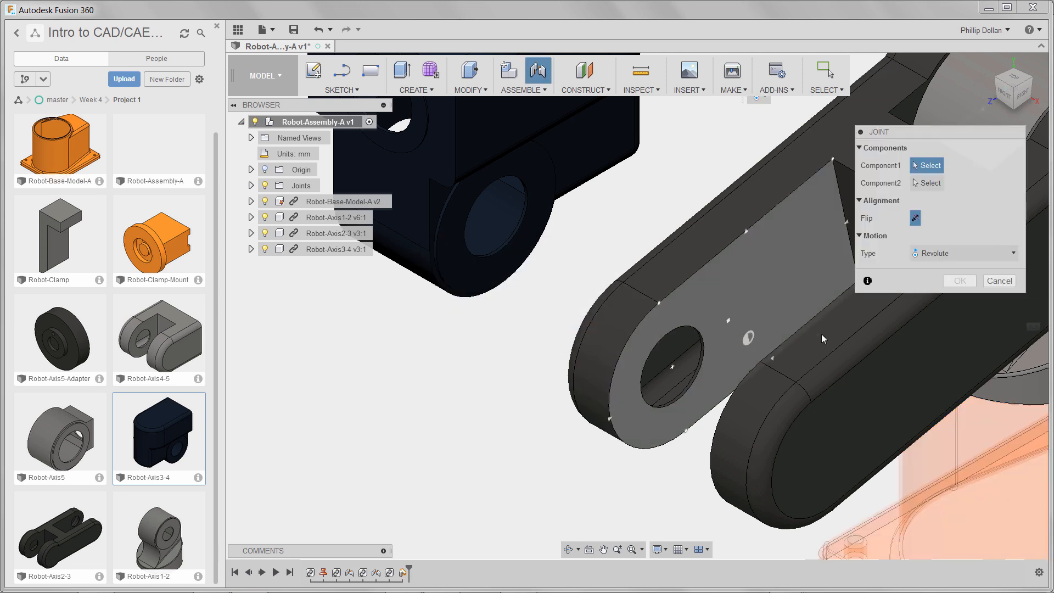
click(1003, 252)
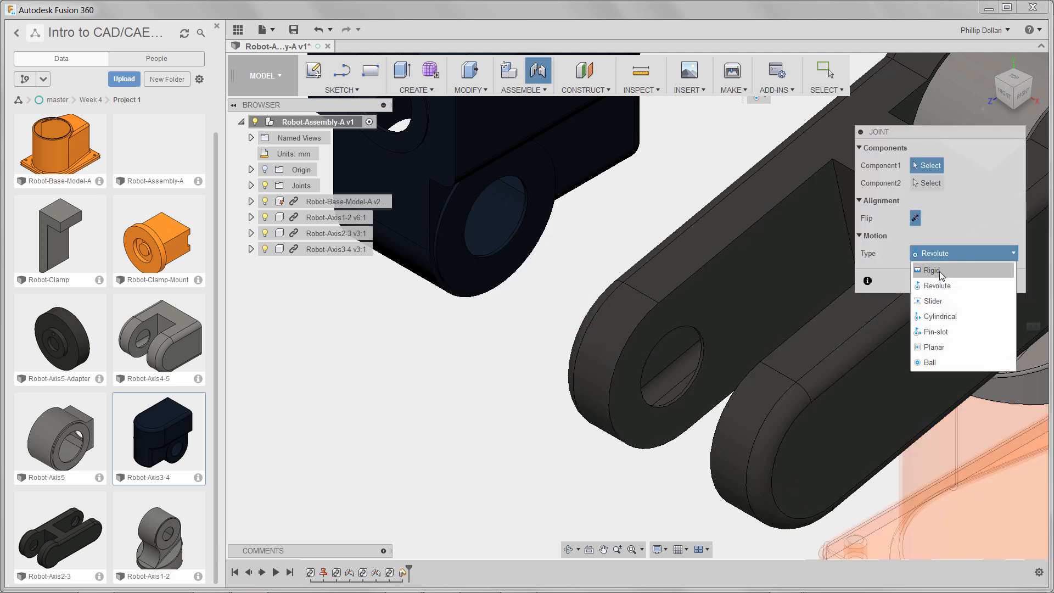
click(939, 271)
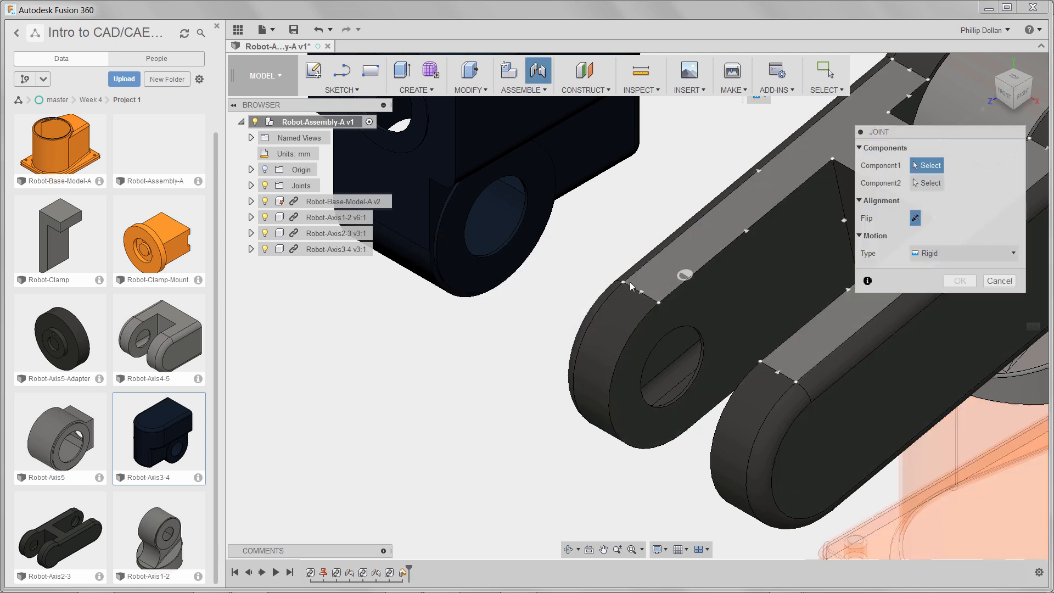
click(509, 247)
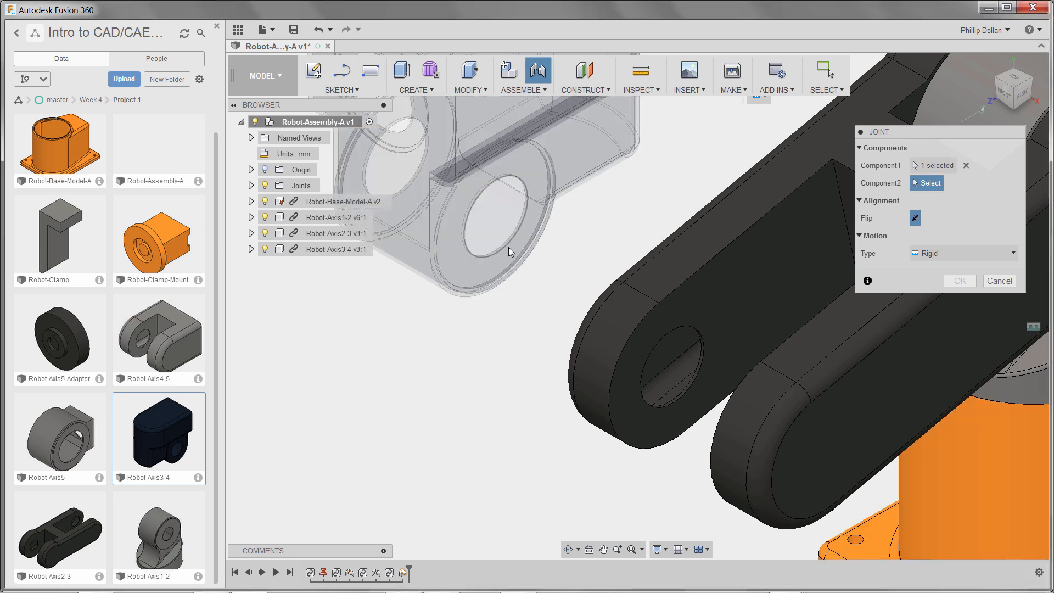
Snap Robot-Axis3-4 into Robot-Axis2-3's fork, using the circular edge of the free-end hole inside the fork arm as the second component's origin
scroll(549, 366, down, 3)
shift+middle_drag(653, 375, 741, 370)
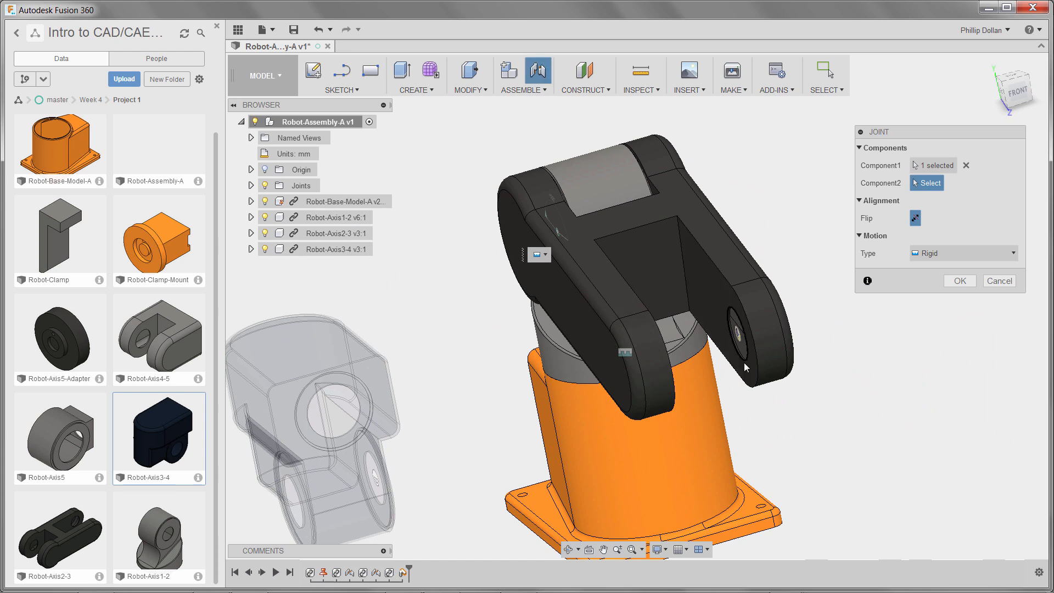
click(743, 363)
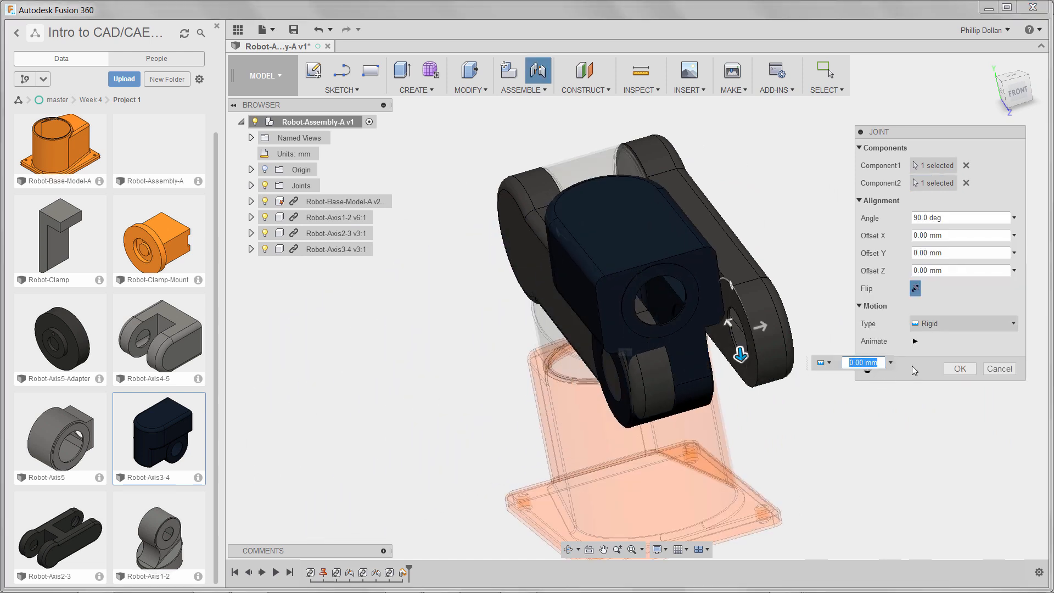
Set the angle of Robot-Axis3-4's rigid joint to 110 deg and create the joint
click(990, 67)
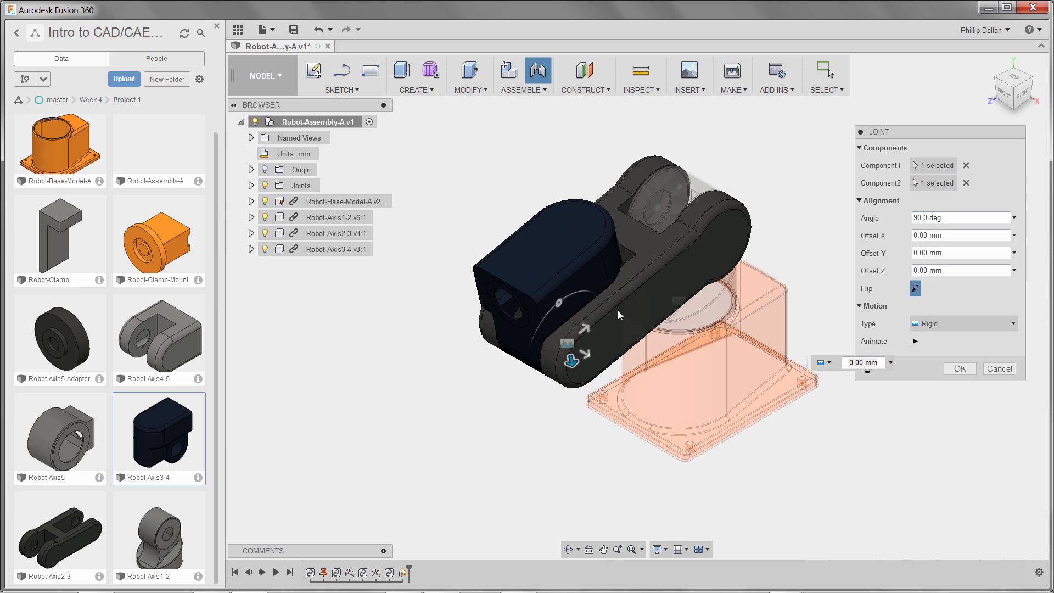
click(559, 304)
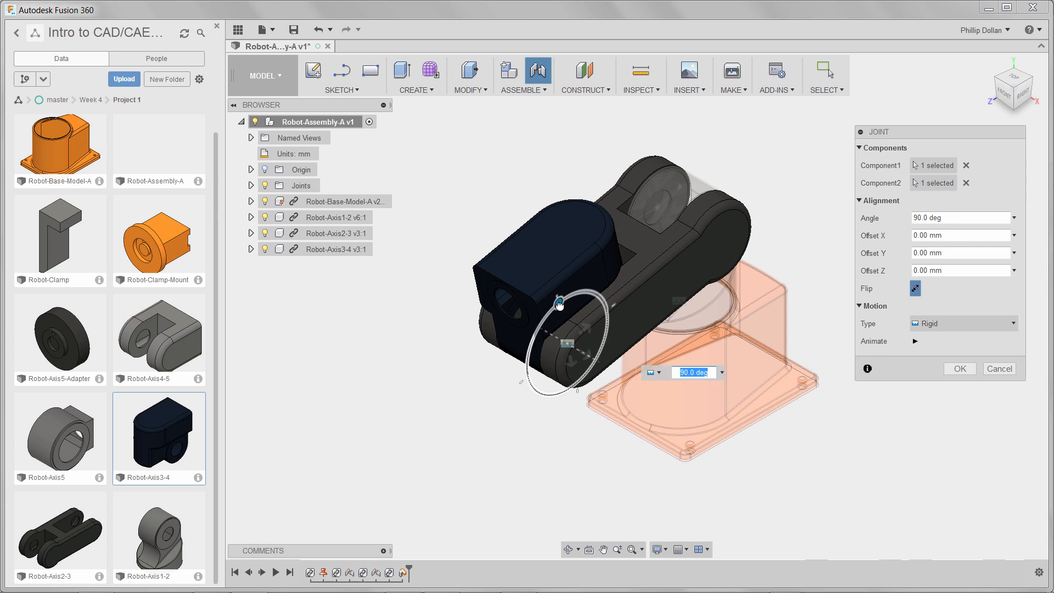
drag(560, 304, 560, 311)
text(1)
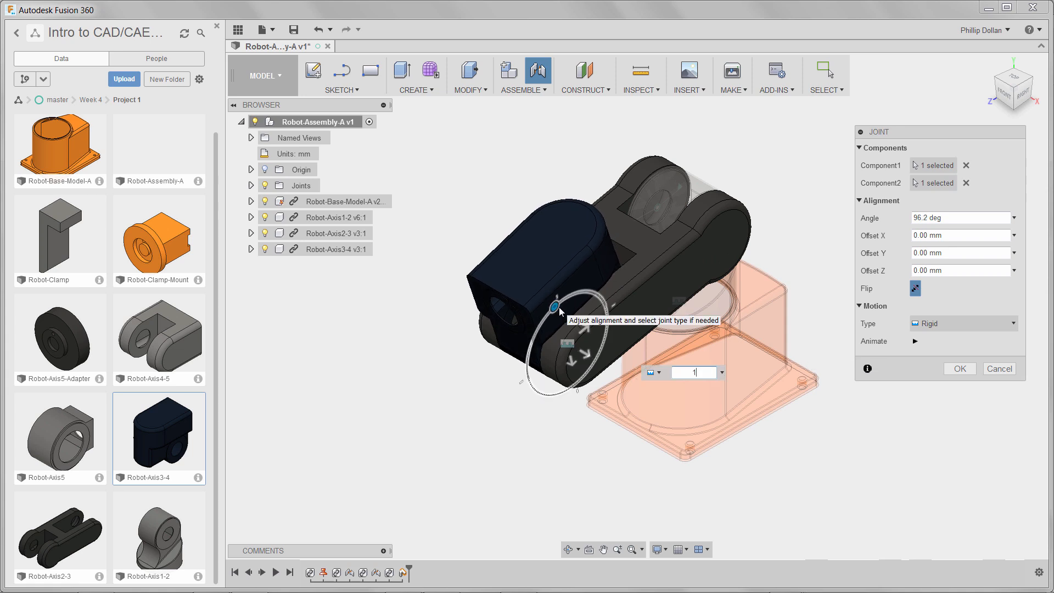
text(10)
key(Return)
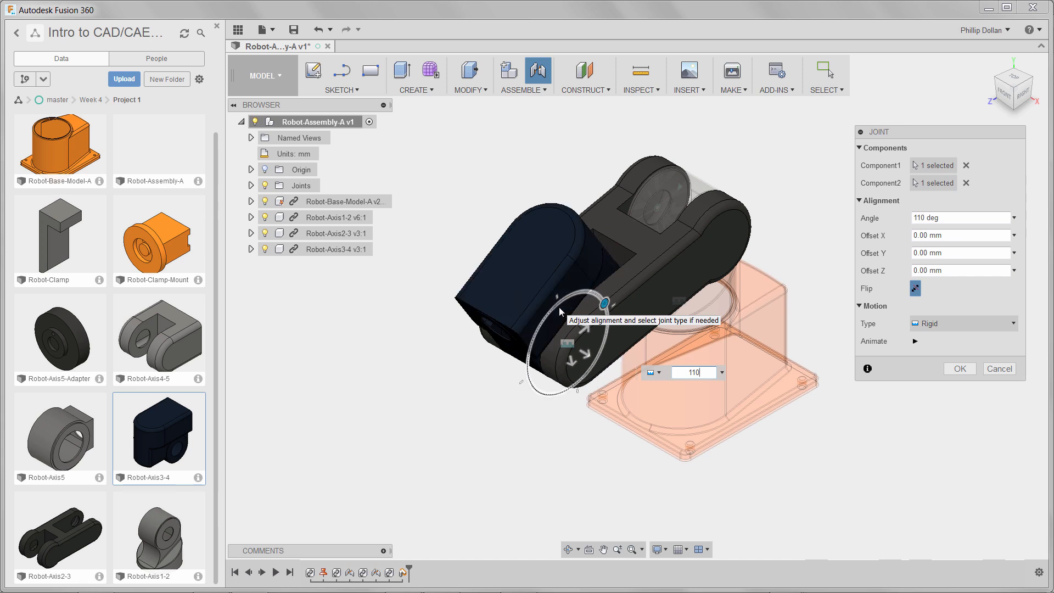
click(960, 370)
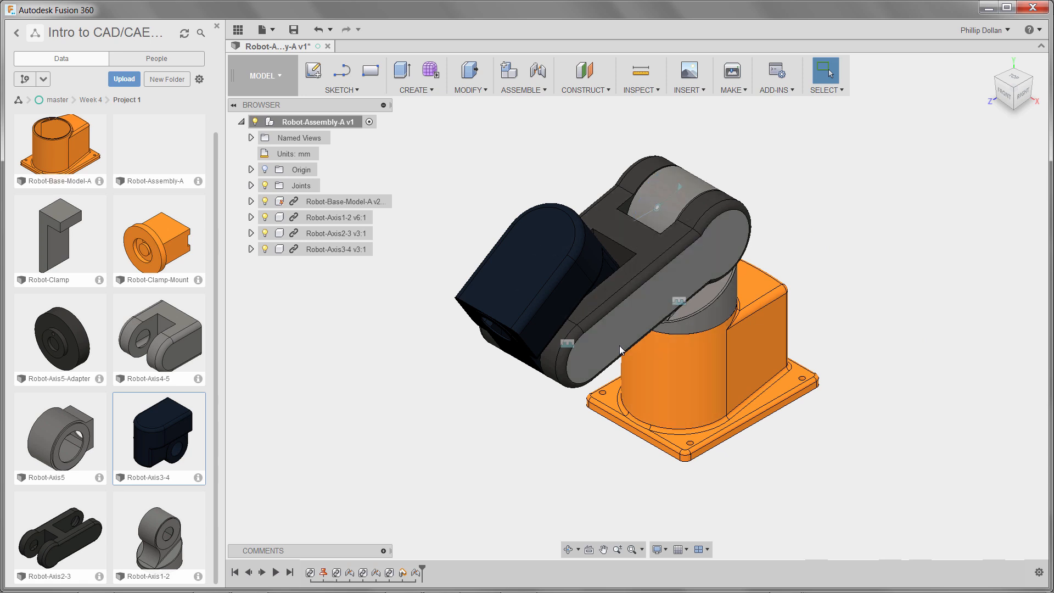
Animate the revolute joint between Robot-Axis1-2 and Robot-Axis2-3 to check its motion, and end the animation
right_click(681, 187)
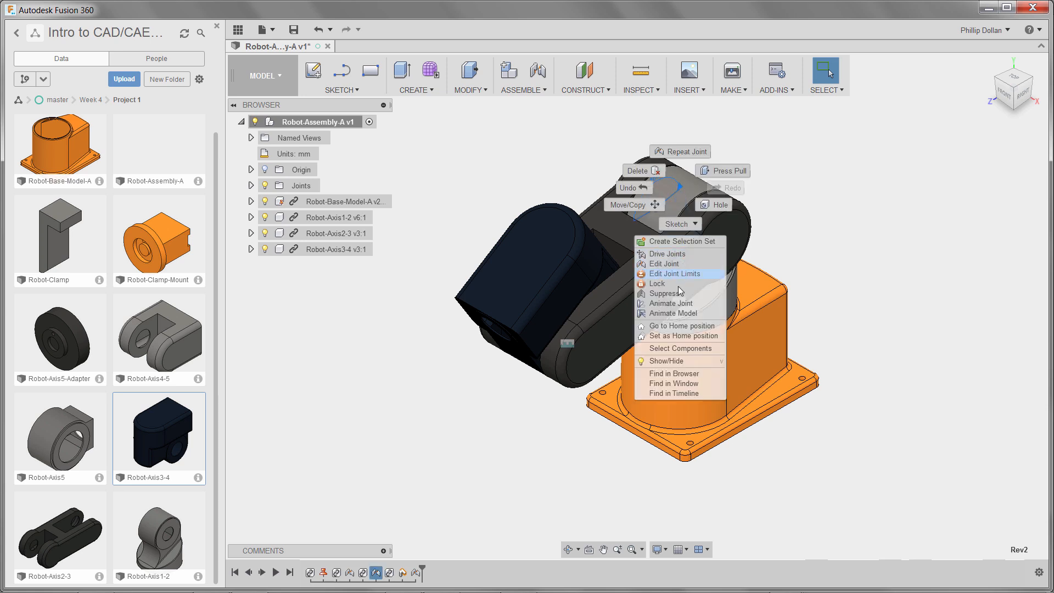
click(671, 303)
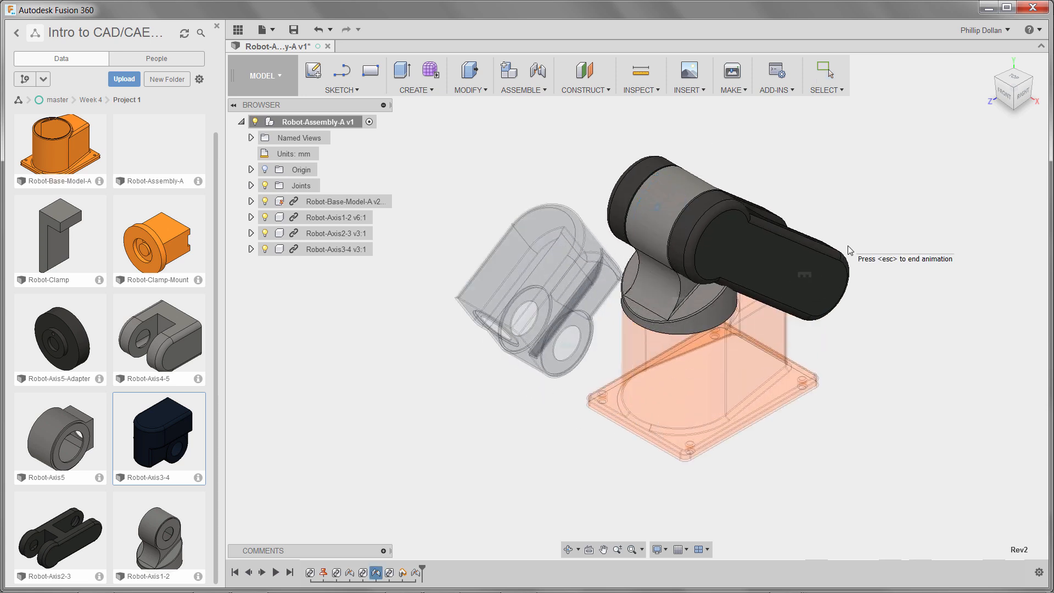
key(Escape)
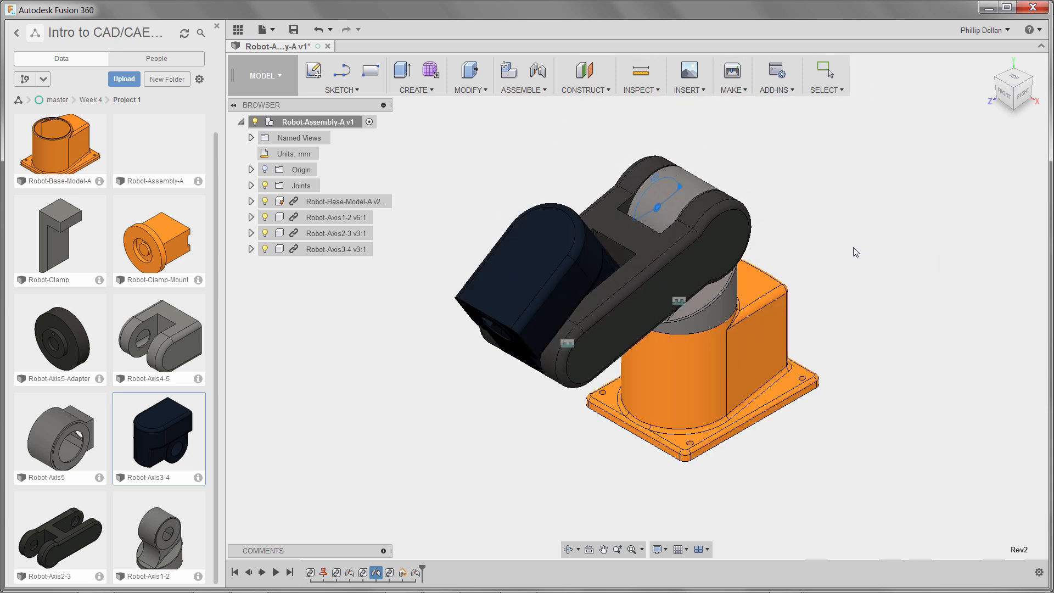
click(854, 250)
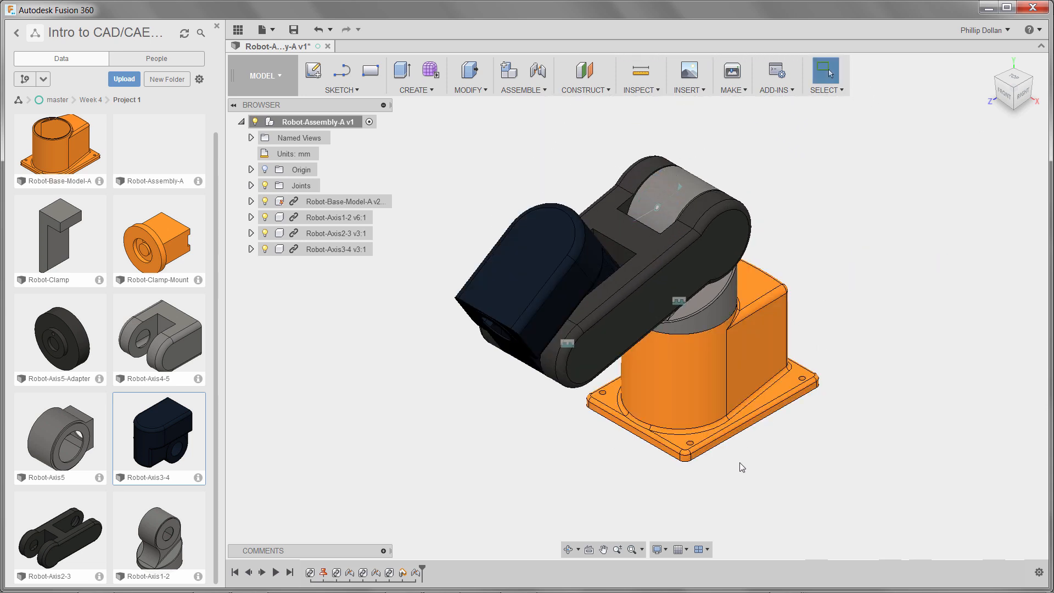
click(659, 549)
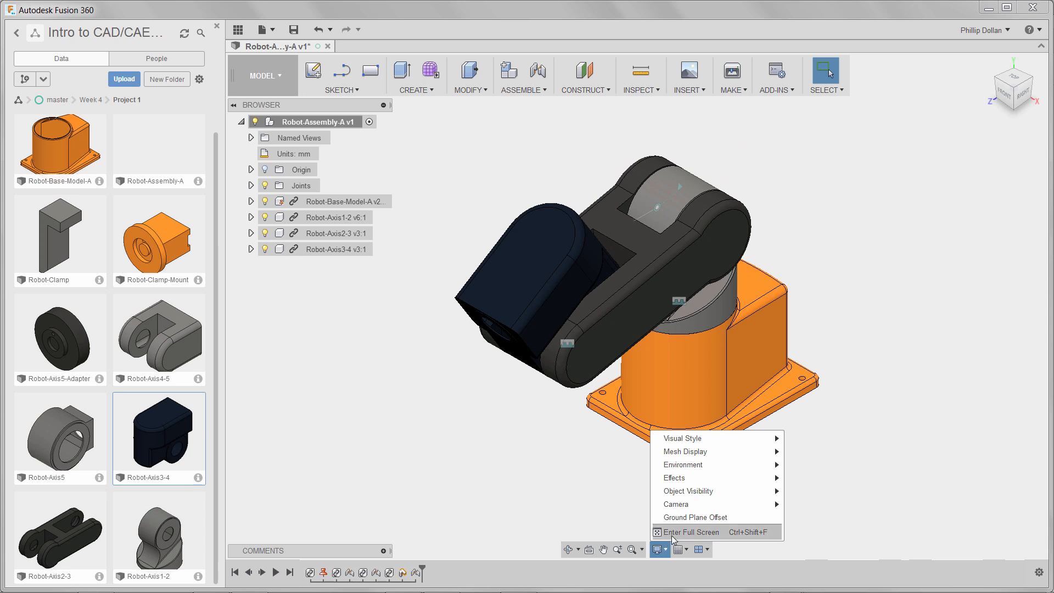
mouse_move(690, 491)
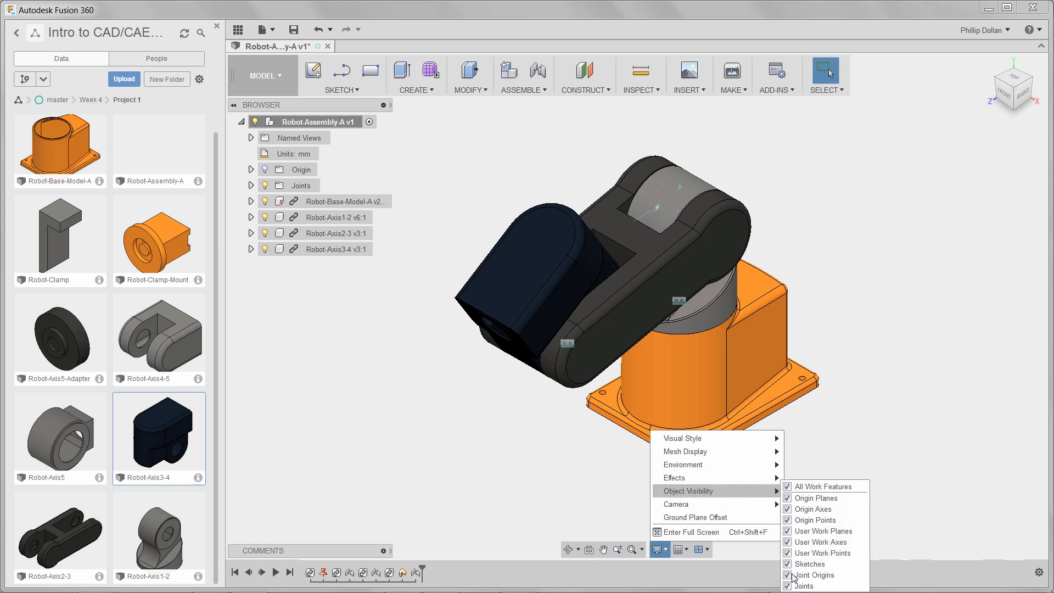
click(872, 399)
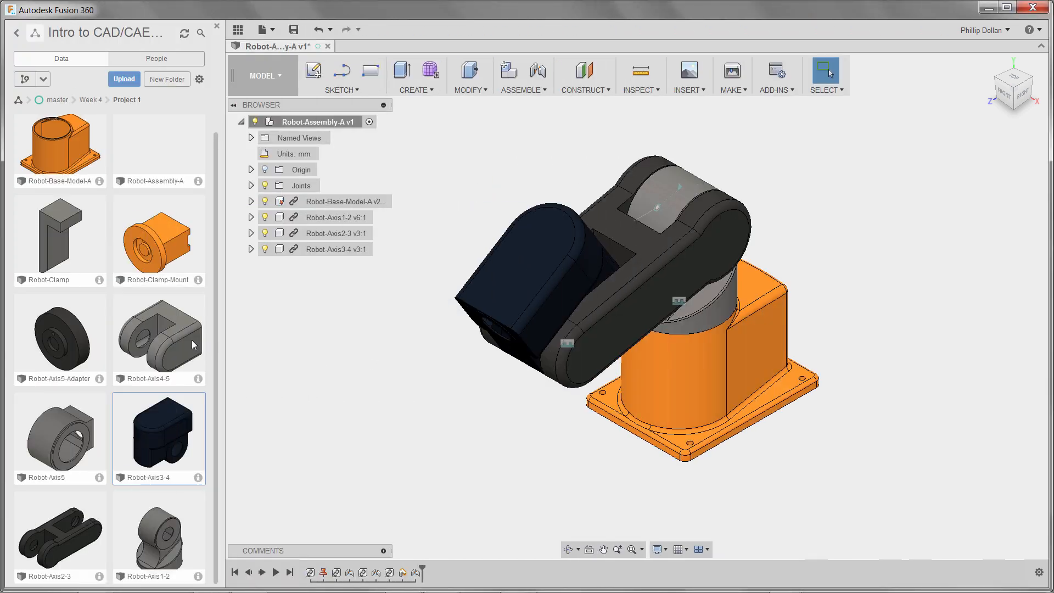
Insert Robot-Axis4-5, move it about -285 mm in X, -50 mm in Y and 335 mm in Z, and rotate it 90 deg about Y
click(184, 339)
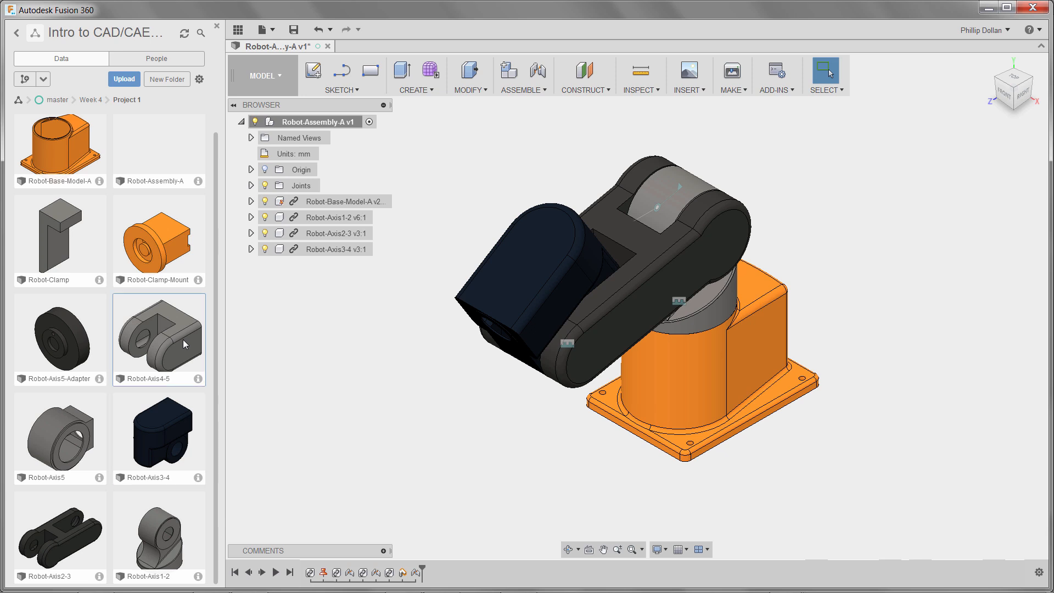
right_click(183, 339)
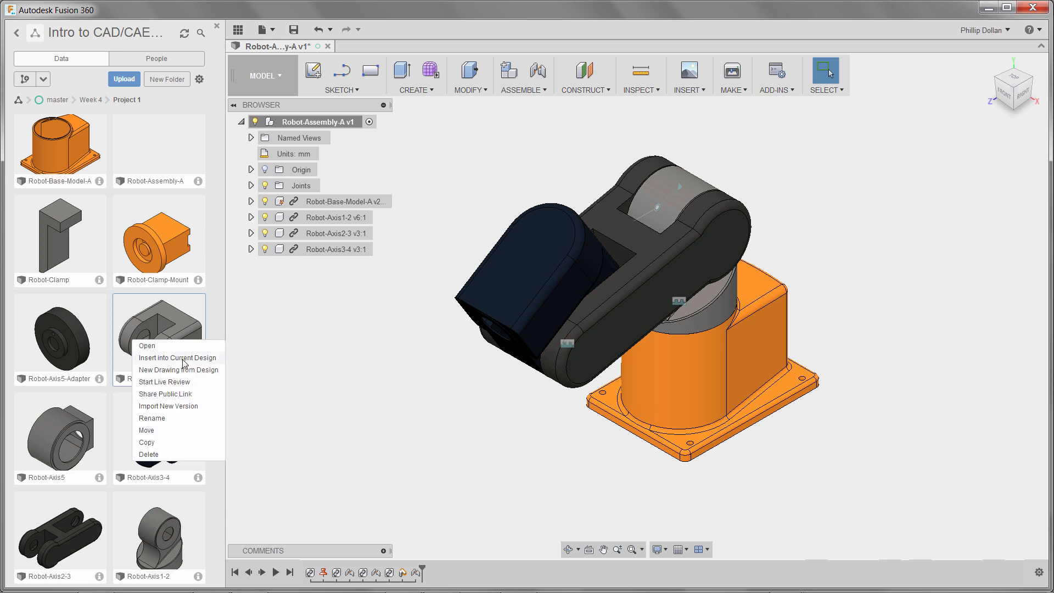
click(183, 359)
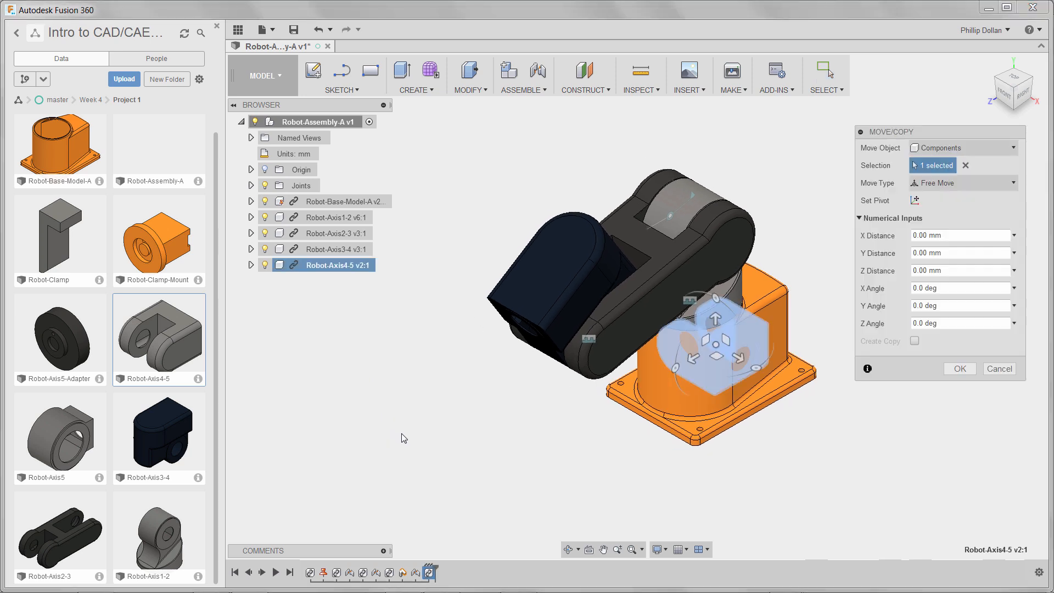
drag(715, 346, 400, 388)
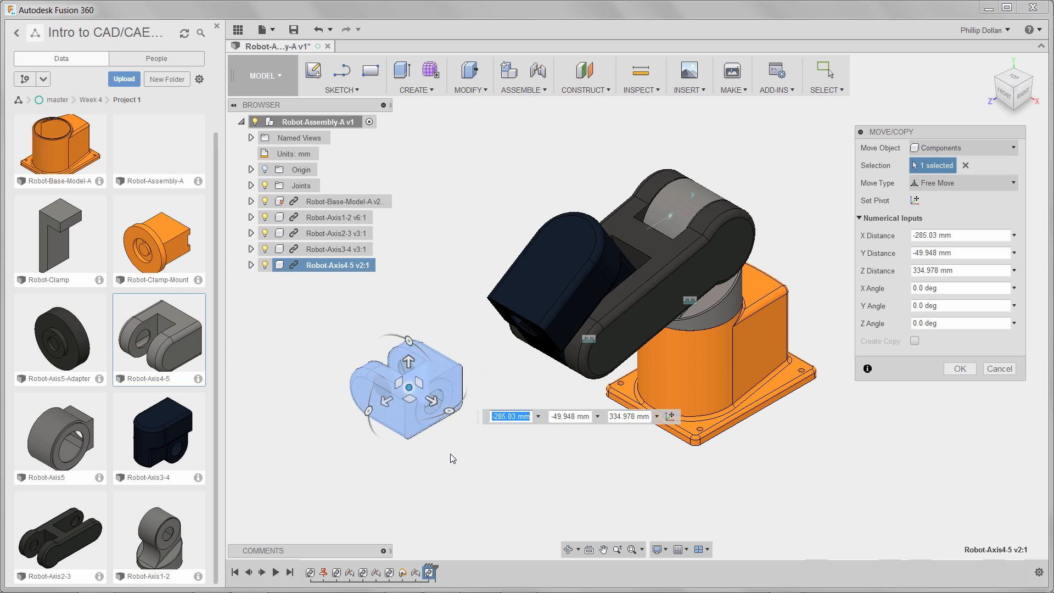
drag(450, 411, 472, 355)
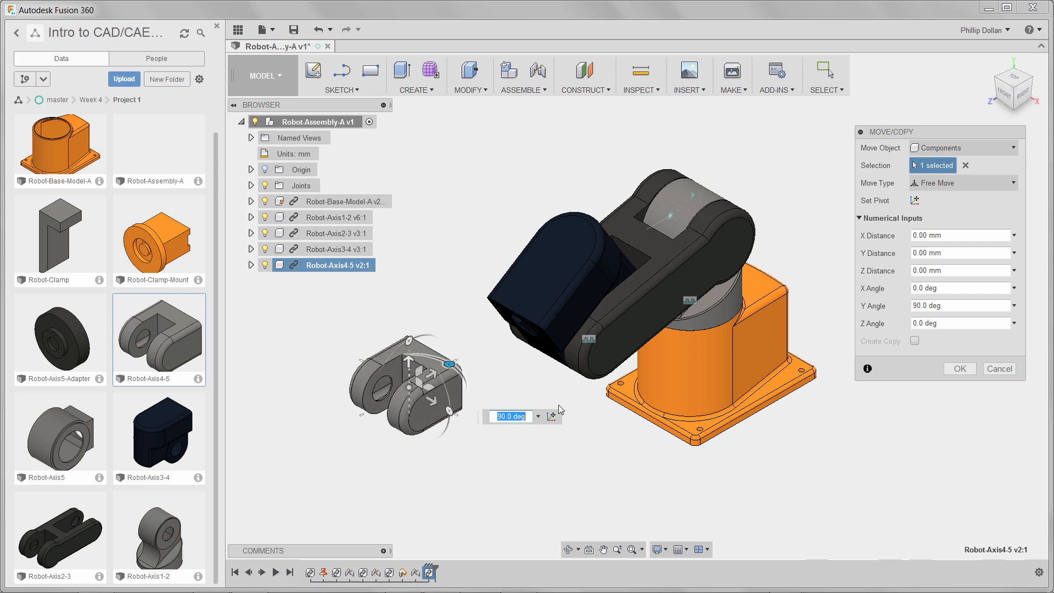
click(960, 369)
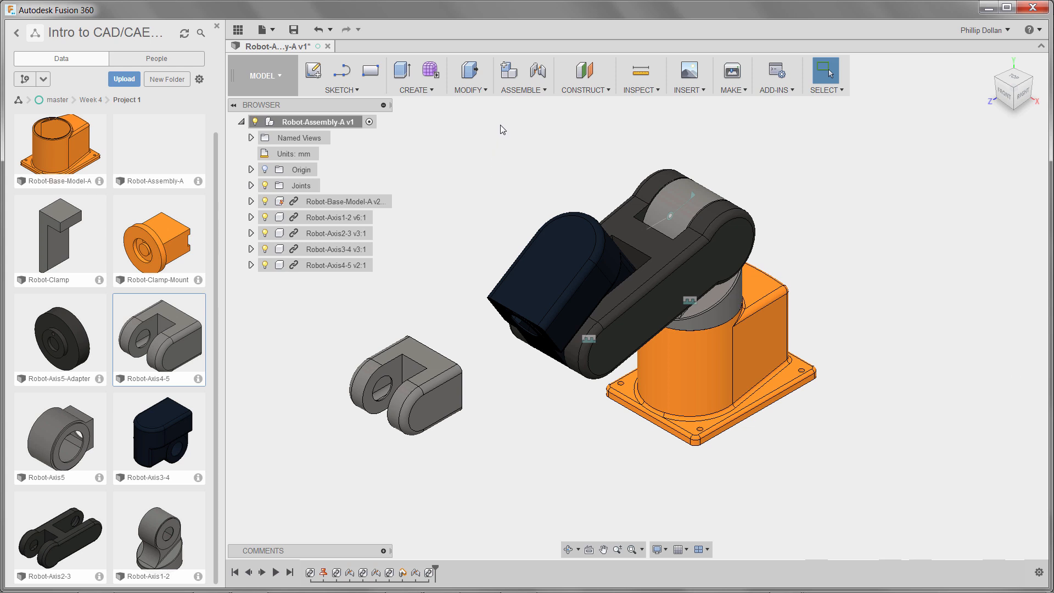
Start a Rigid joint with the inner circular edge of the hole in Robot-Axis4-5's flat end face as the first component's origin
click(539, 71)
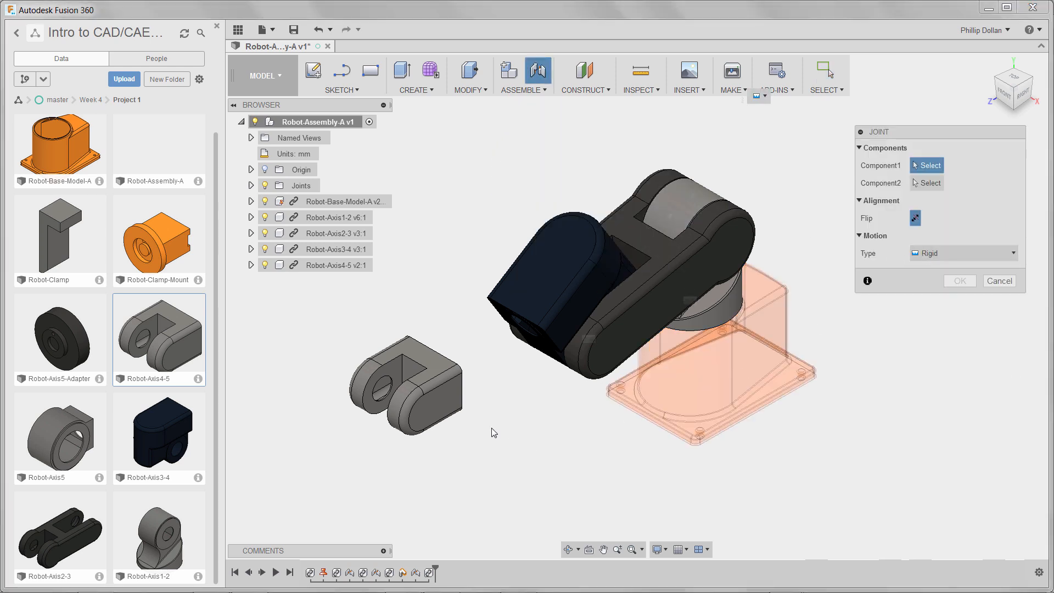
scroll(492, 396, up, 5)
middle_drag(492, 395, 631, 381)
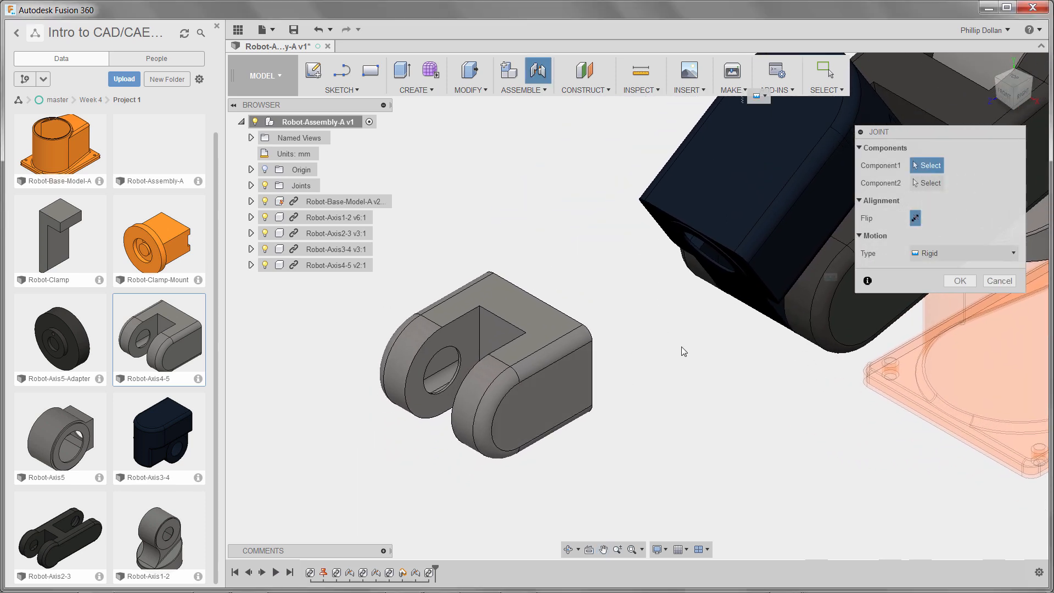
shift+middle_drag(673, 355, 625, 283)
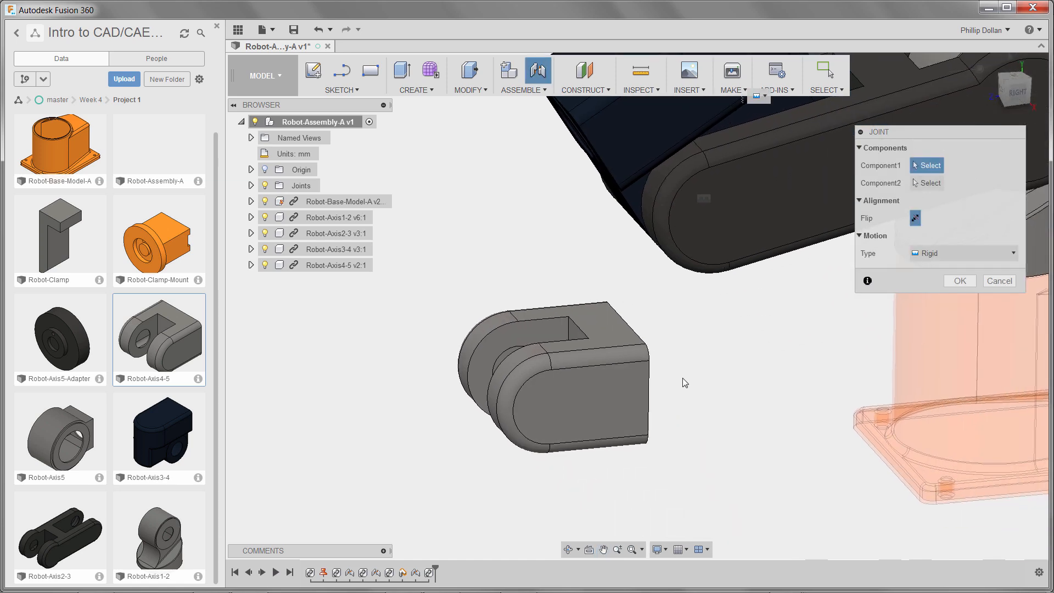
middle_drag(685, 383, 665, 319)
scroll(643, 326, up, 5)
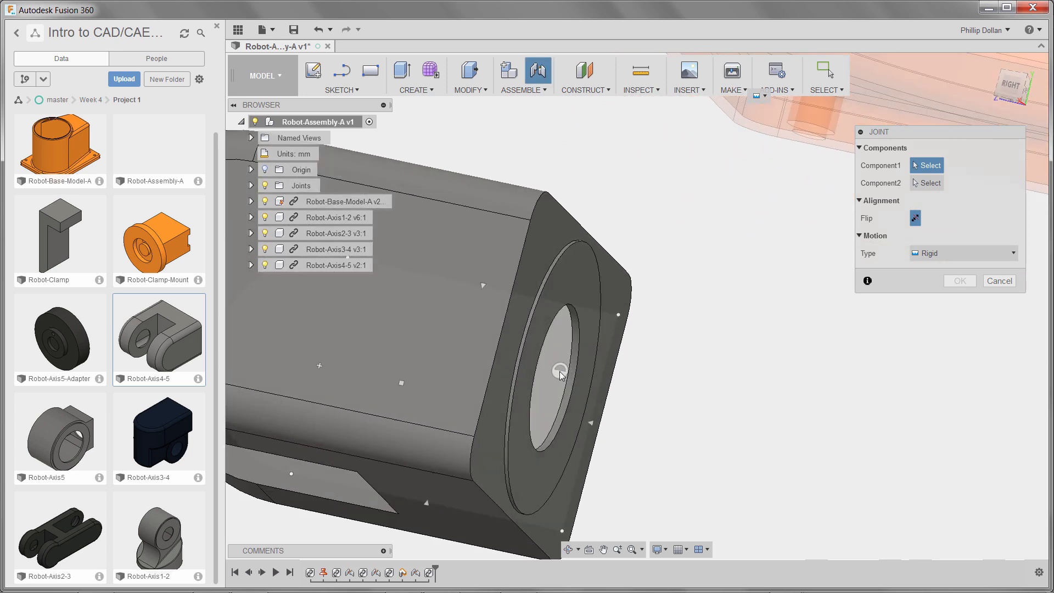
click(547, 451)
Rigidly join Robot-Axis4-5 to the inner circular edge of Robot-Axis3-4's open end hole, at 0 deg with zero offsets
scroll(612, 391, down, 5)
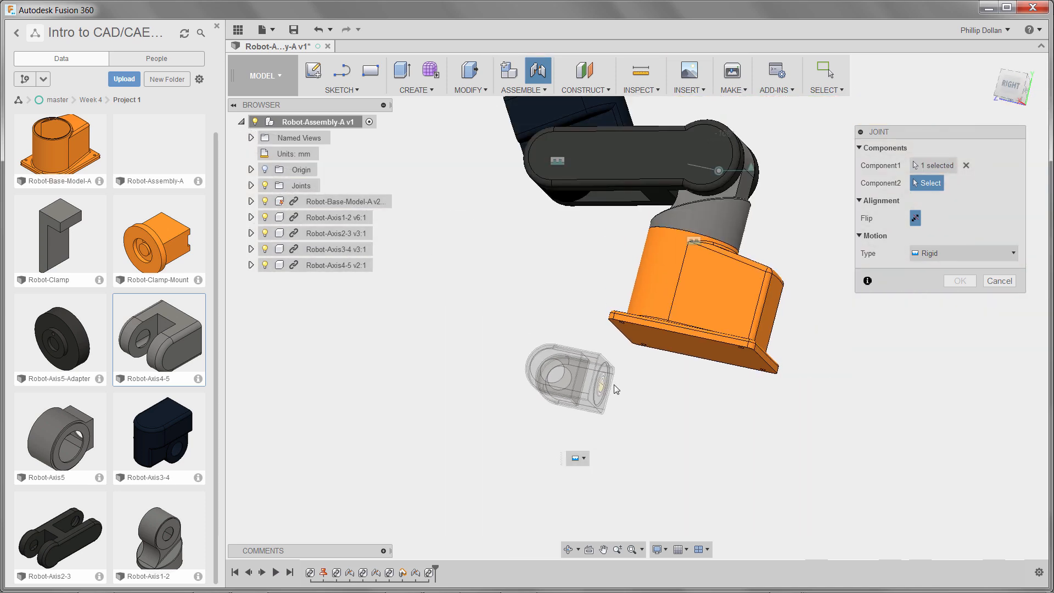
shift+middle_drag(647, 364, 705, 377)
scroll(595, 259, up, 10)
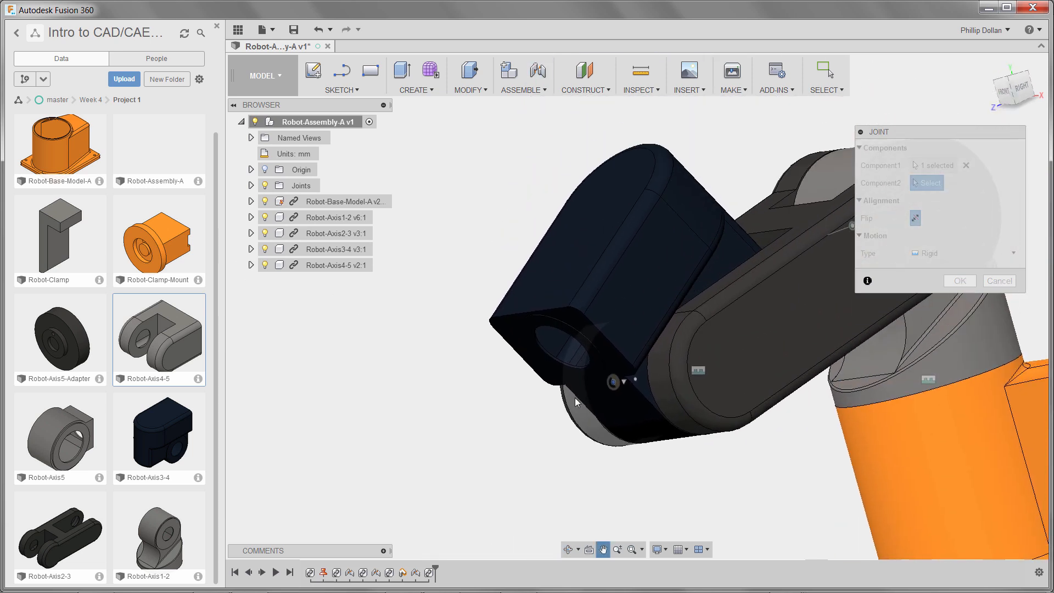
scroll(577, 386, up, 5)
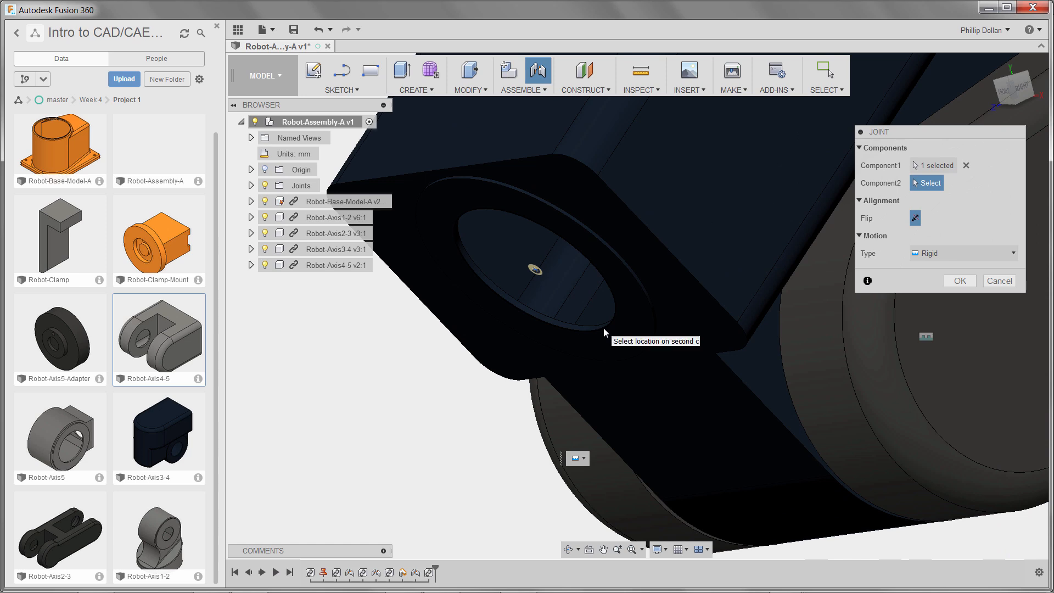
click(604, 328)
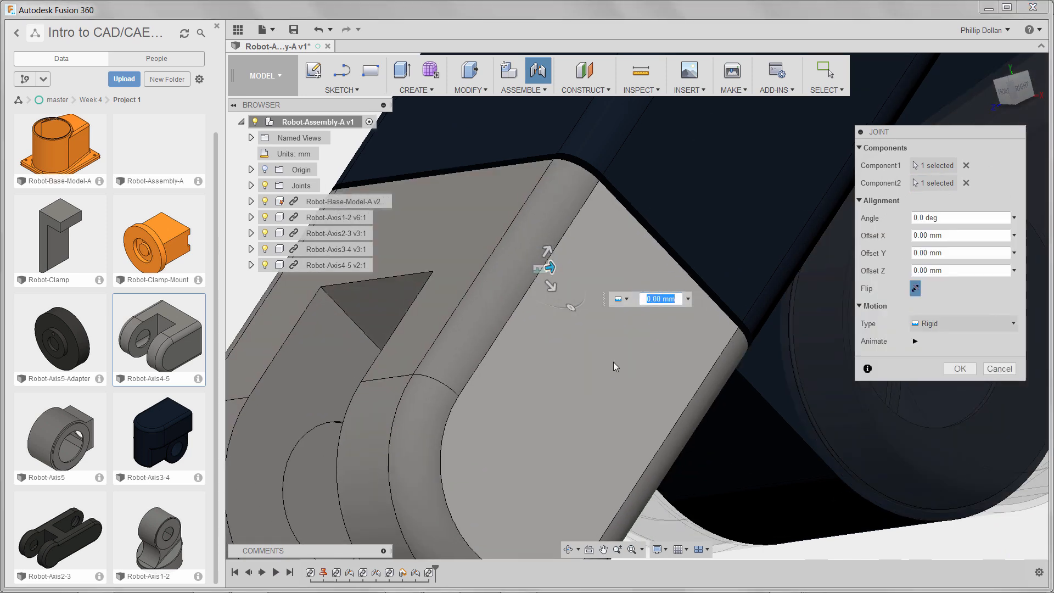
scroll(829, 409, down, 5)
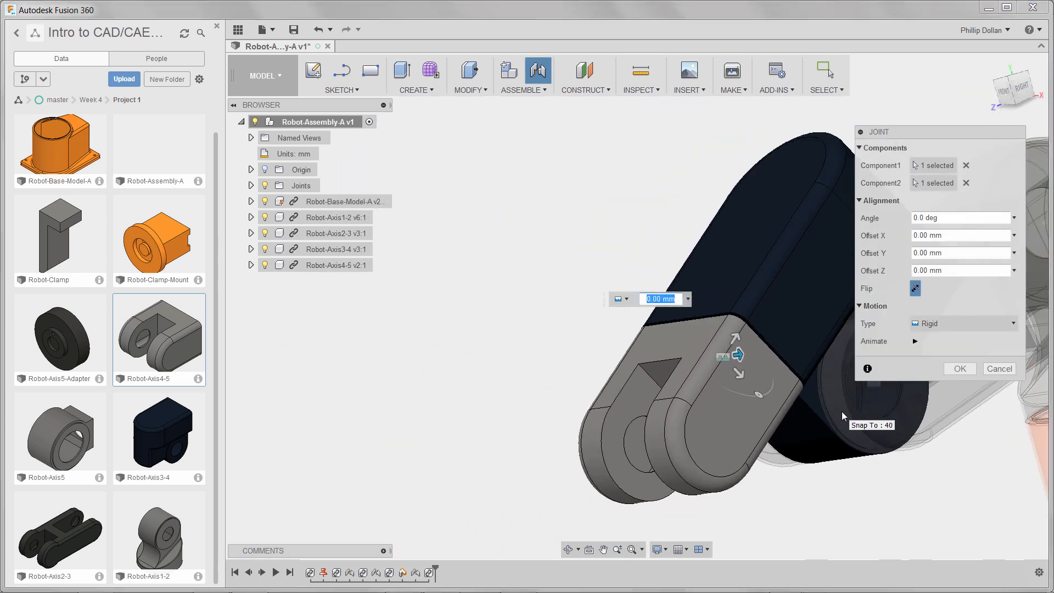
click(960, 369)
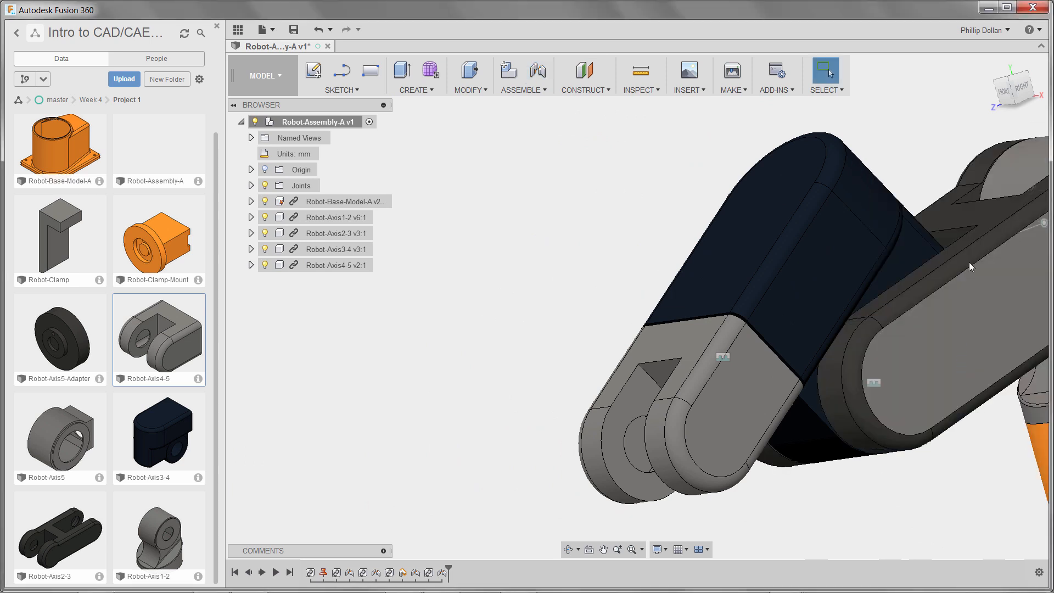
Insert Robot-Axis5, move it about -317 mm in X, -55 mm in Y and 372 mm in Z, and rotate it -90 deg about Y
click(989, 65)
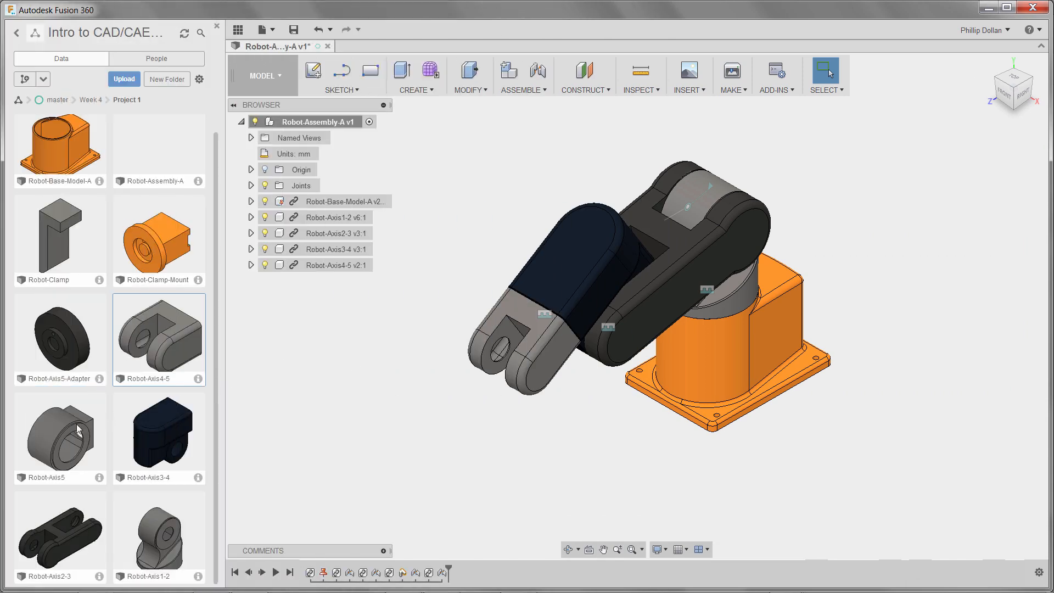
right_click(78, 429)
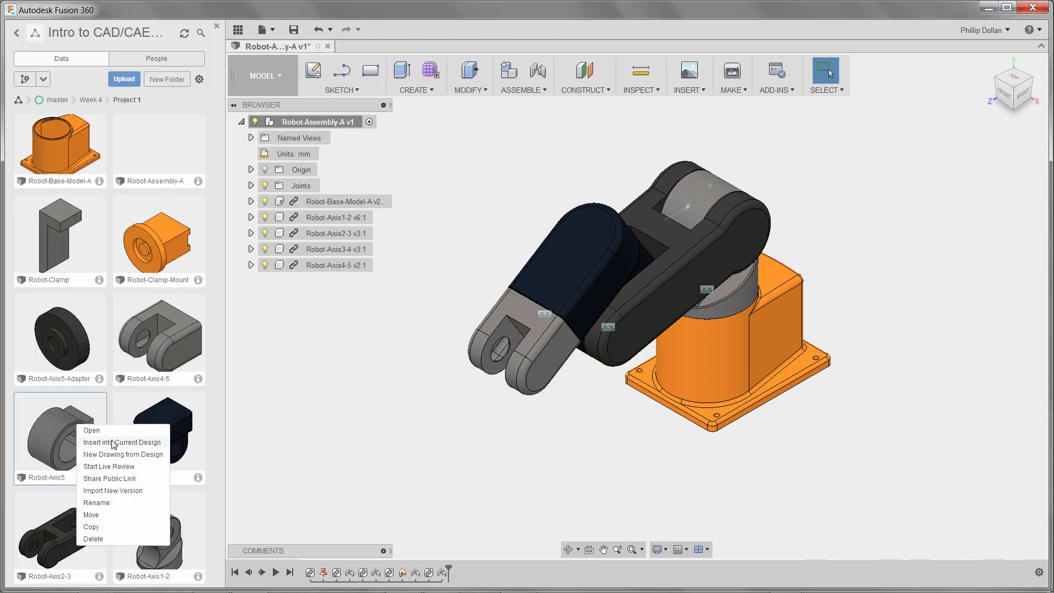
click(169, 437)
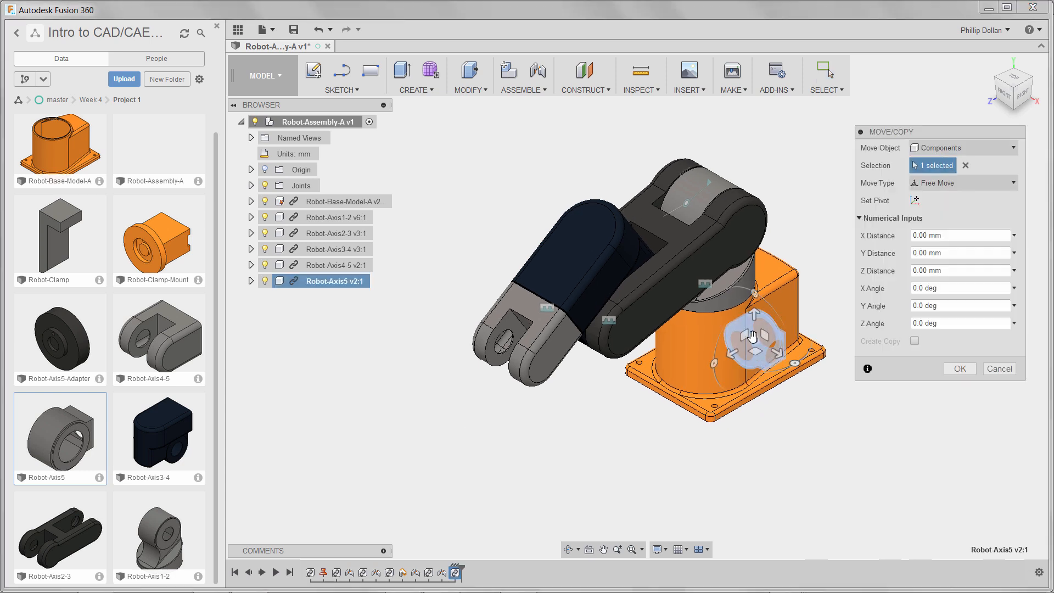
drag(752, 336, 424, 389)
scroll(449, 418, up, 3)
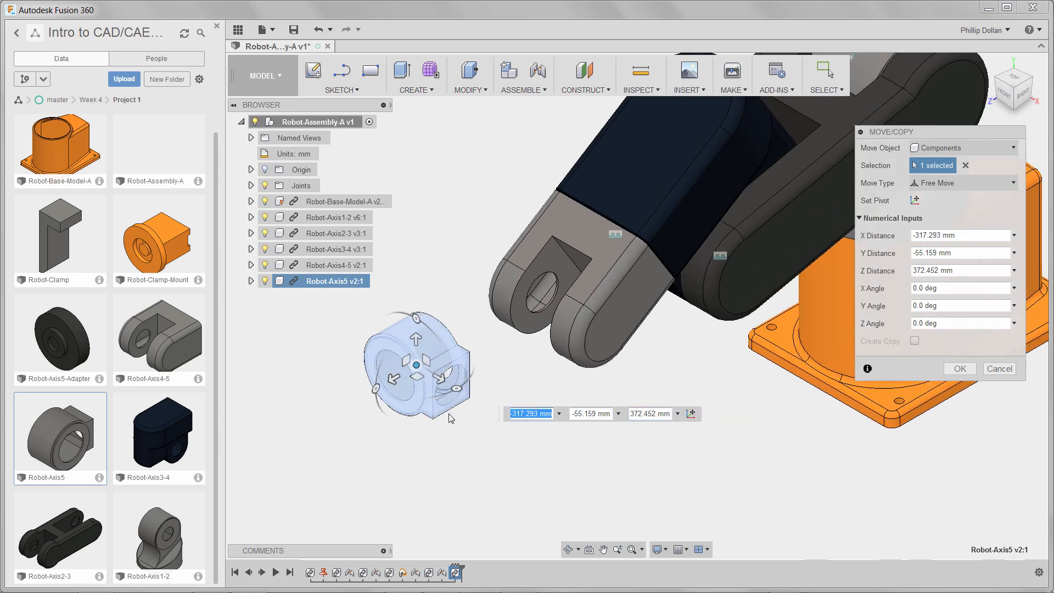
scroll(449, 419, up, 2)
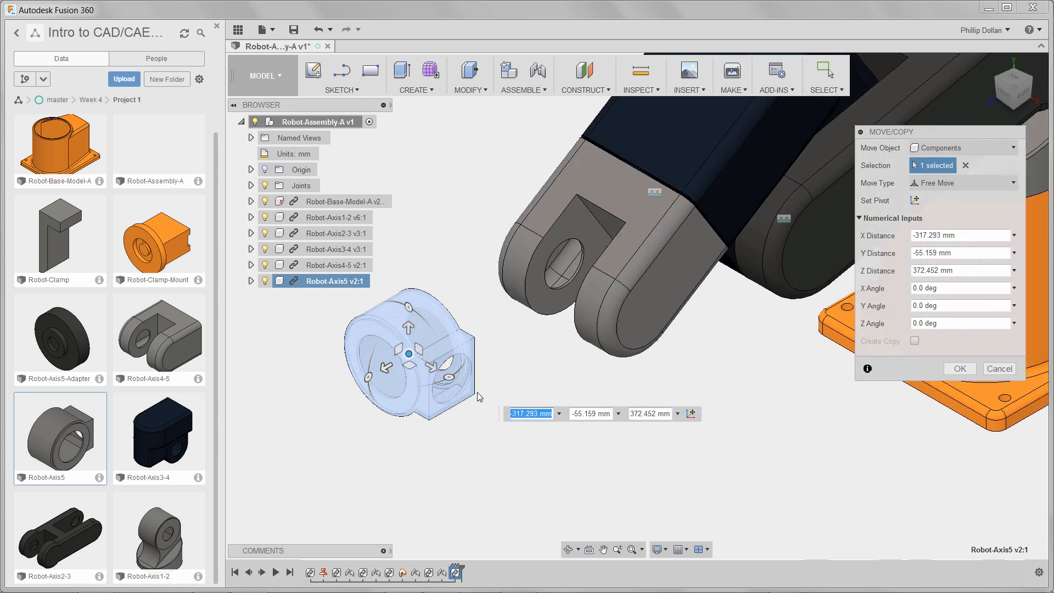
drag(449, 377, 368, 378)
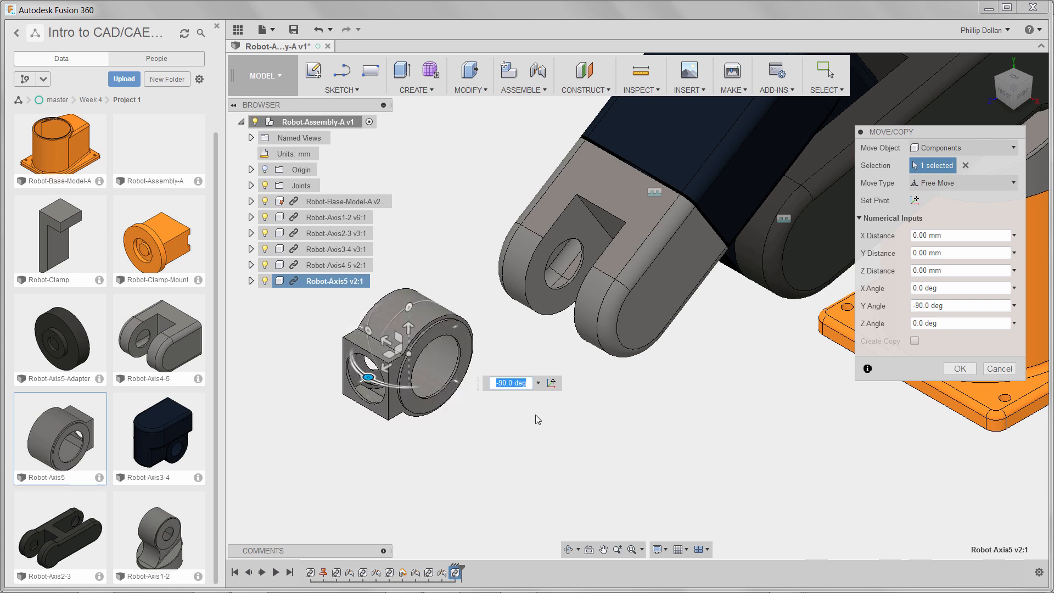
click(961, 369)
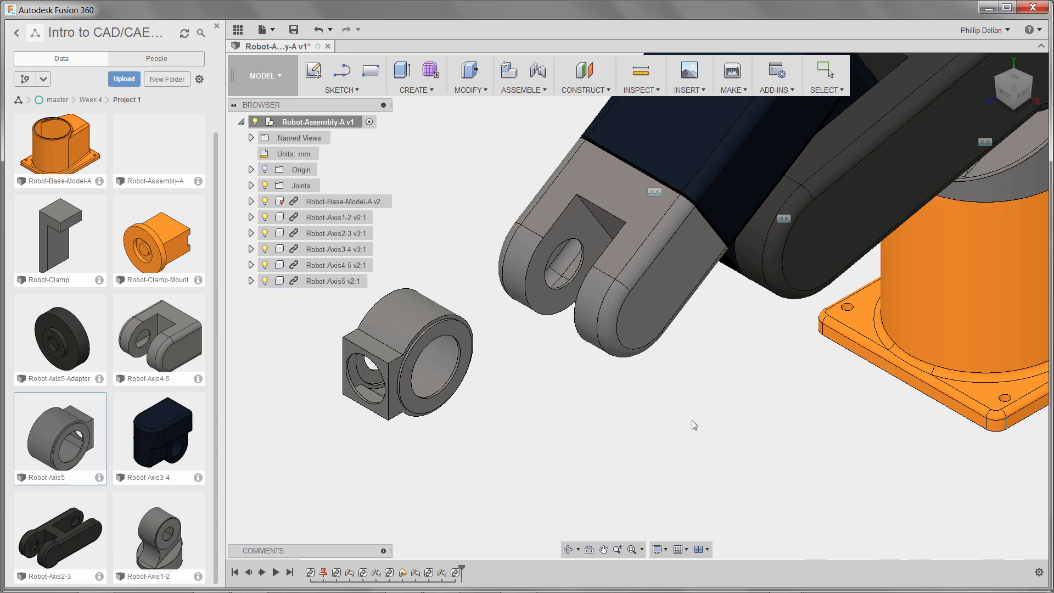
Create a Revolute joint from Robot-Axis5's large bore edge to the hole edge inside Robot-Axis4-5's fork, at 180 deg with zero offsets
click(535, 74)
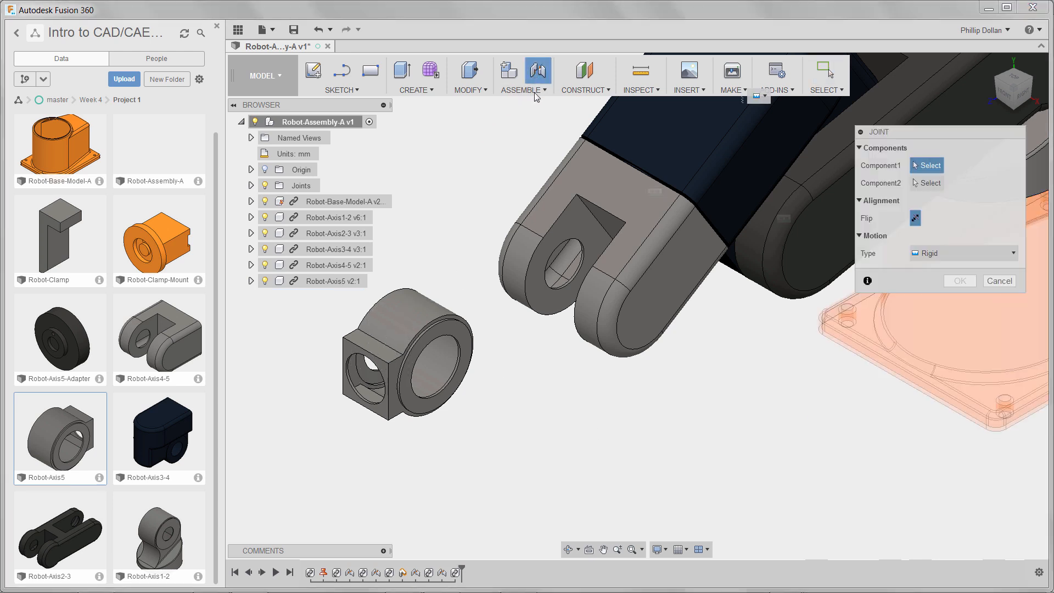
click(971, 252)
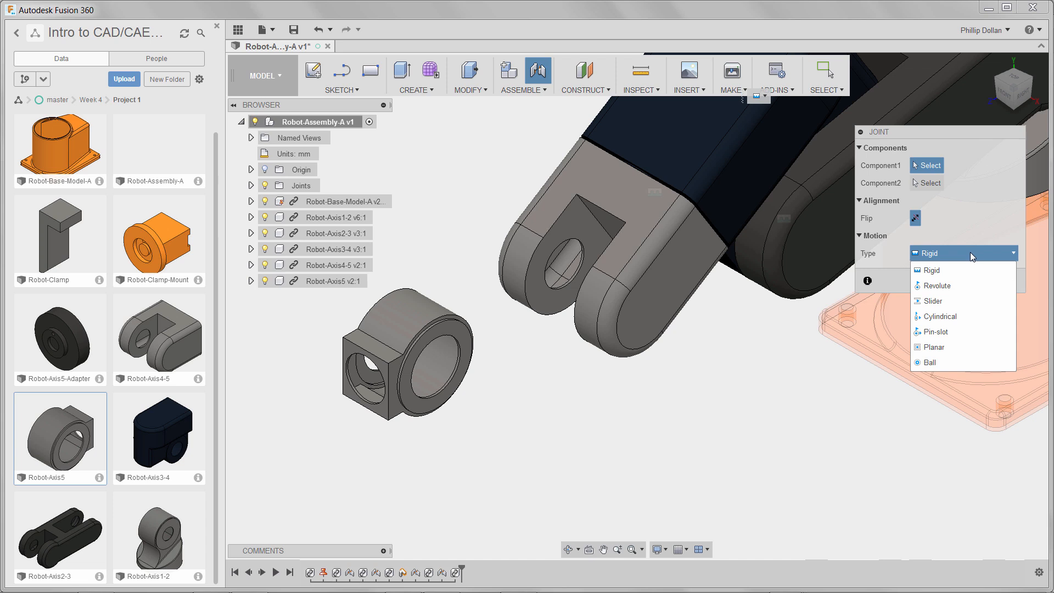
click(954, 286)
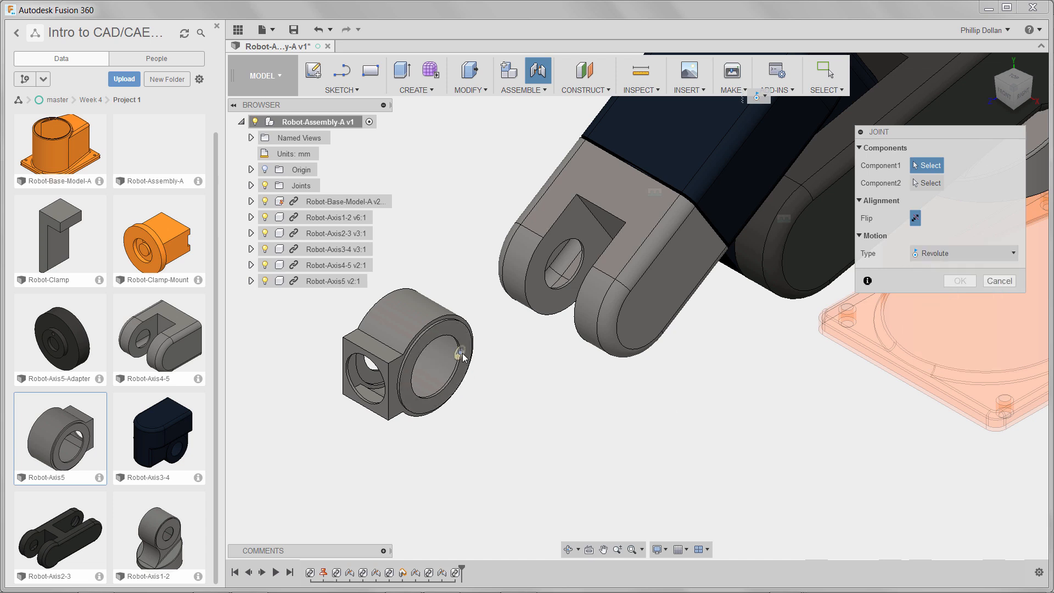
click(450, 381)
shift+middle_drag(689, 414, 601, 400)
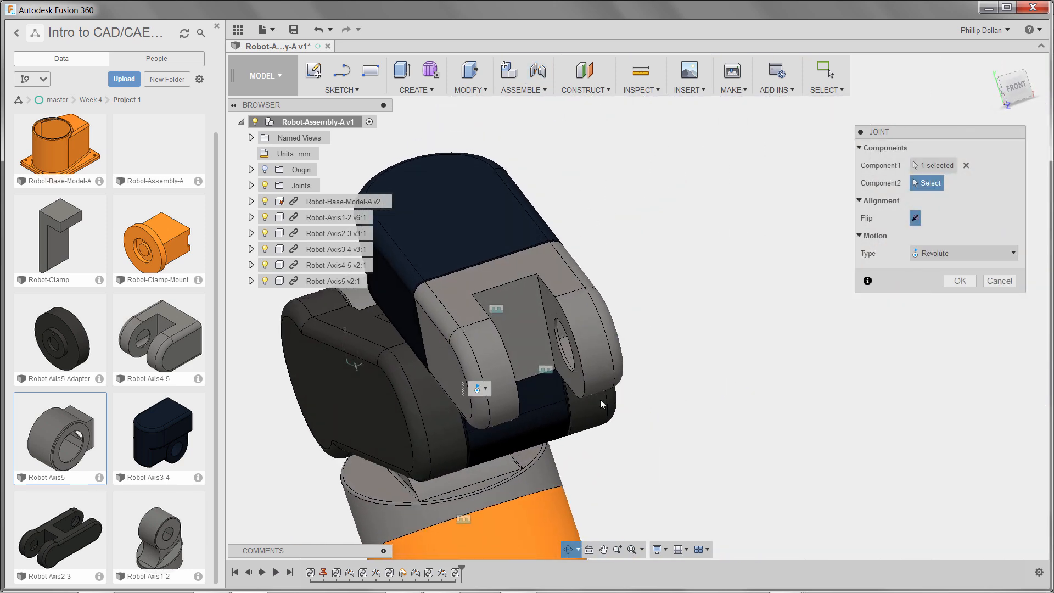
click(571, 373)
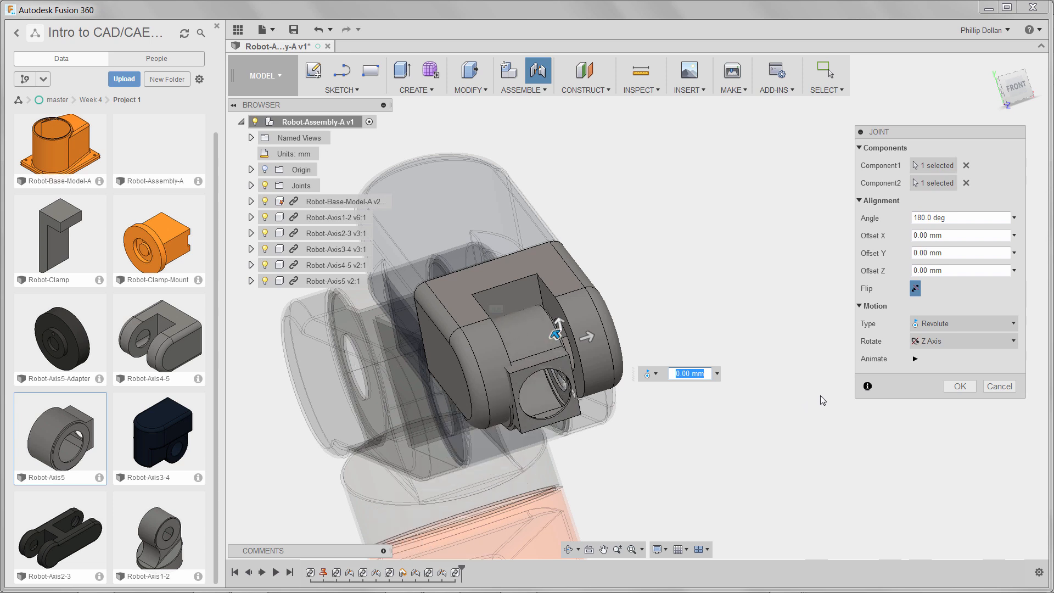
click(960, 387)
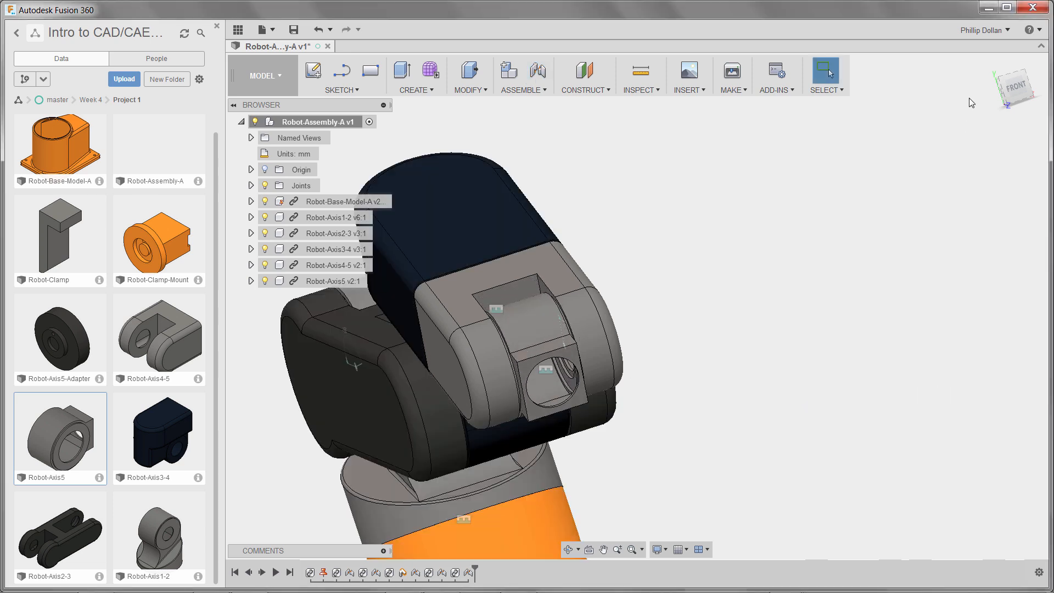
Insert Robot-Axis5-Adapter and move it about -267 mm in X, -65 mm in Y and 332 mm in Z
click(989, 63)
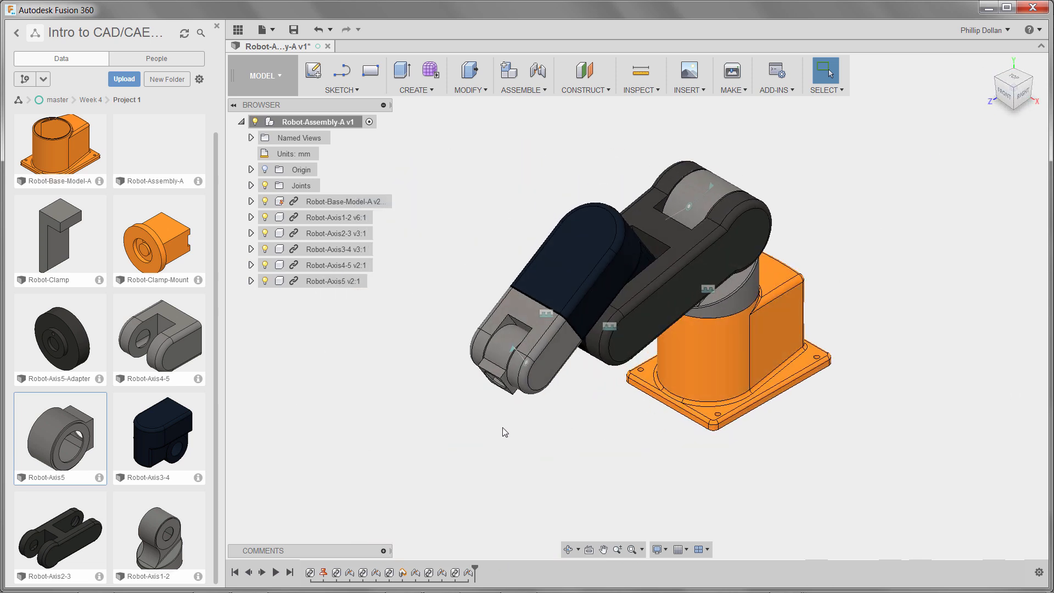
right_click(65, 344)
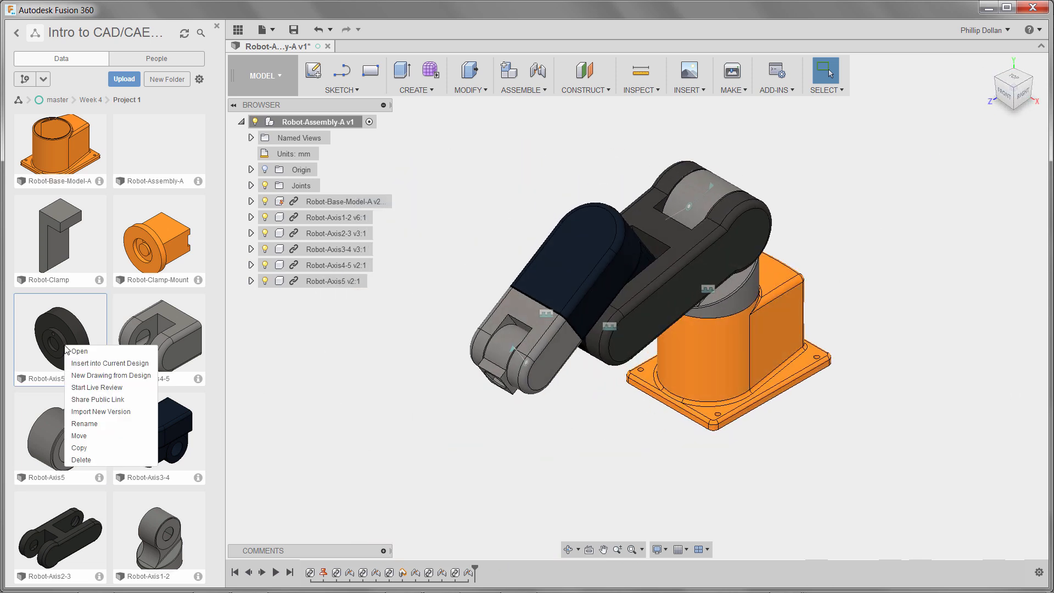
click(91, 363)
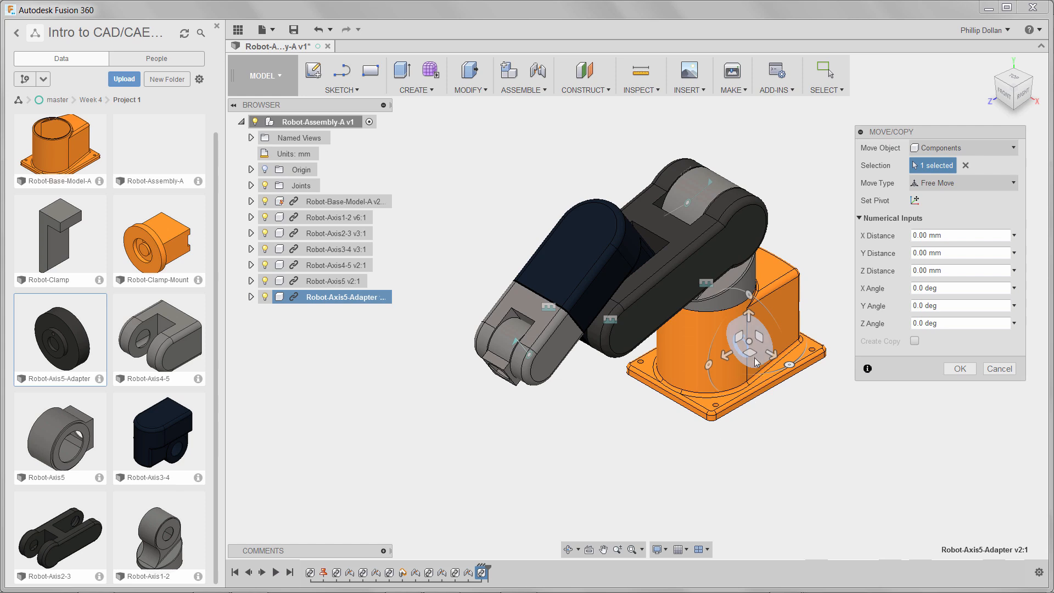
drag(750, 343, 472, 404)
scroll(470, 407, up, 8)
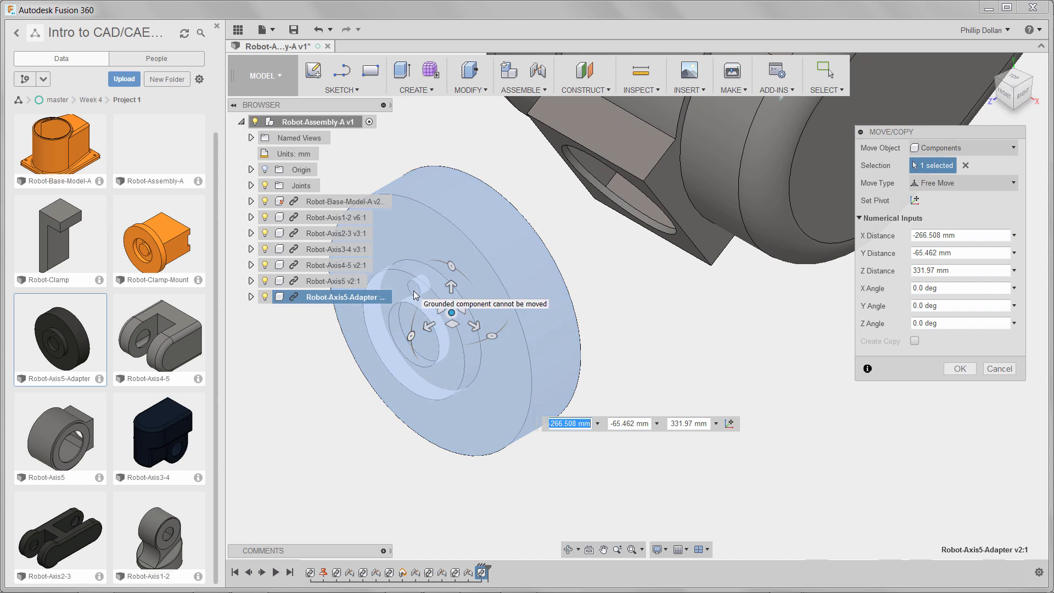
click(961, 369)
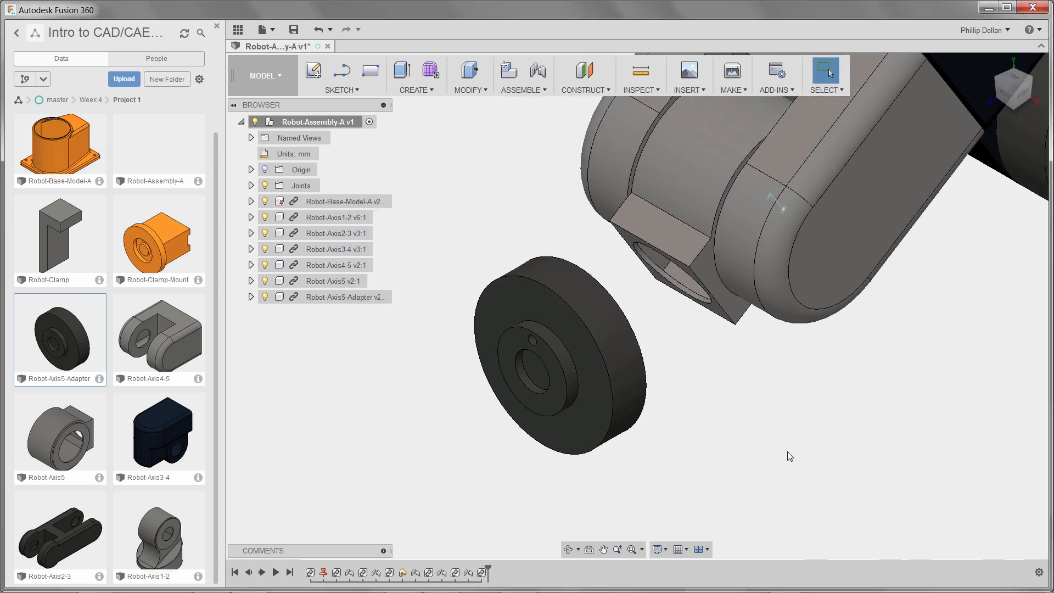
Rigidly join the circular edge of Robot-Axis5-Adapter's plain flat face to the hole edge on Robot-Axis5's square end, at 180 deg with zero offsets
shift+middle_drag(779, 448, 732, 303)
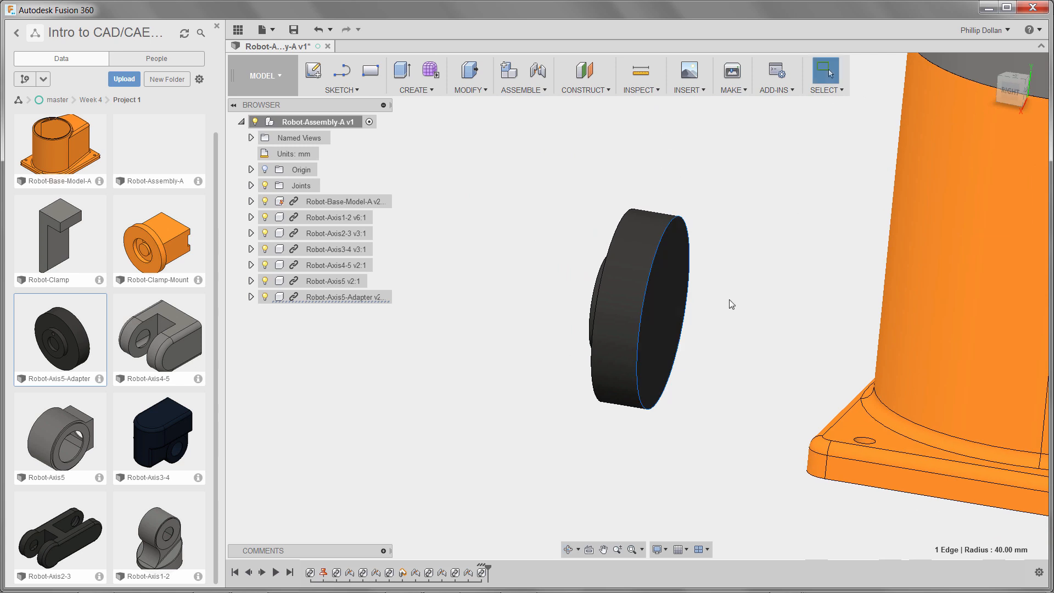
click(540, 71)
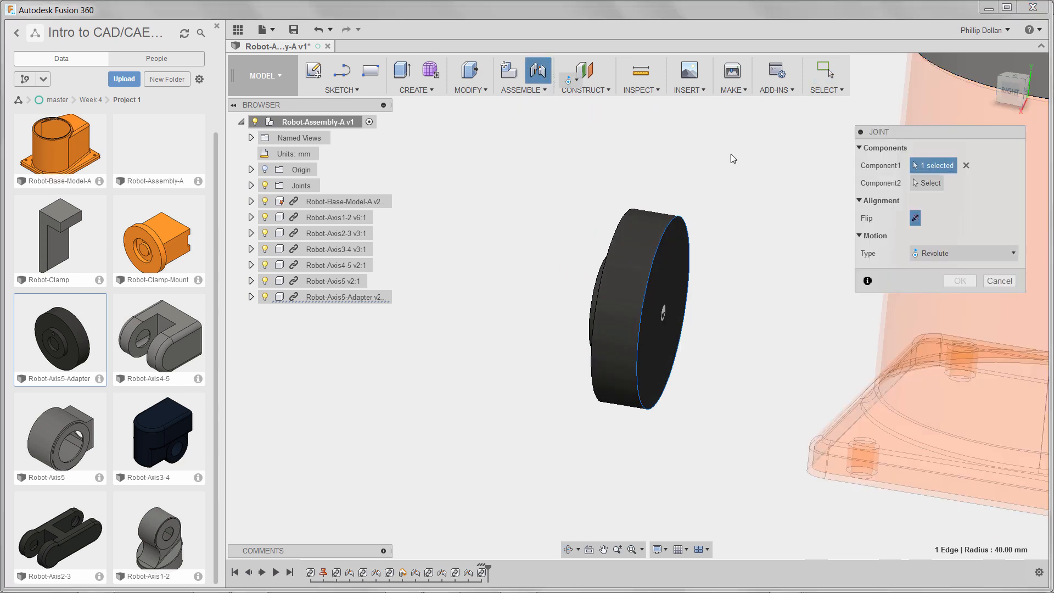
click(938, 254)
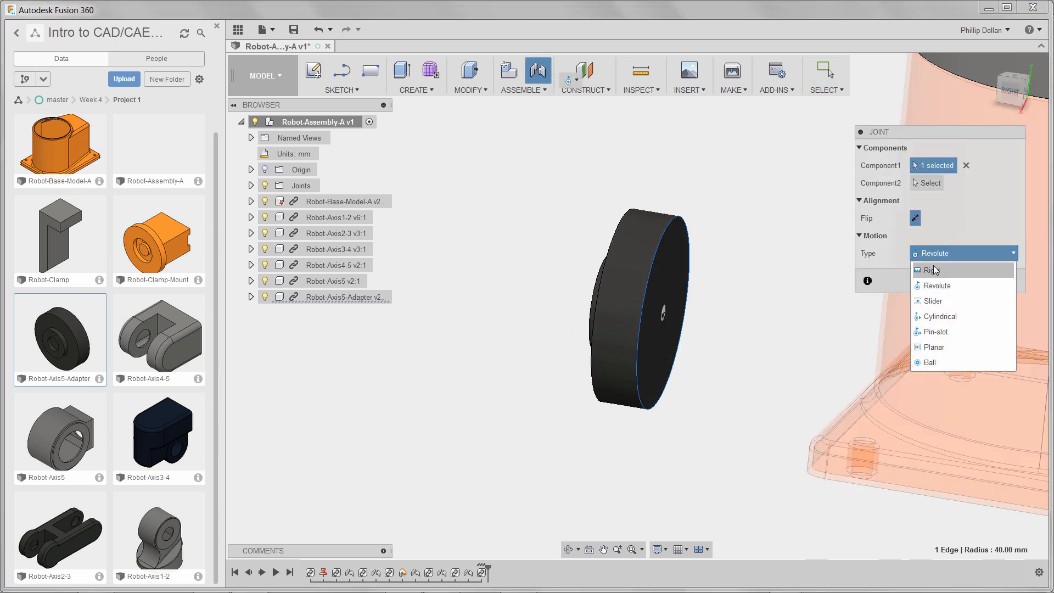
click(912, 268)
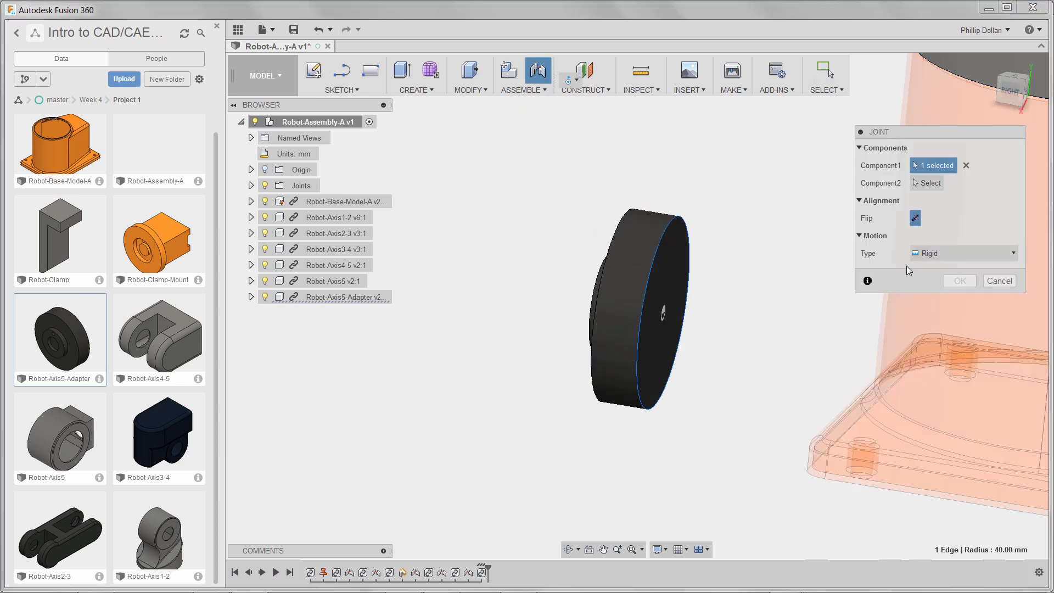
click(683, 225)
shift+middle_drag(687, 226, 780, 349)
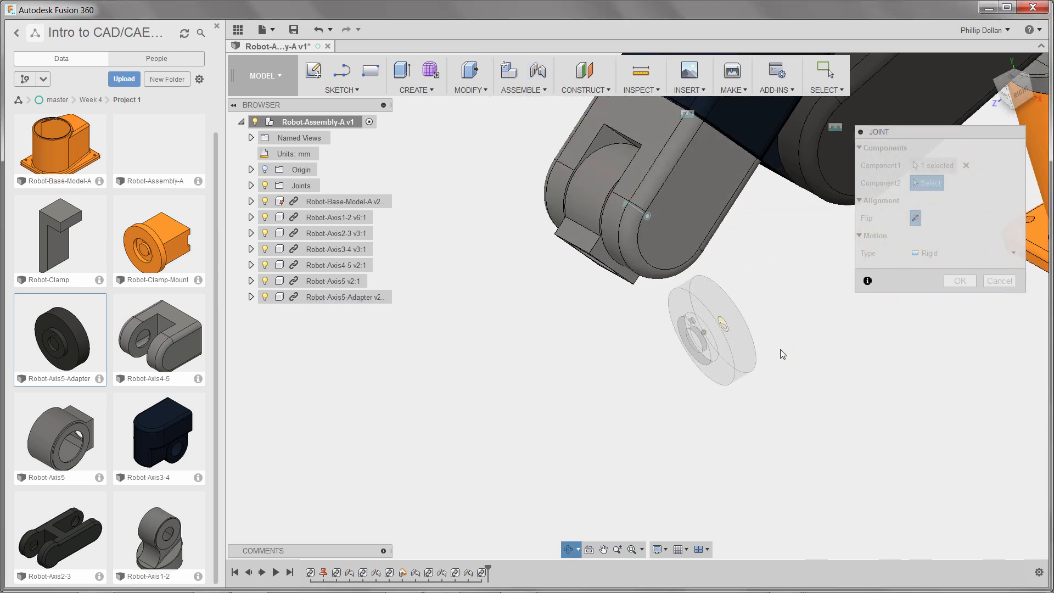
scroll(583, 300, up, 4)
middle_drag(584, 320, 574, 368)
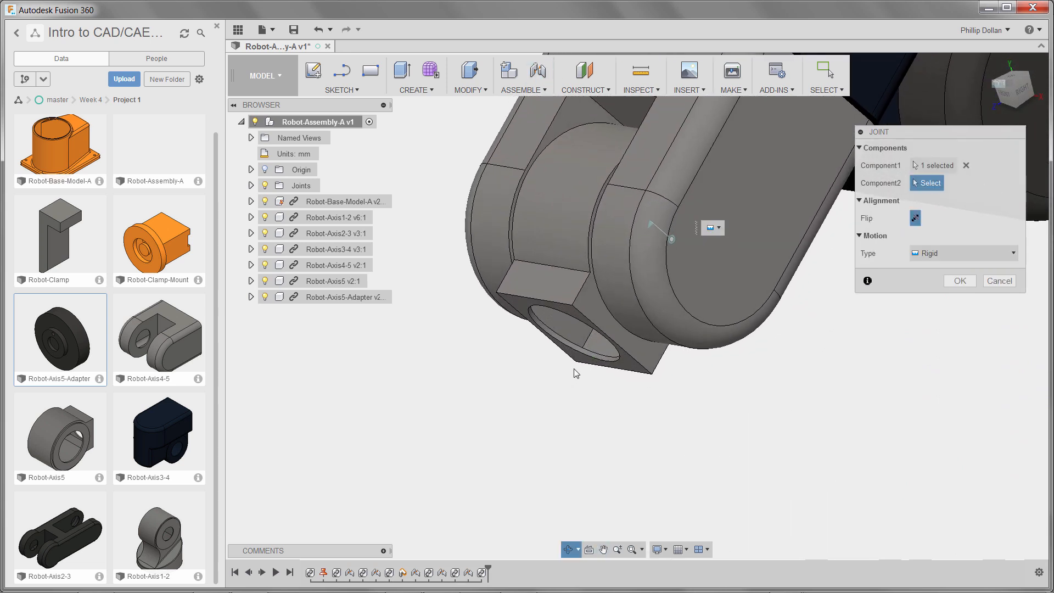
click(579, 358)
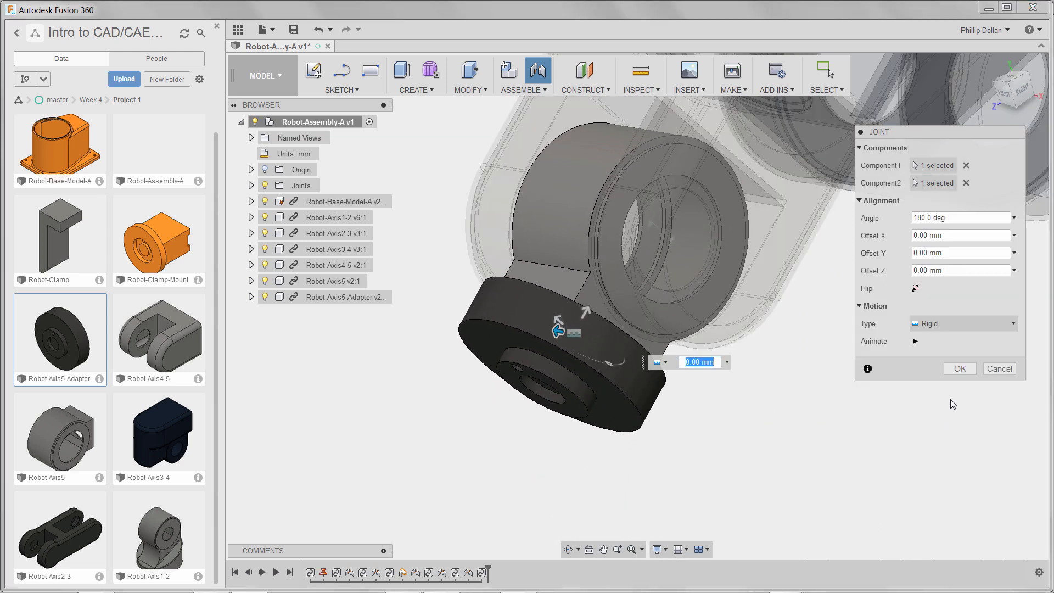
click(960, 369)
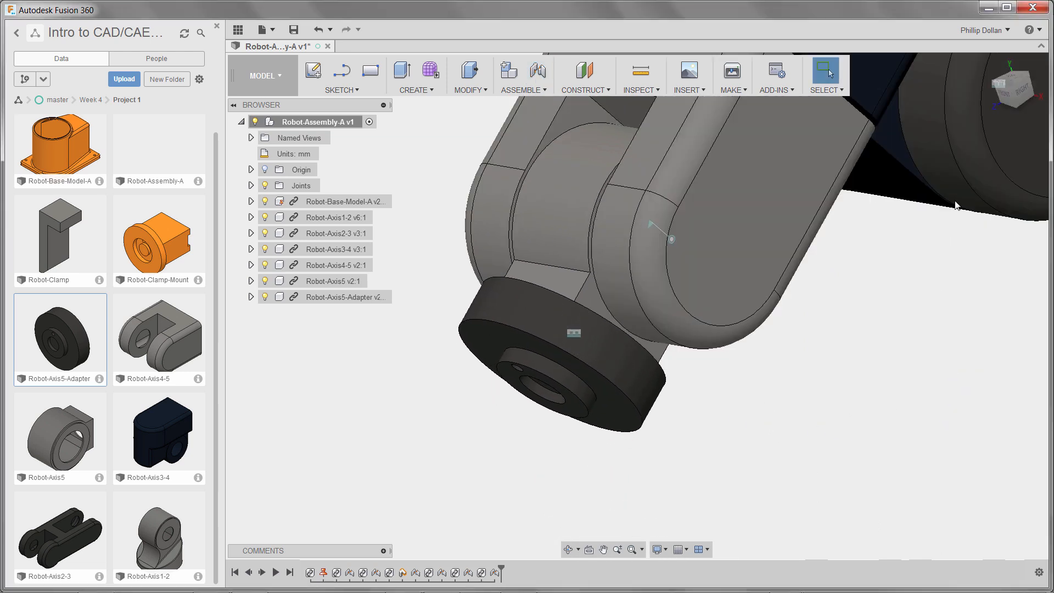
Insert Robot-Clamp-Mount, move it about -269 mm in X, -120 mm in Y and 389 mm in Z, and turn its round flange to the back
click(989, 64)
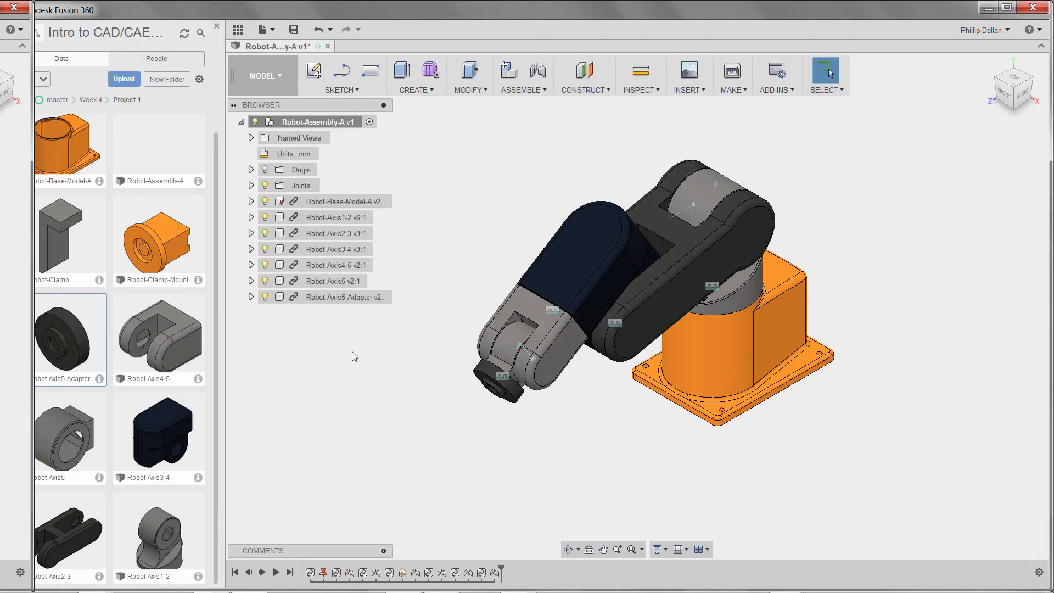
right_click(163, 244)
click(169, 258)
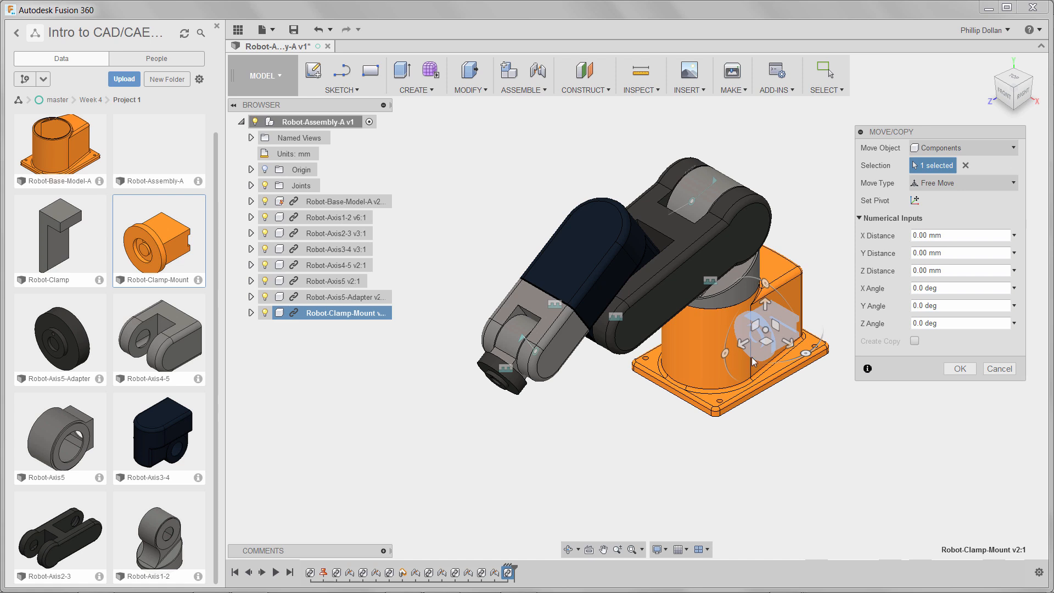
drag(764, 332, 461, 434)
scroll(469, 466, up, 5)
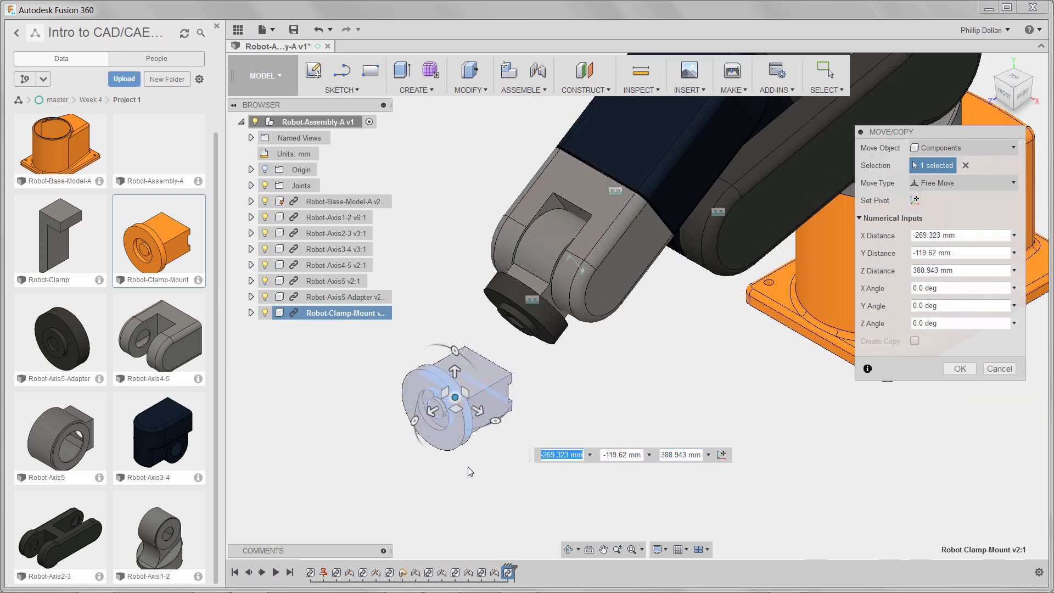
middle_drag(469, 466, 571, 464)
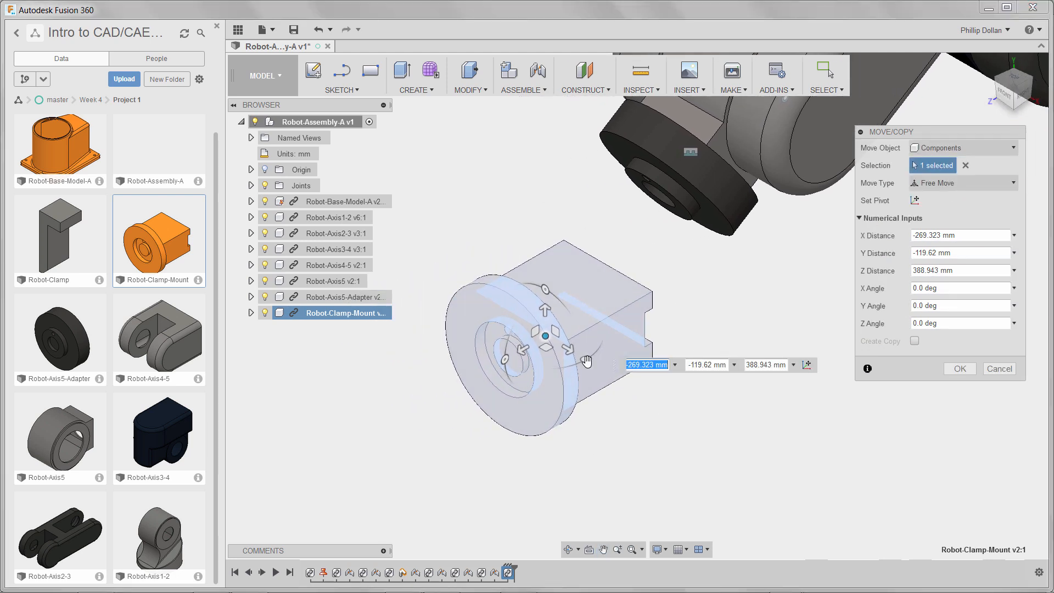
drag(586, 360, 510, 314)
click(959, 369)
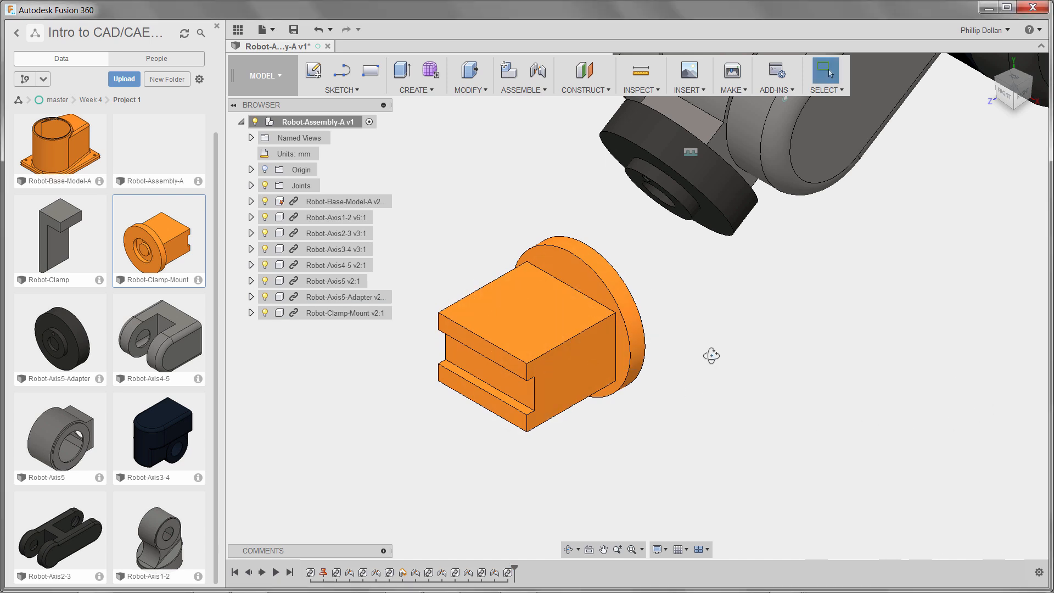
Rigidly join the base edge of Robot-Clamp-Mount's small pin to the small off-centre hole on Robot-Axis5-Adapter, at 180 deg with zero offsets
shift+middle_drag(711, 355, 529, 224)
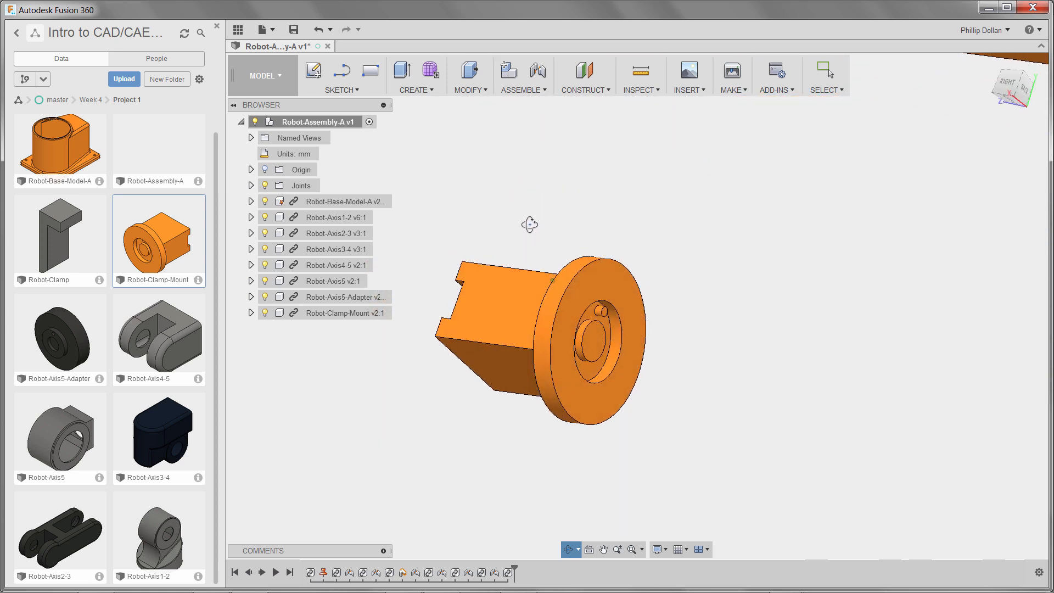
click(538, 70)
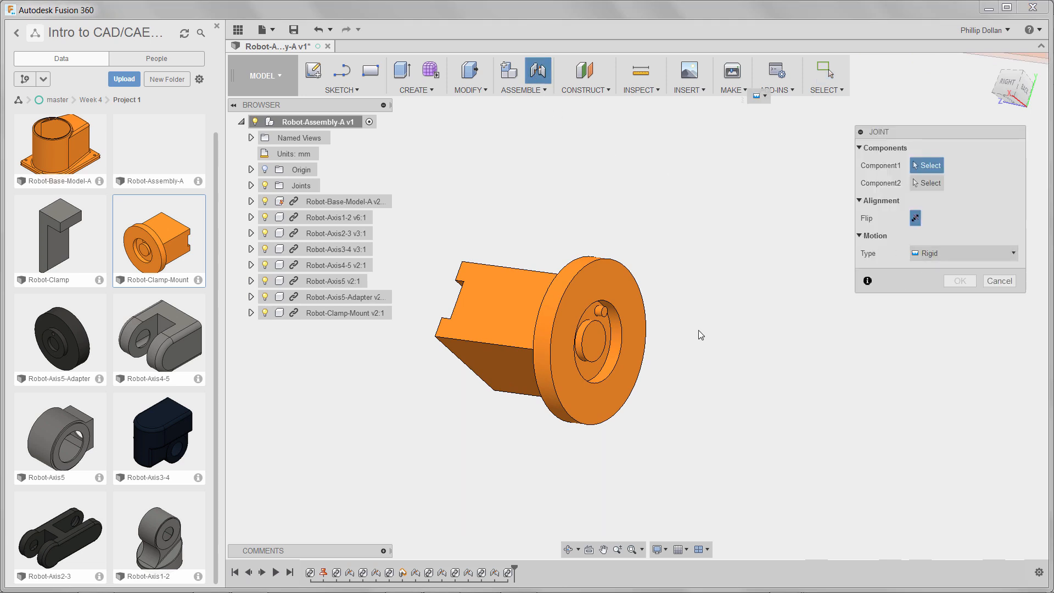
scroll(655, 323, up, 4)
scroll(656, 324, up, 3)
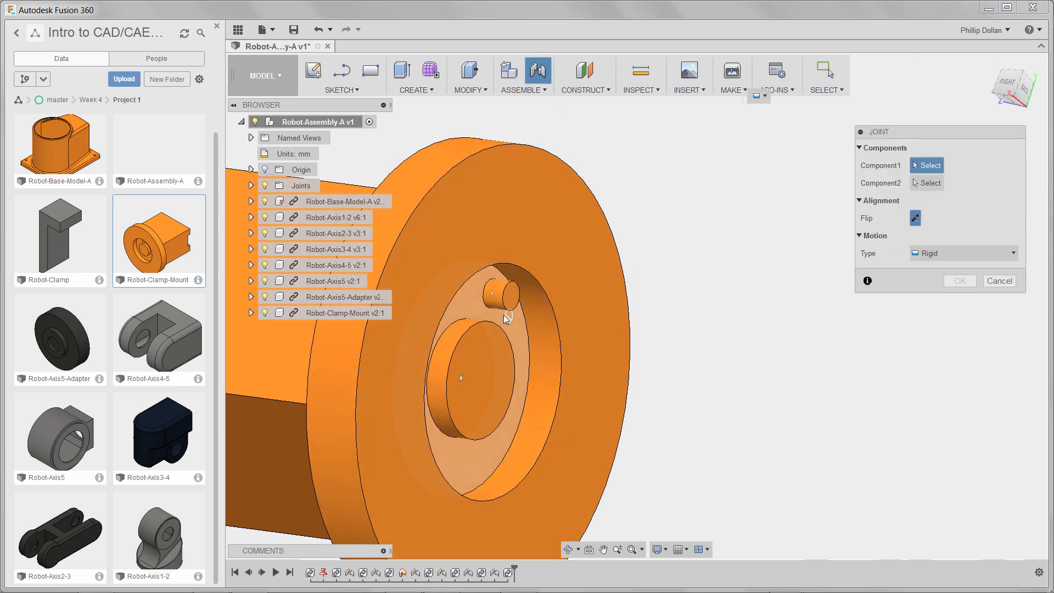
click(487, 310)
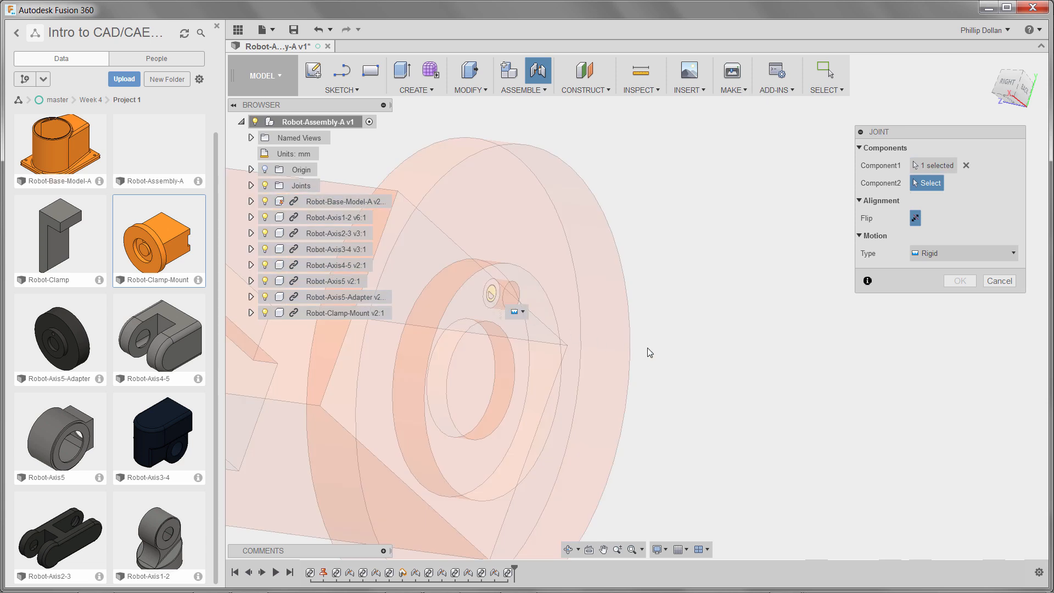
scroll(652, 349, down, 5)
scroll(655, 335, down, 2)
shift+middle_drag(665, 273, 747, 305)
shift+middle_drag(598, 252, 594, 276)
scroll(640, 357, up, 6)
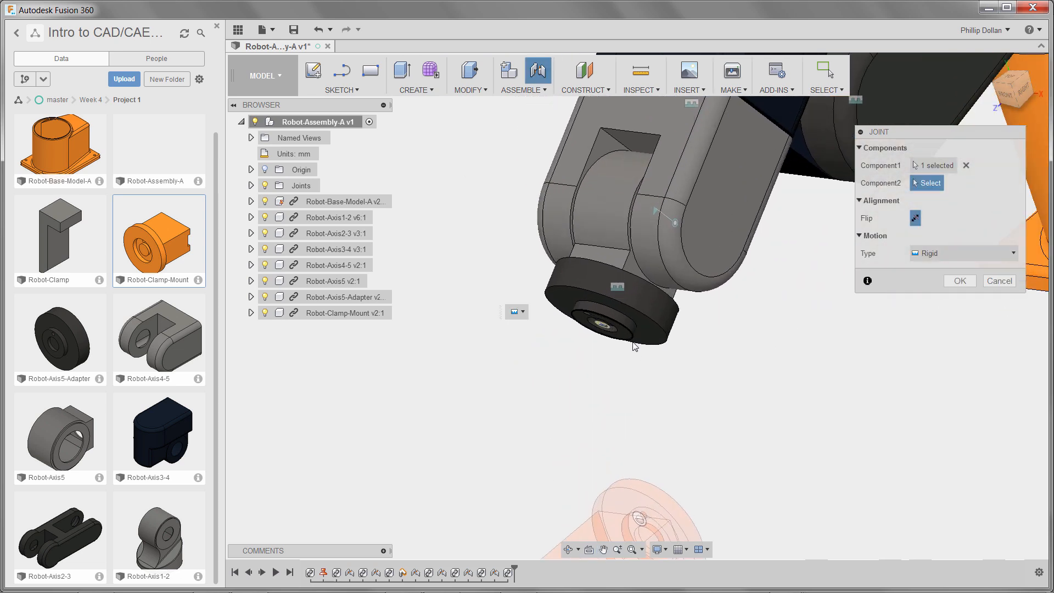
shift+middle_drag(636, 332, 641, 281)
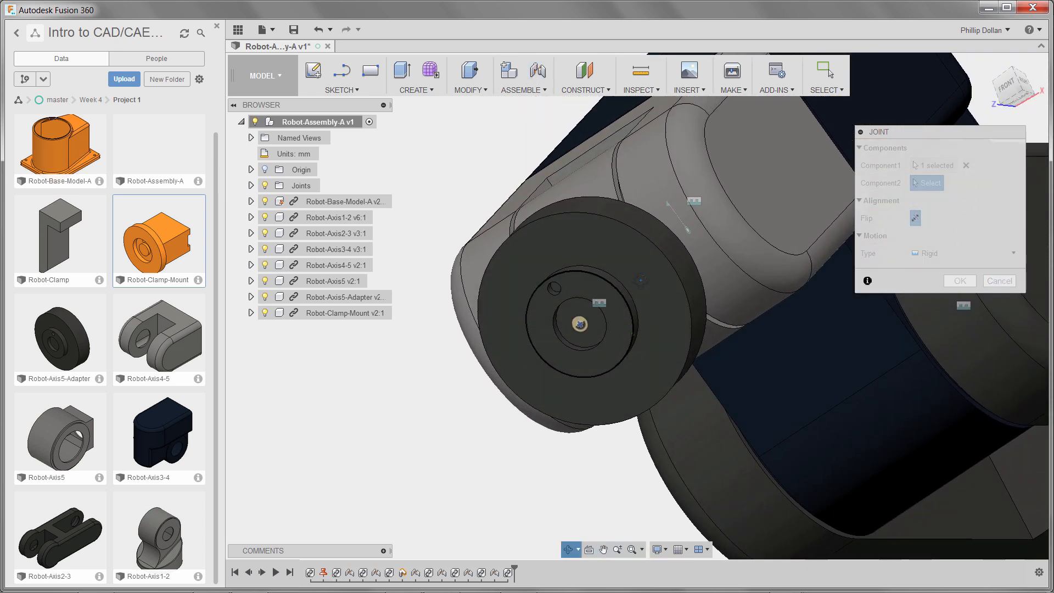
click(559, 292)
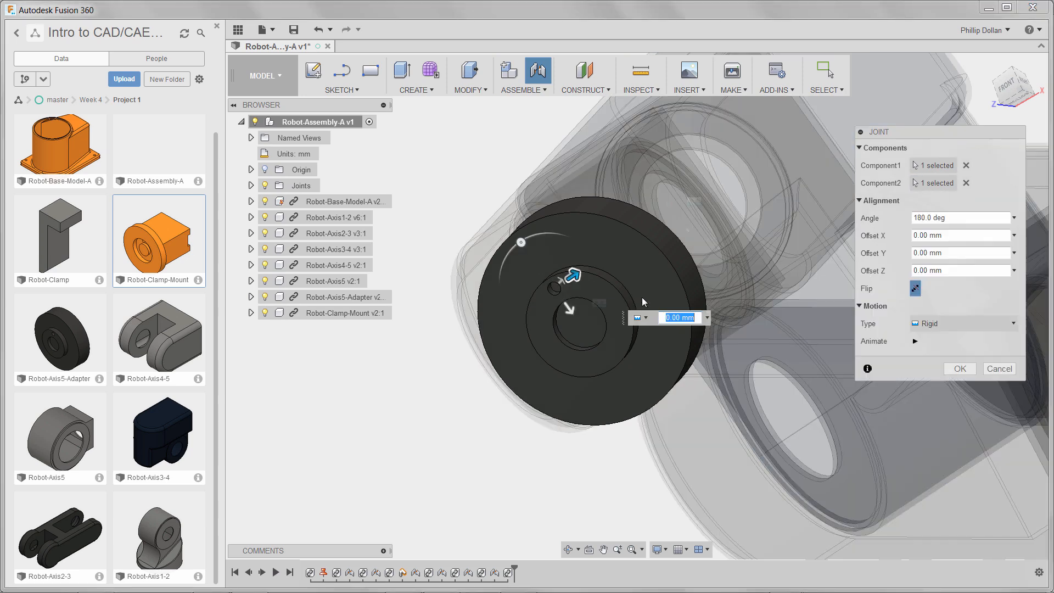
click(960, 369)
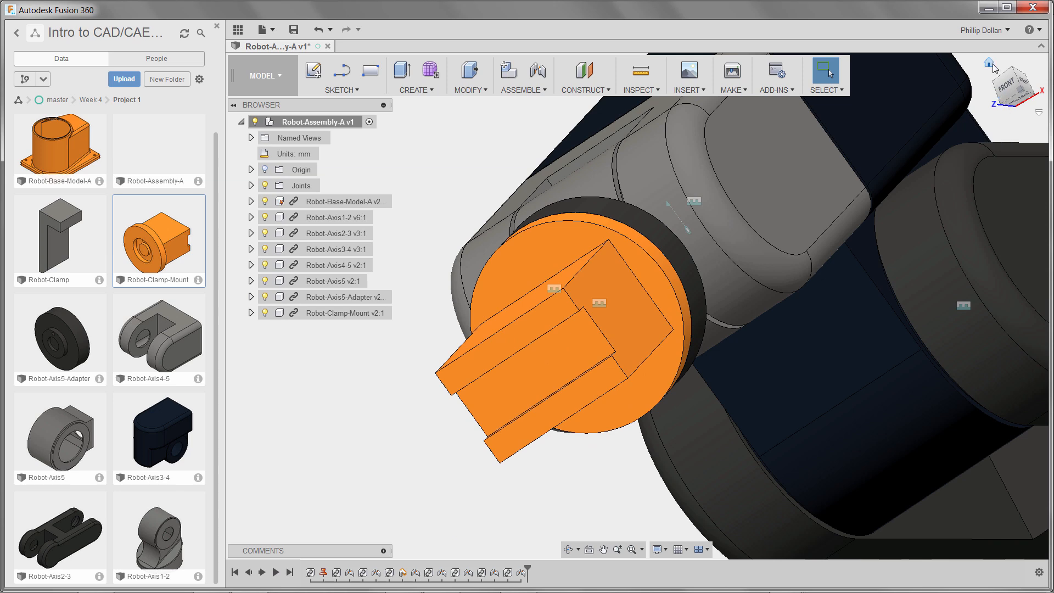
Insert Robot-Clamp, move it about -212 mm in X, -143 mm in Y and 356 mm in Z, and rotate it -90 deg about X
click(991, 66)
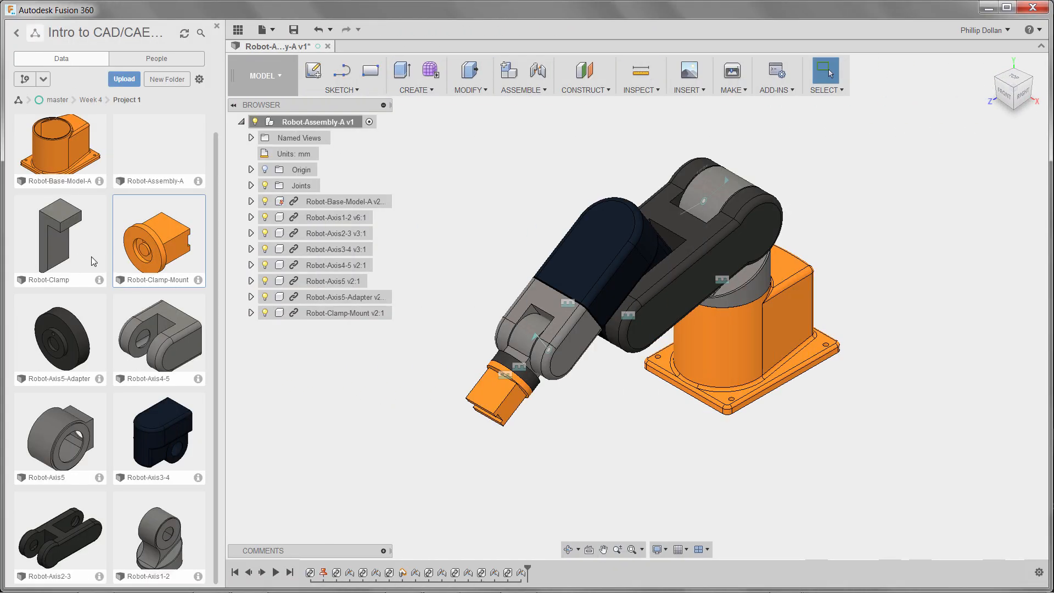
click(74, 244)
right_click(74, 243)
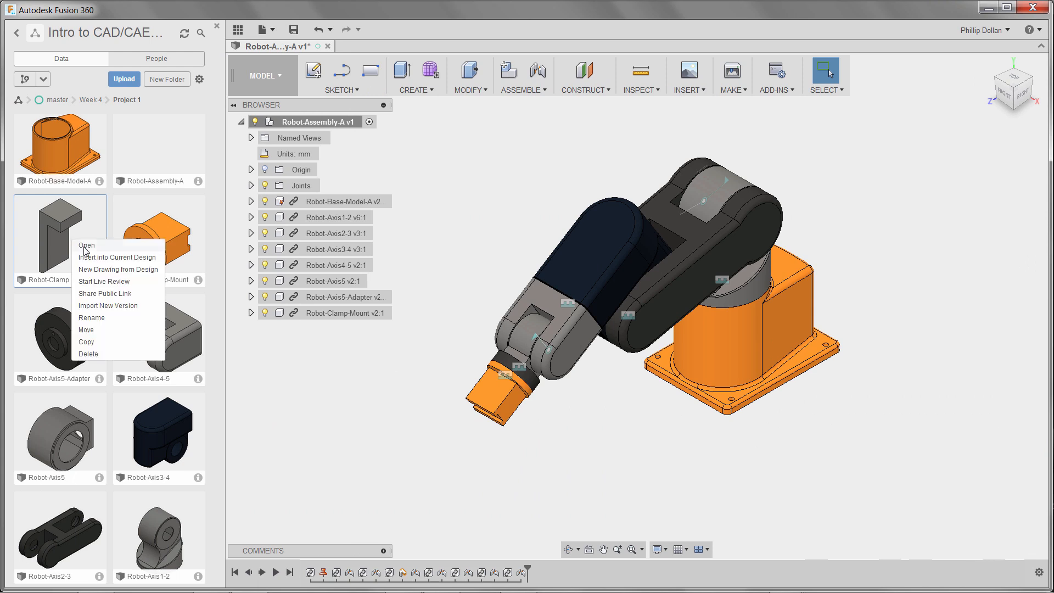
click(113, 258)
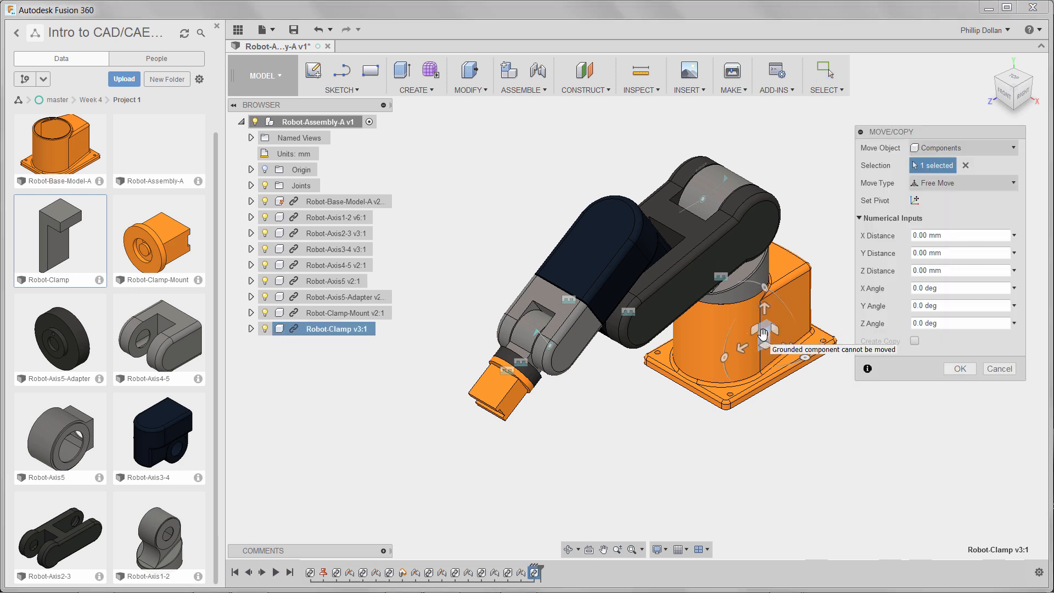
drag(764, 332, 508, 446)
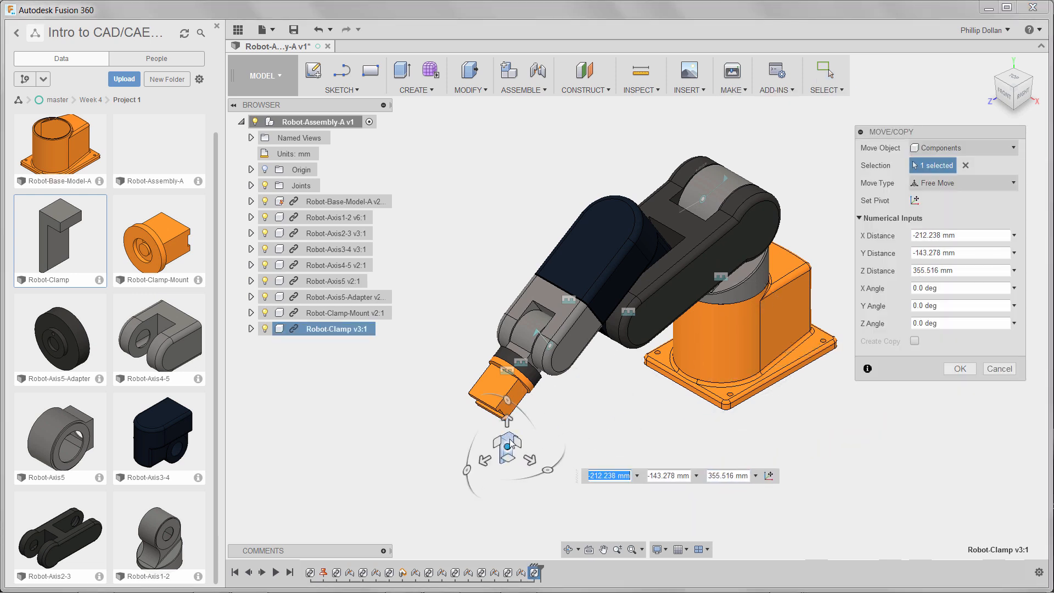
scroll(516, 429, up, 6)
middle_drag(558, 394, 748, 299)
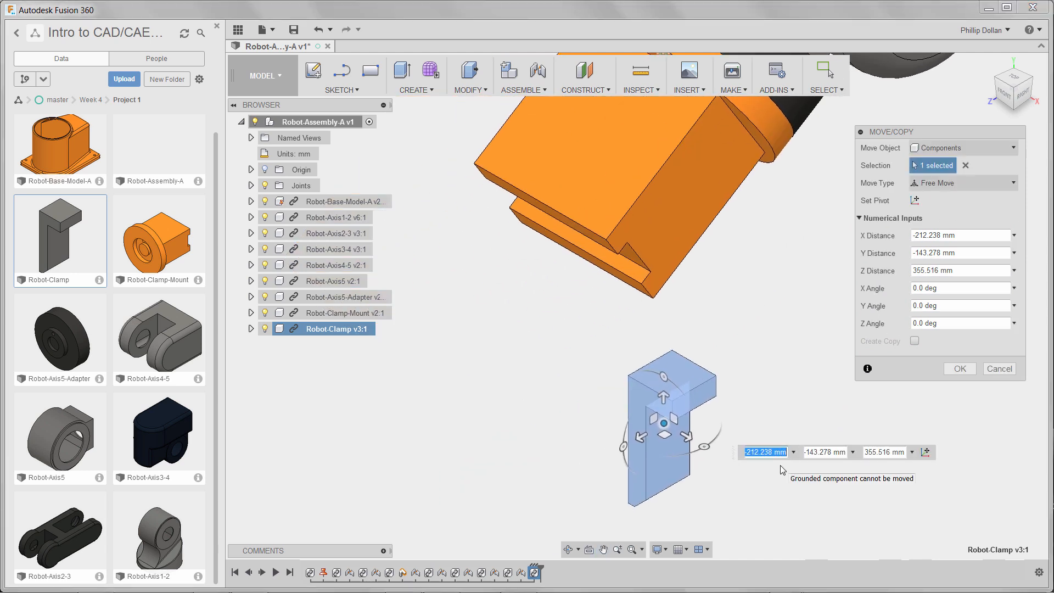
drag(624, 446, 663, 395)
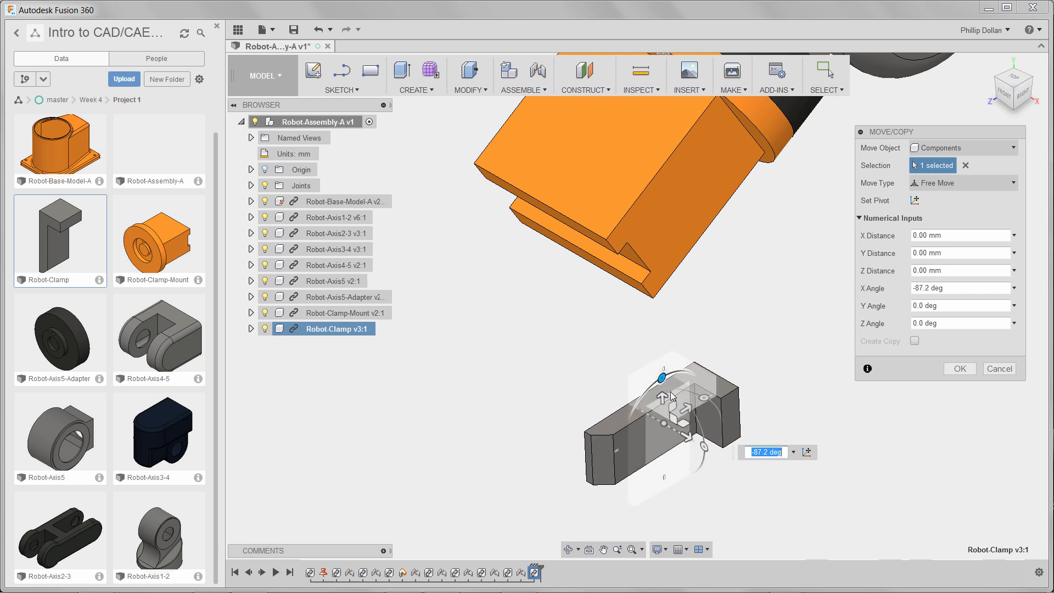
drag(666, 386, 668, 384)
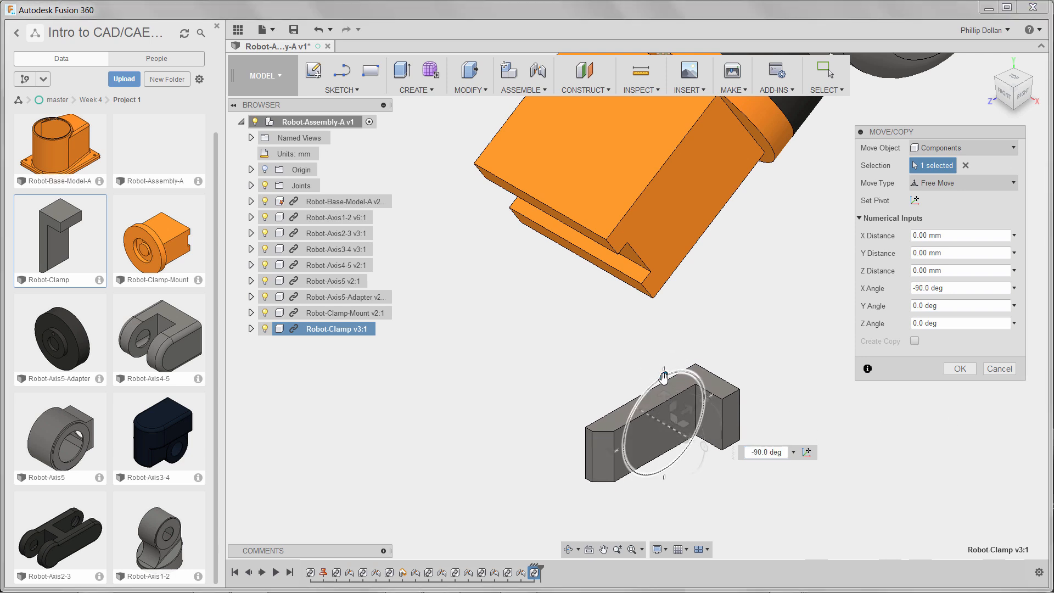
click(963, 371)
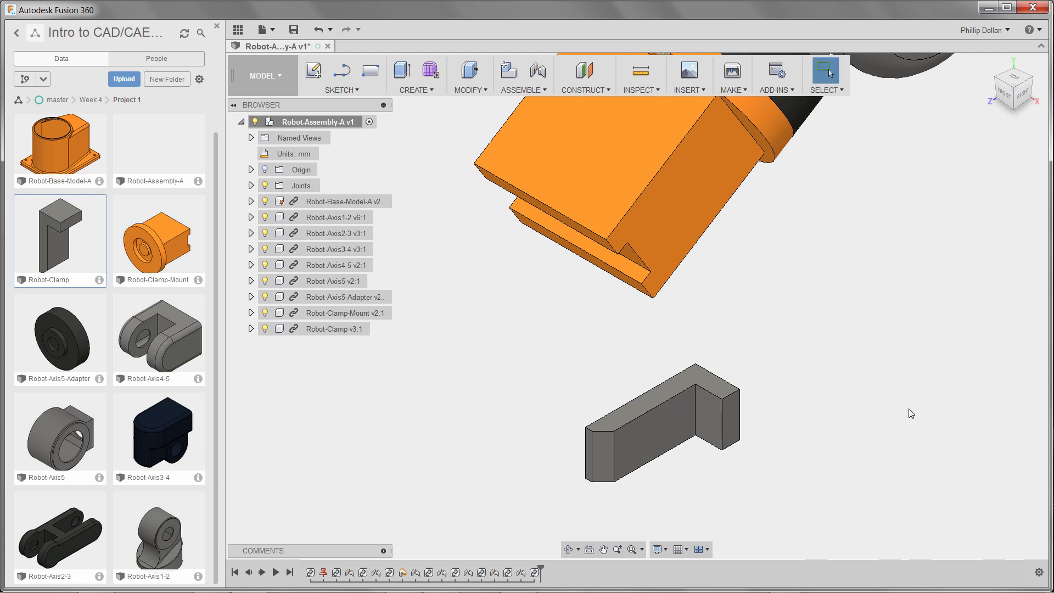
Move Robot-Clamp up close beneath Robot-Clamp-Mount and capture its position for a new joint
middle_drag(911, 413, 894, 477)
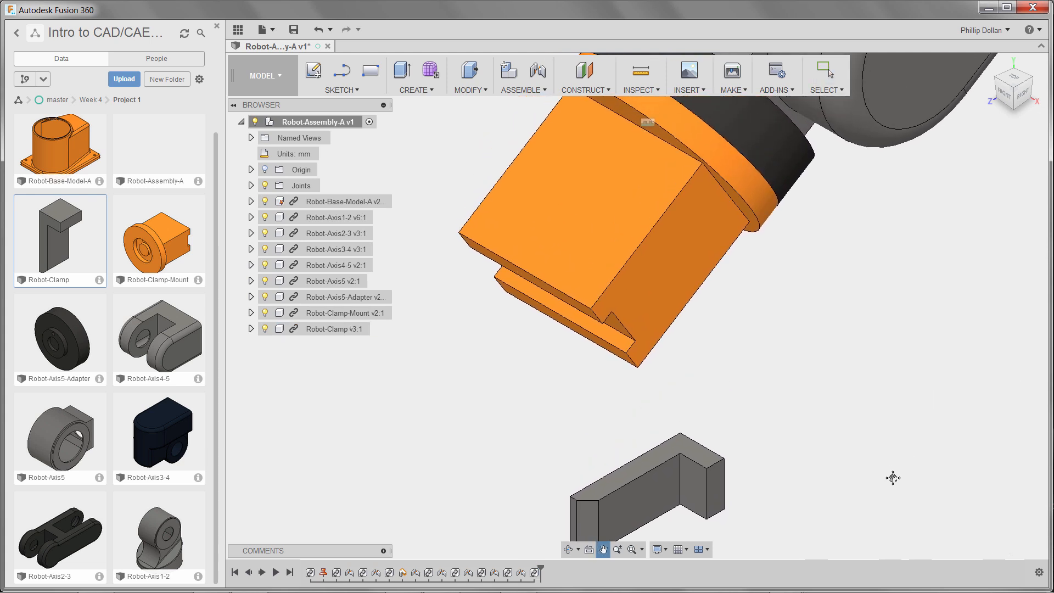
shift+middle_drag(835, 420, 840, 393)
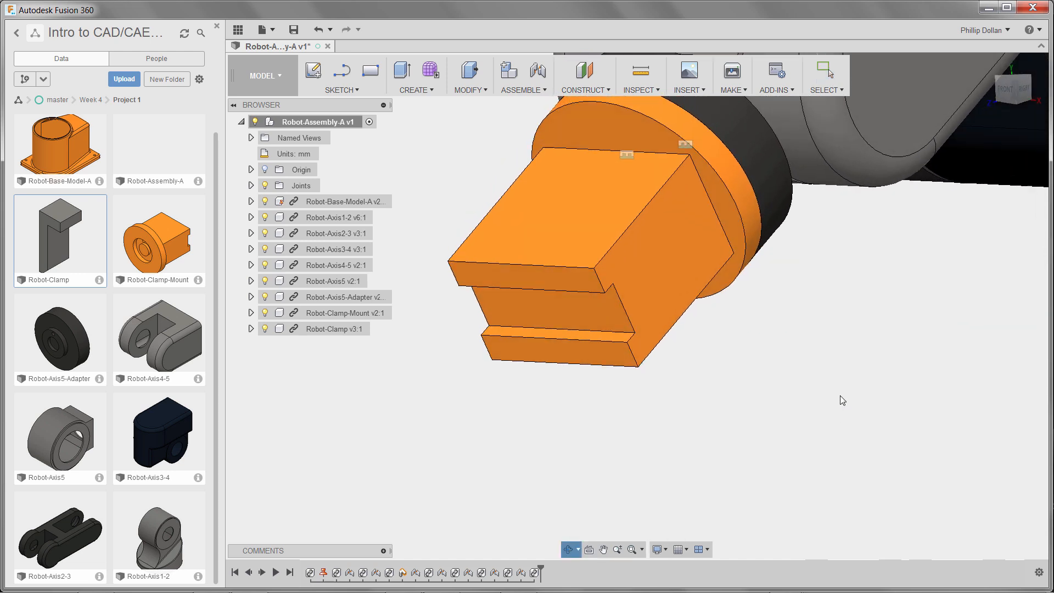
scroll(838, 390, down, 10)
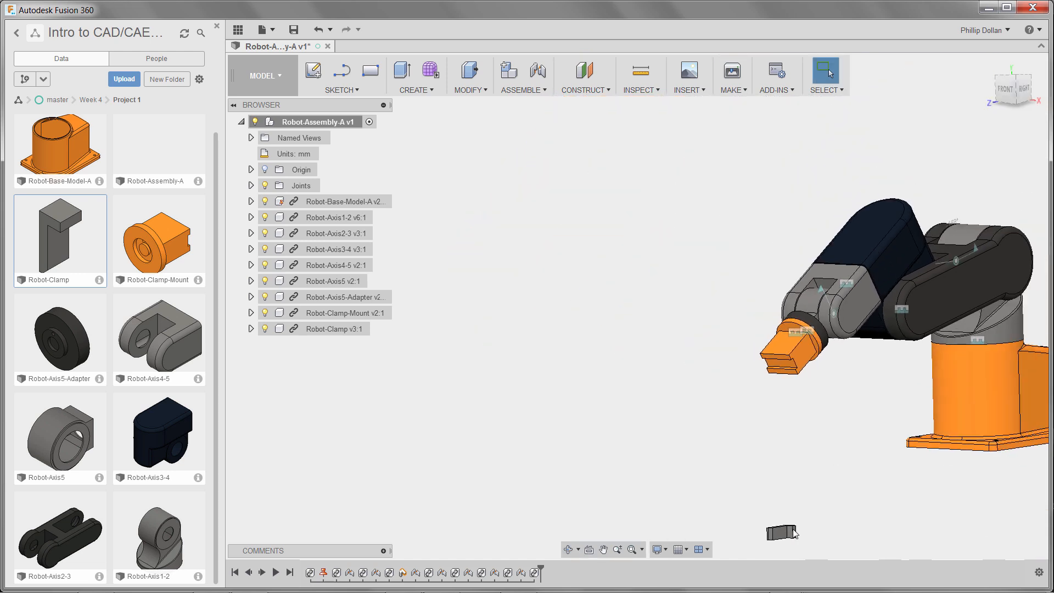
drag(789, 477, 794, 426)
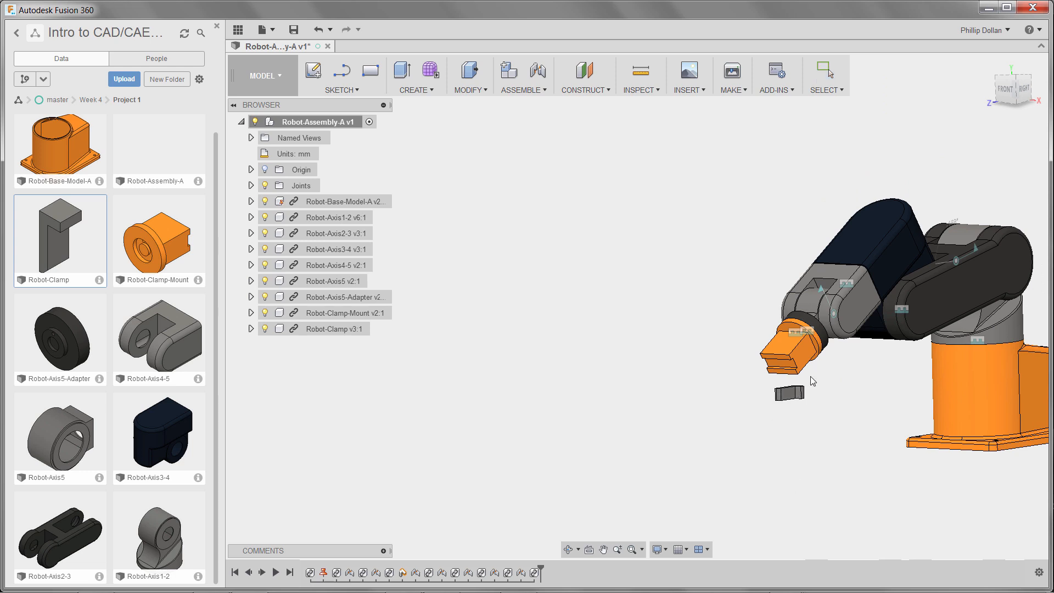
scroll(812, 381, up, 10)
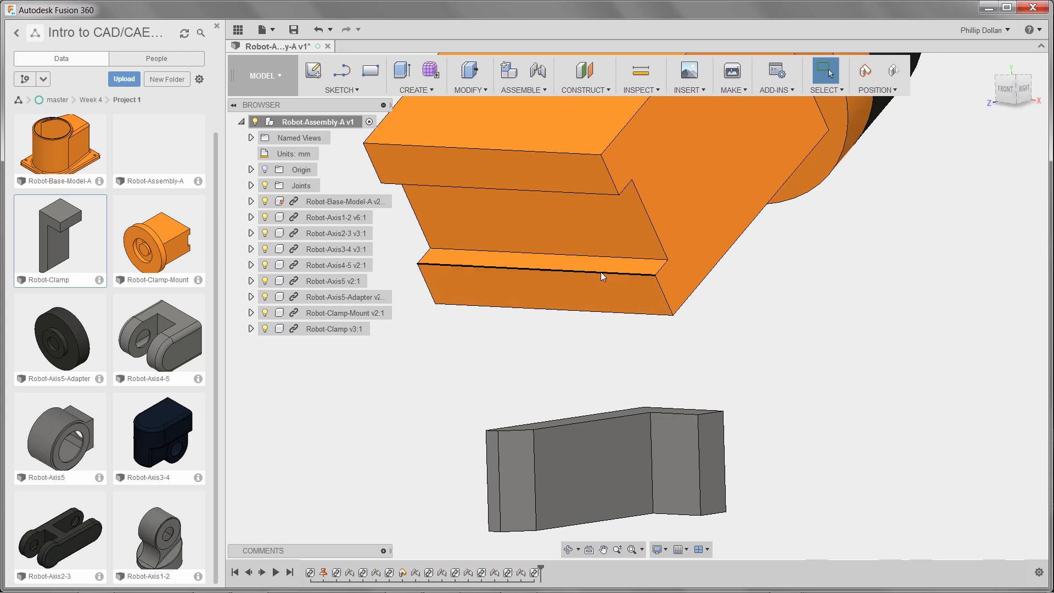
click(547, 79)
click(610, 323)
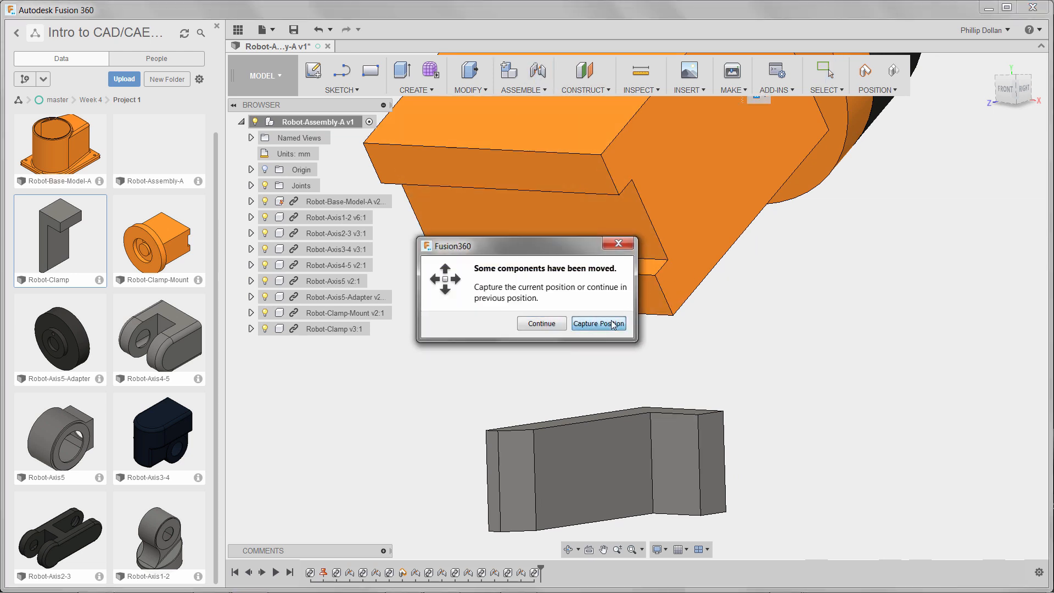
Set up a Slider joint from the end face of Robot-Clamp's hooked end to the centre of the recessed channel face on Robot-Clamp-Mount
click(1004, 256)
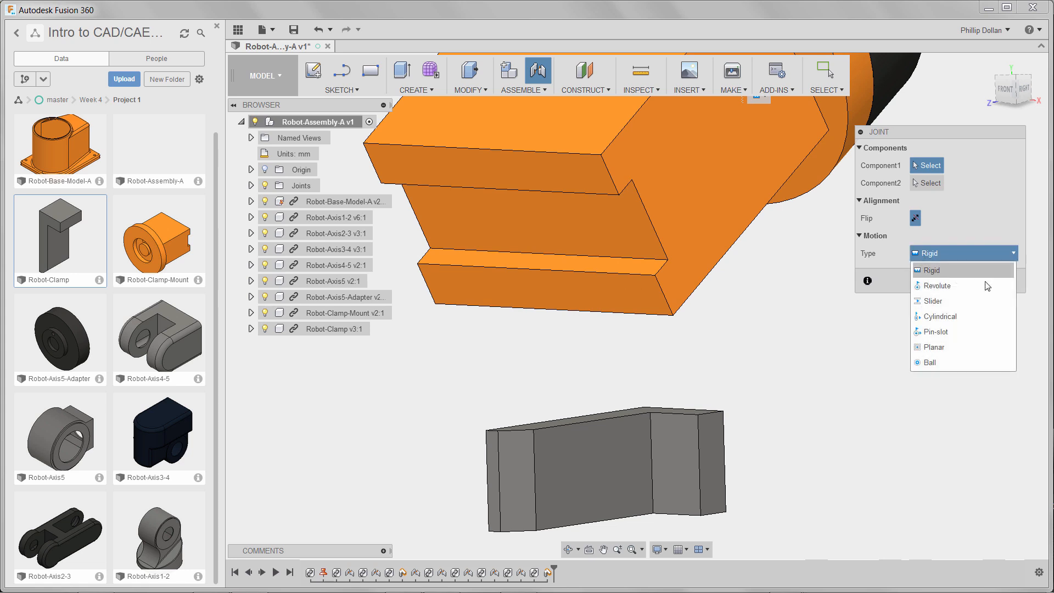
click(953, 302)
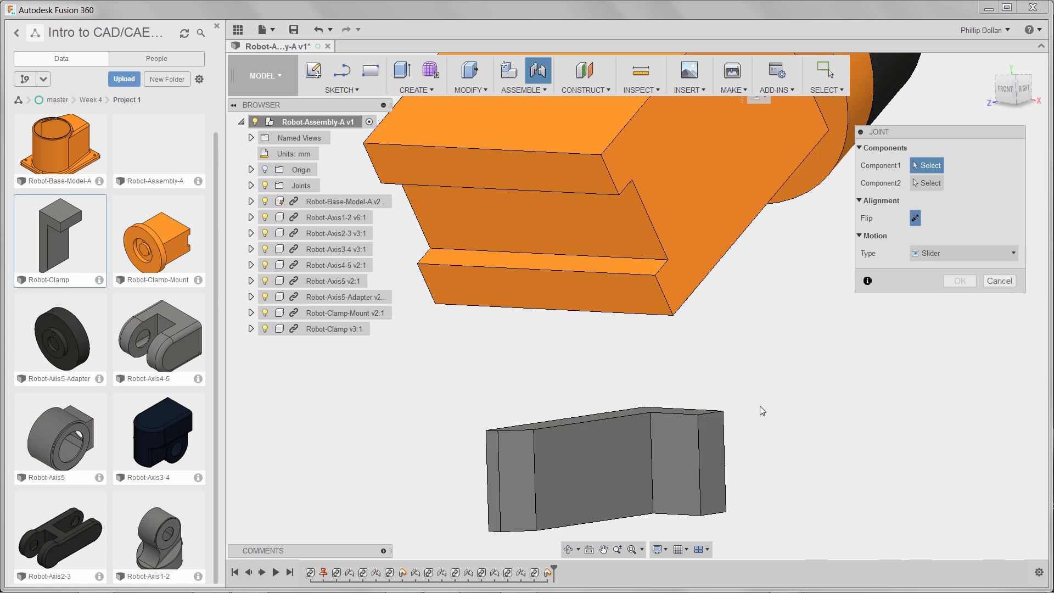
shift+middle_drag(760, 407, 770, 429)
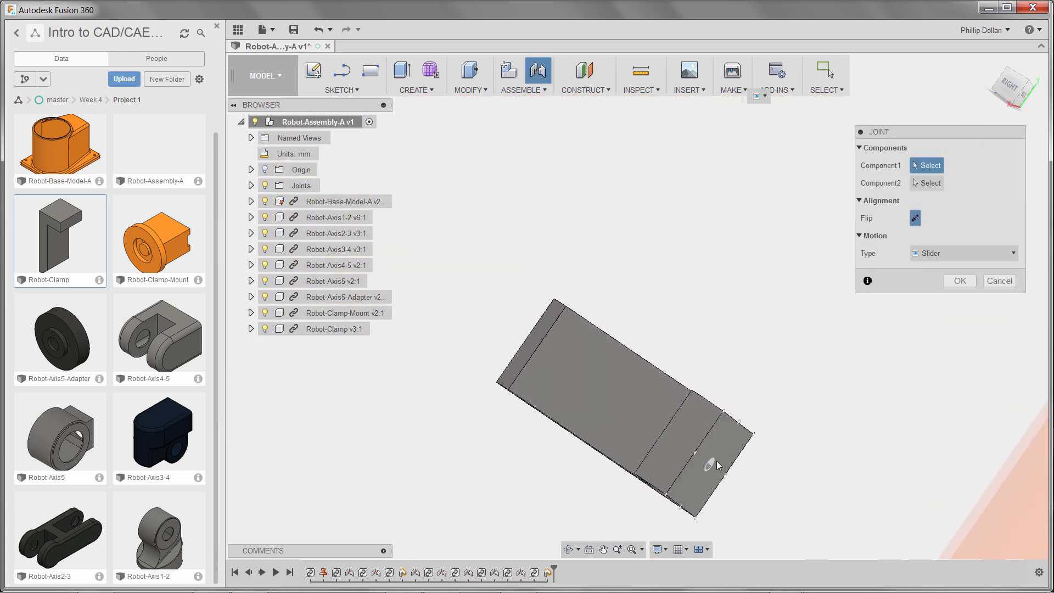
click(711, 463)
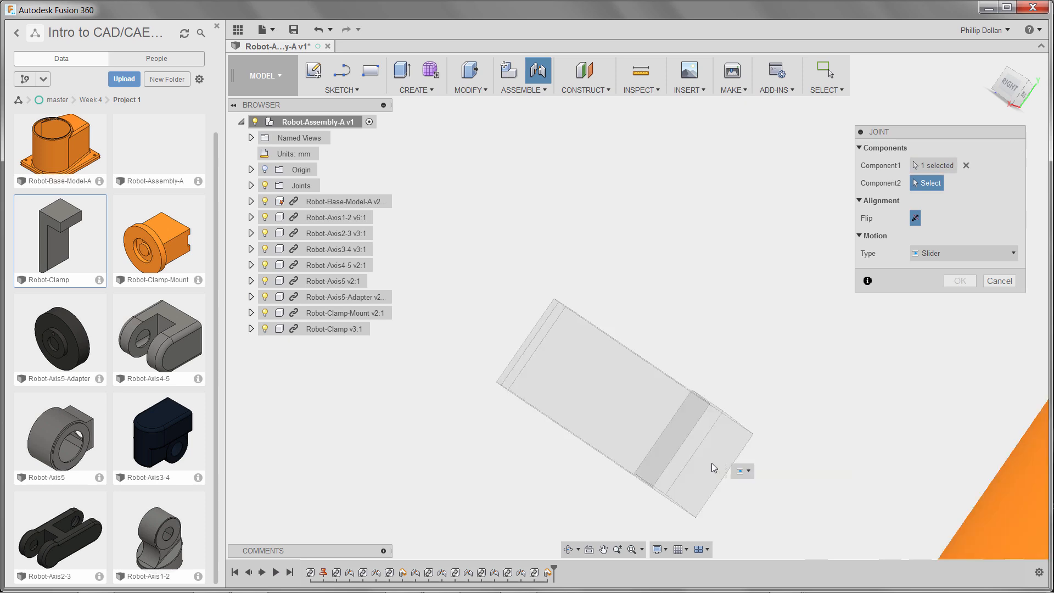
scroll(729, 325, down, 10)
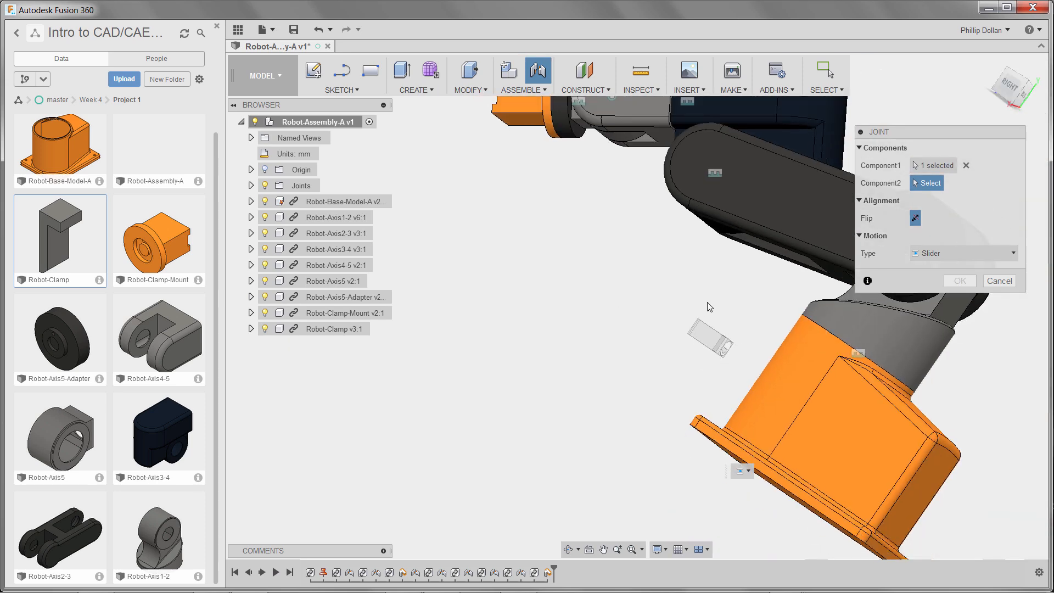
shift+middle_drag(709, 307, 747, 328)
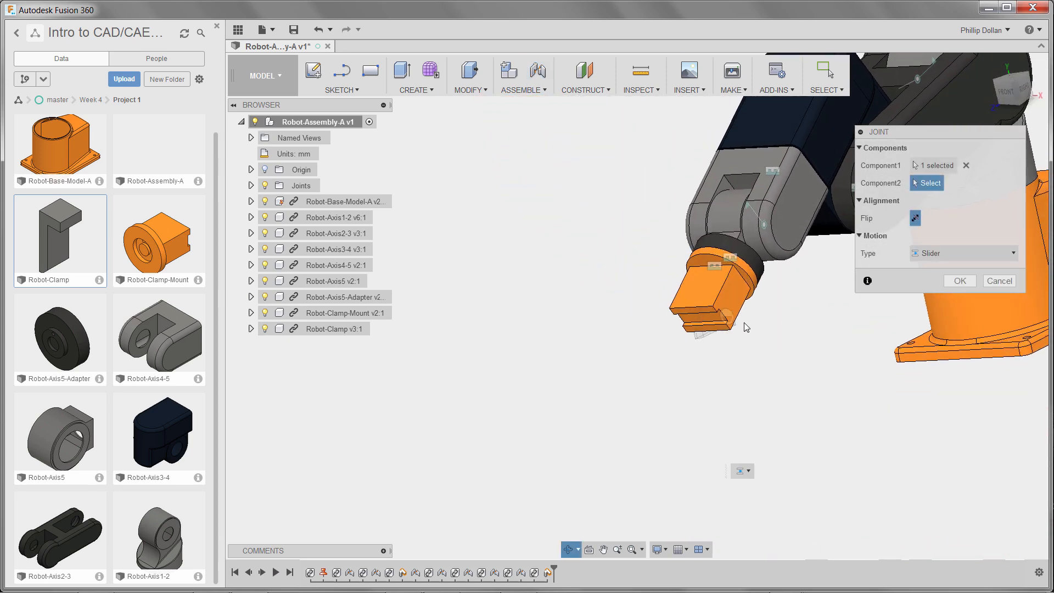
scroll(747, 327, up, 10)
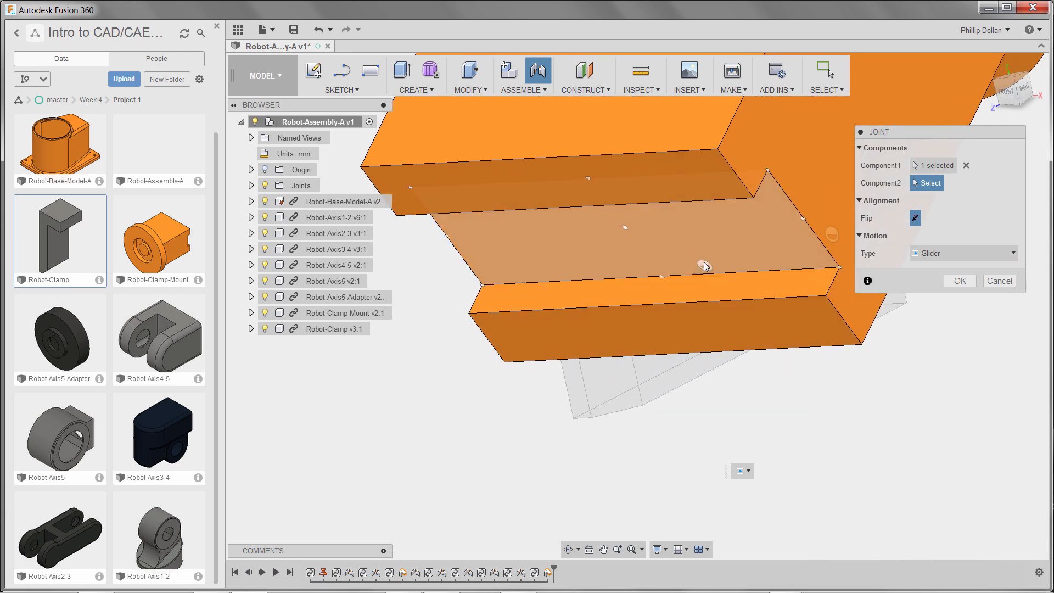
click(626, 231)
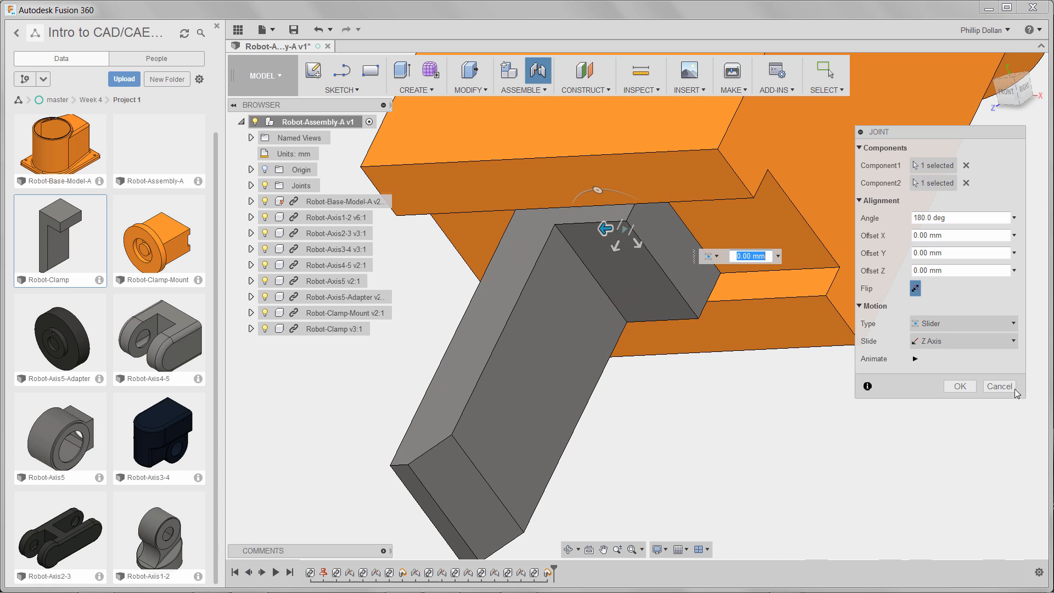
Set the clamp joint to slide along the X Axis with an X offset of -20 mm
click(1013, 343)
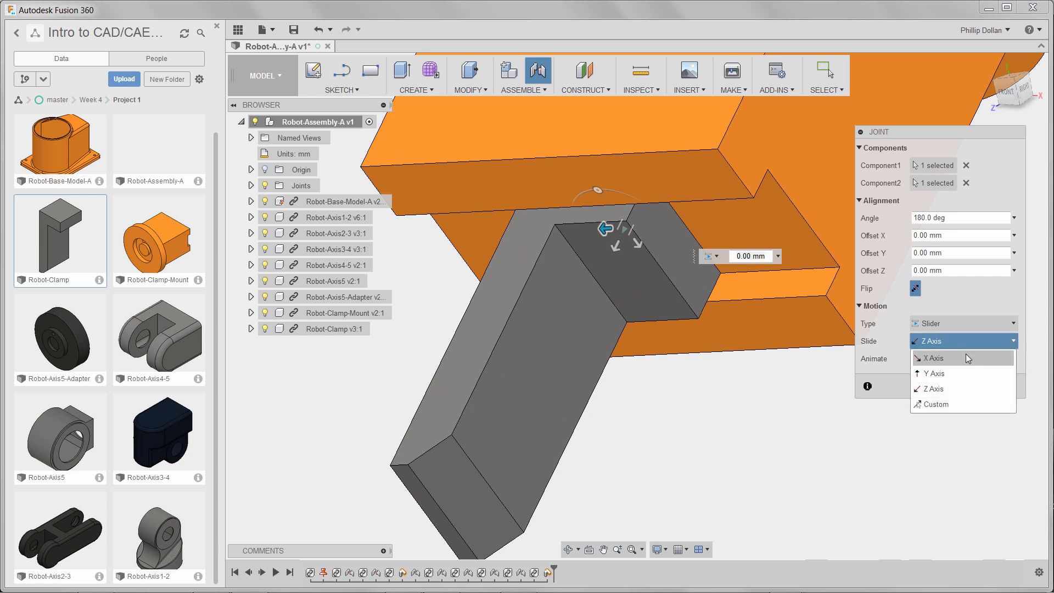
click(942, 359)
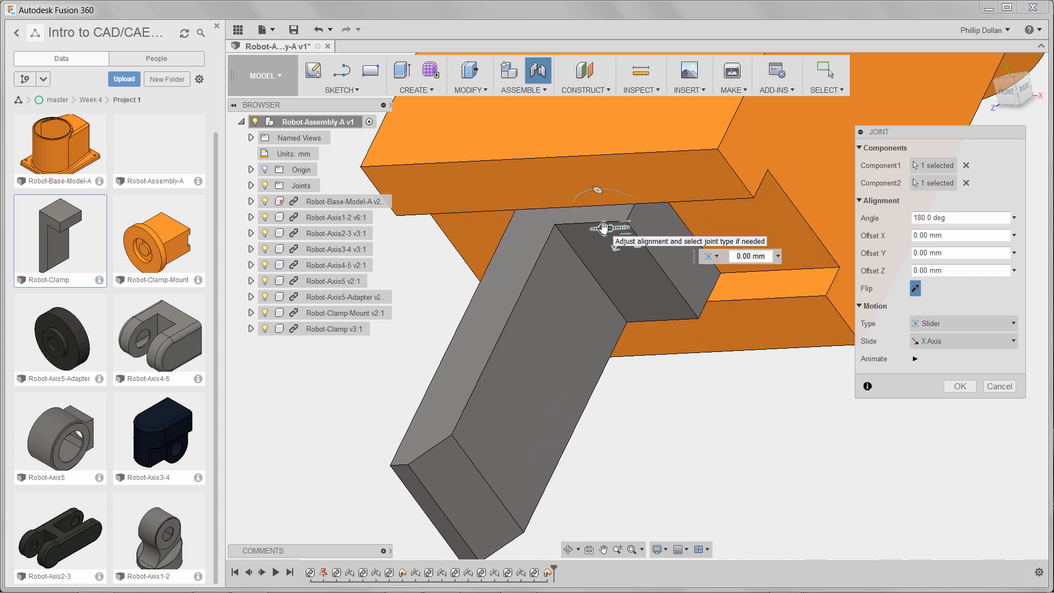
drag(607, 229, 722, 234)
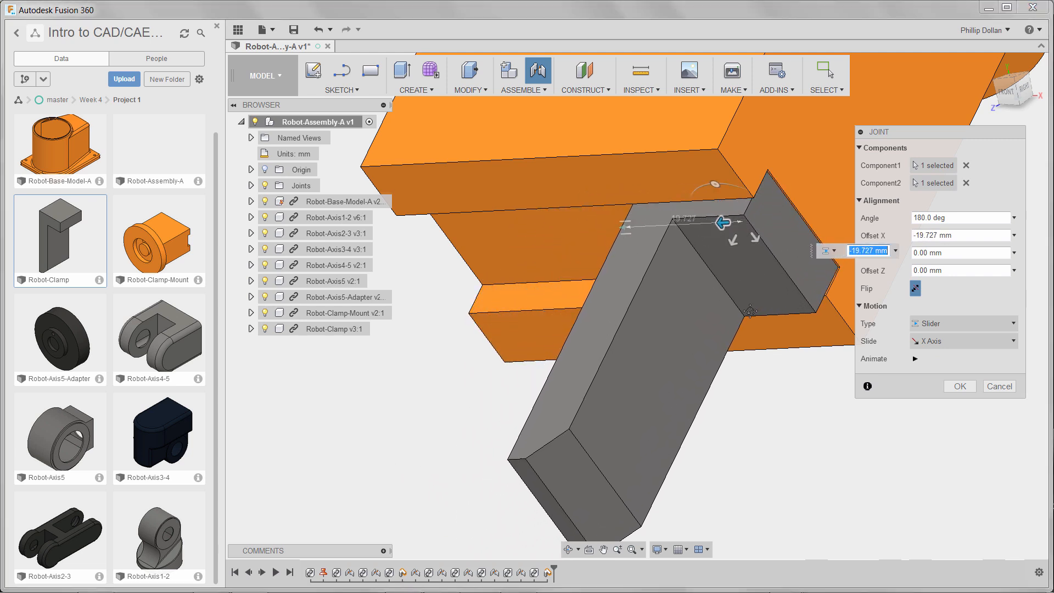
middle_drag(722, 234, 642, 238)
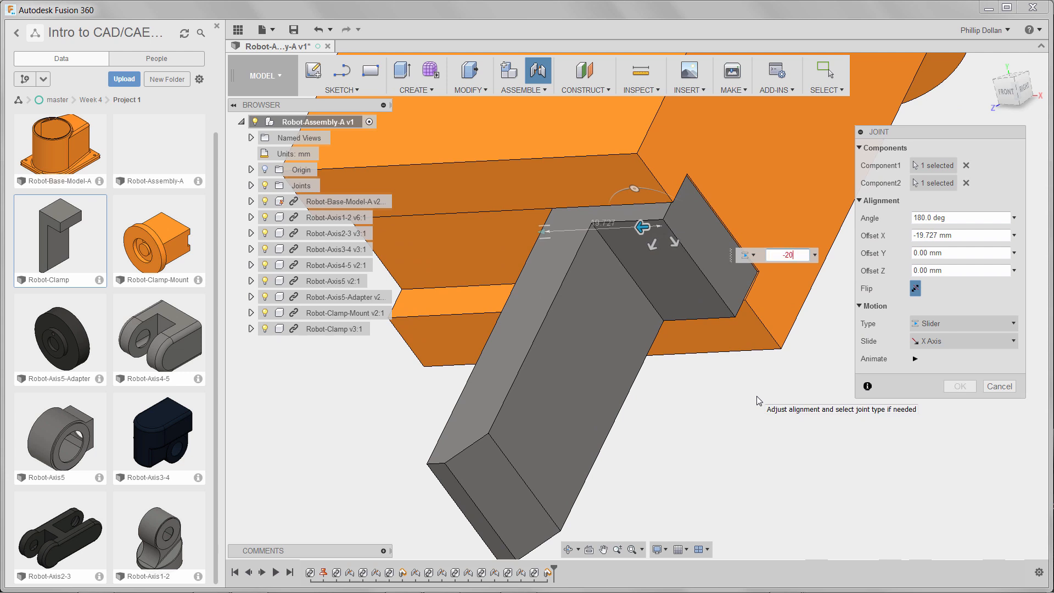
key(Return)
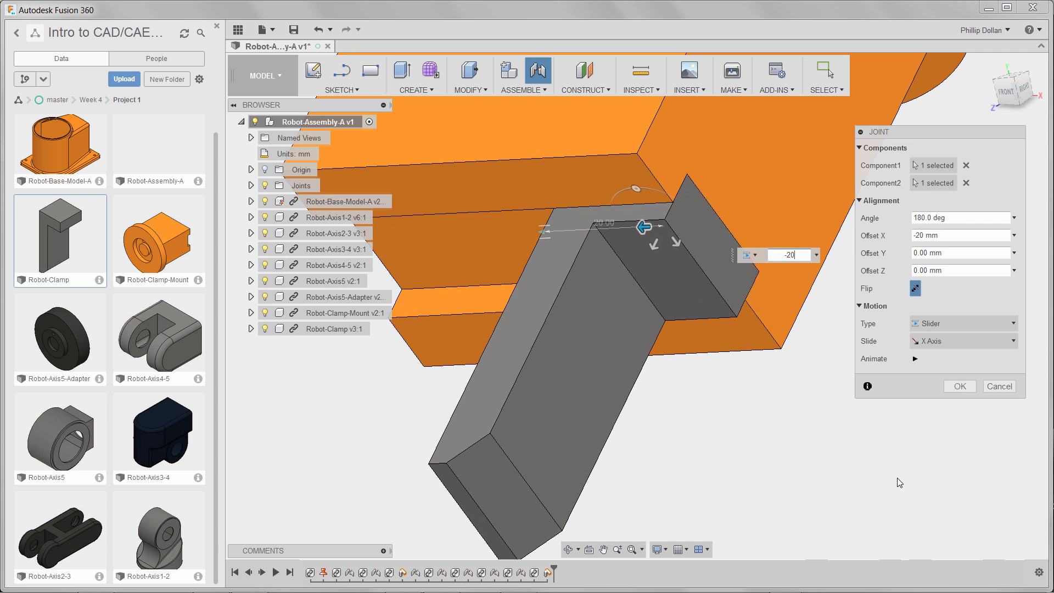
Finish the first clamp's Slider joint with its X offset of -20 mm
scroll(897, 483, down, 4)
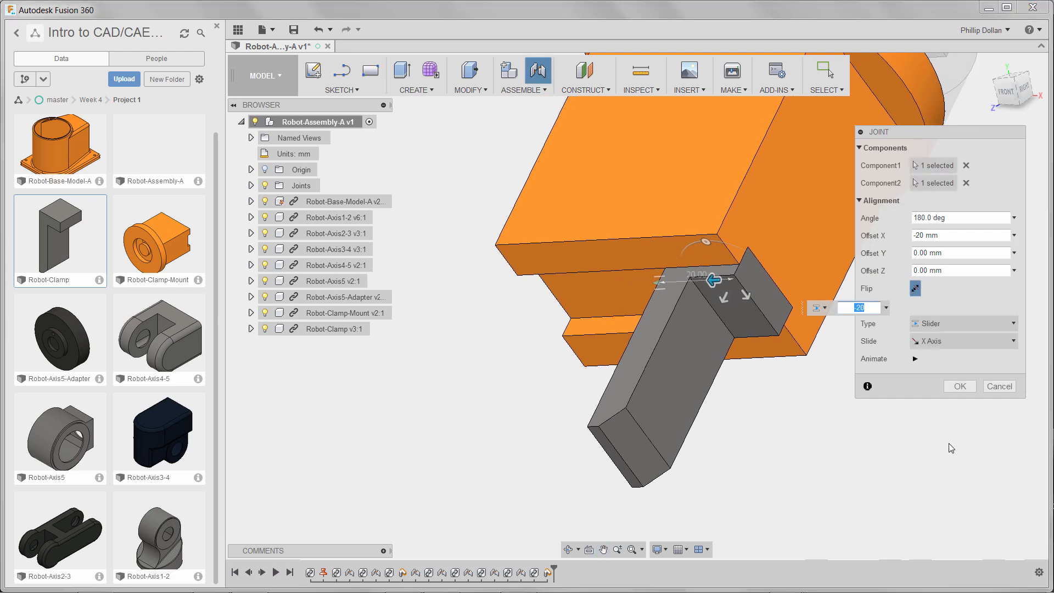
click(960, 386)
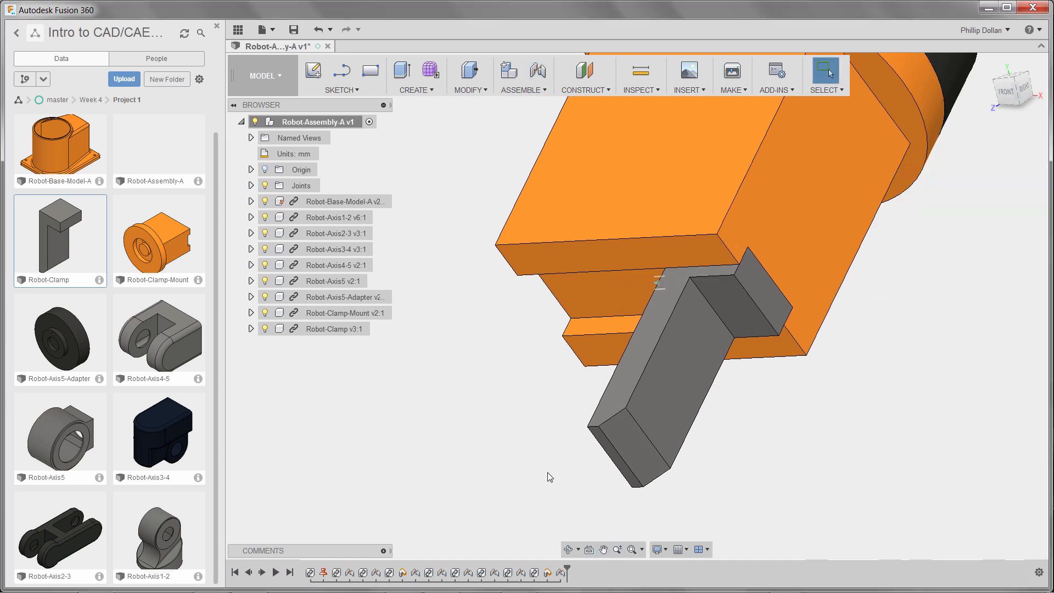
Insert a second Robot-Clamp, move it about -463 mm in X and 130 mm in Z, and rotate it -180 deg about Y
right_click(59, 245)
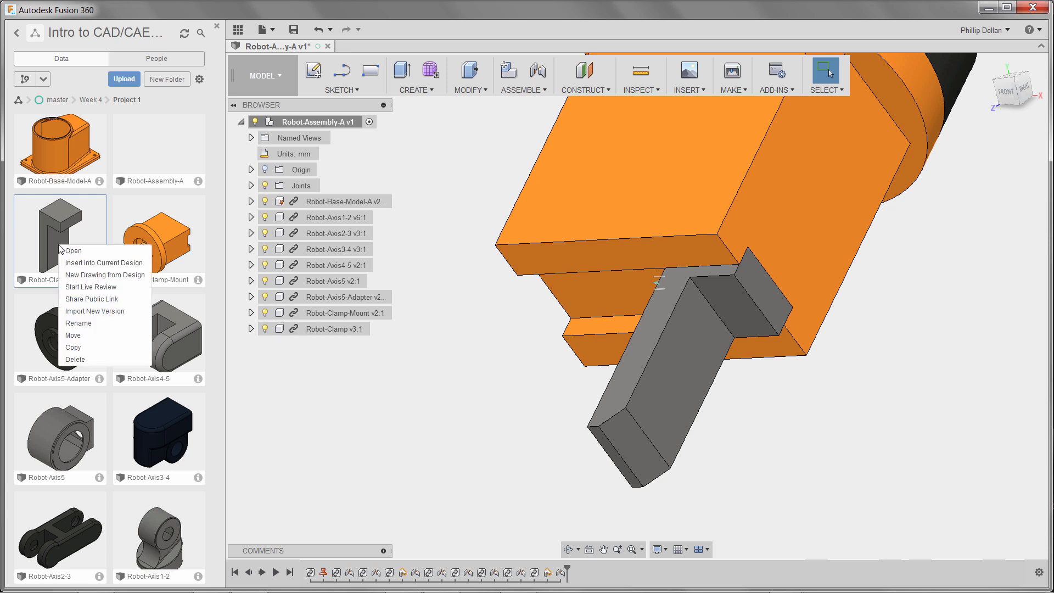
click(84, 263)
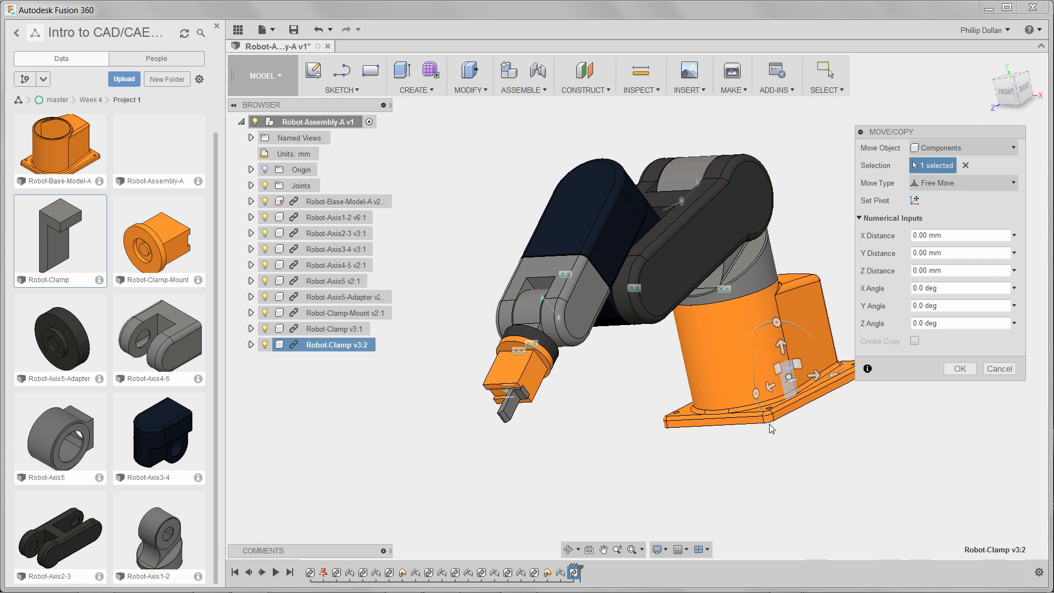
drag(791, 378, 468, 424)
scroll(468, 427, up, 5)
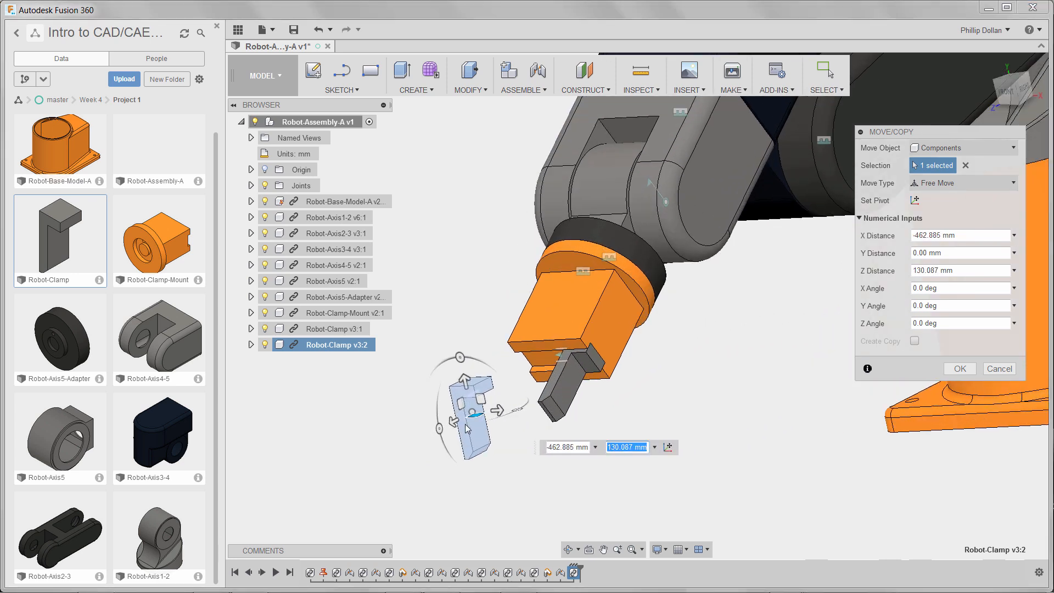
scroll(468, 426, up, 2)
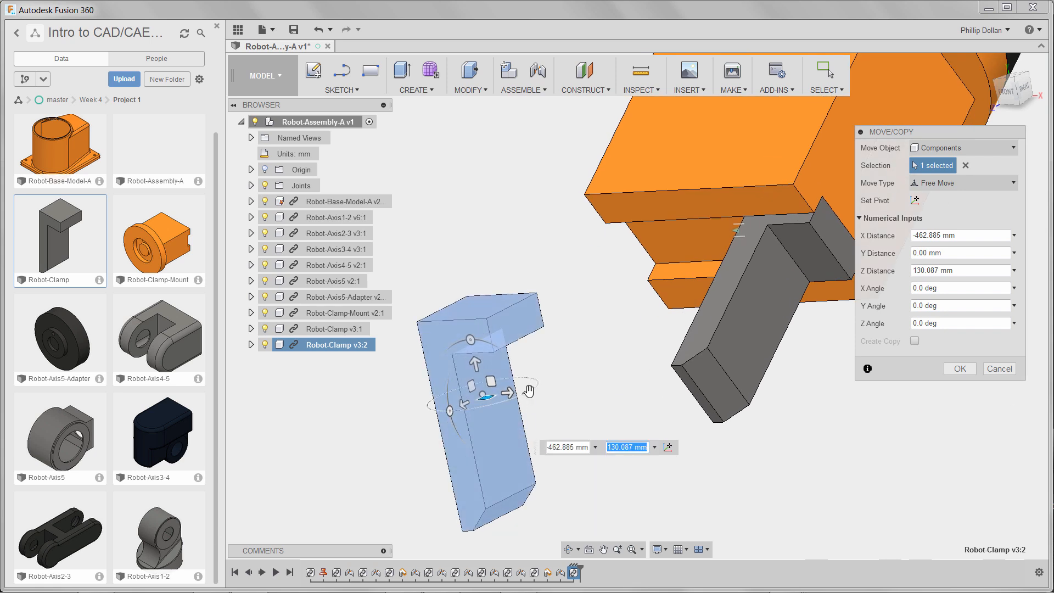
drag(529, 390, 461, 397)
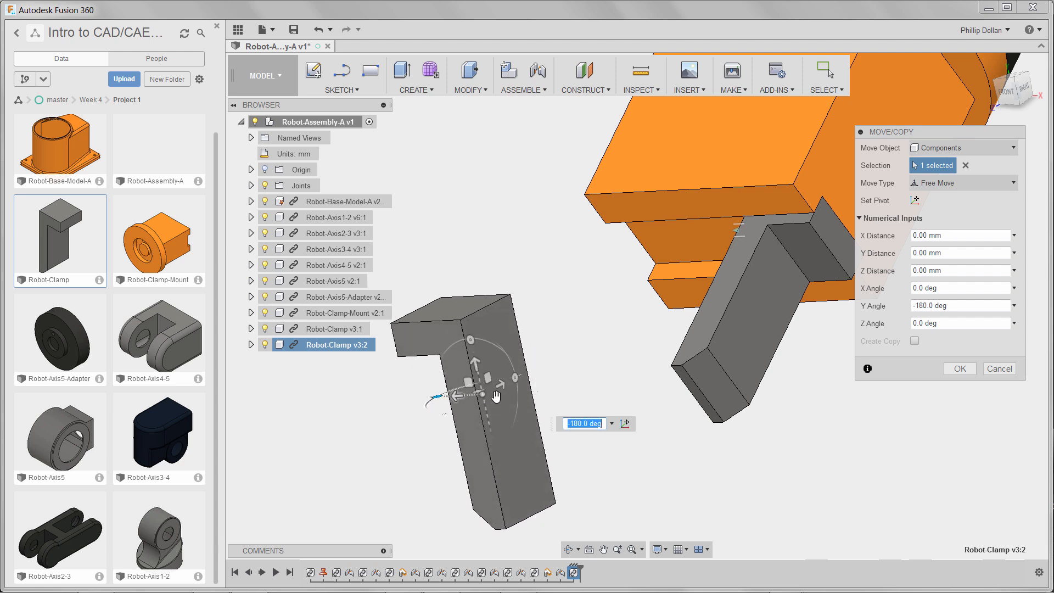
click(960, 369)
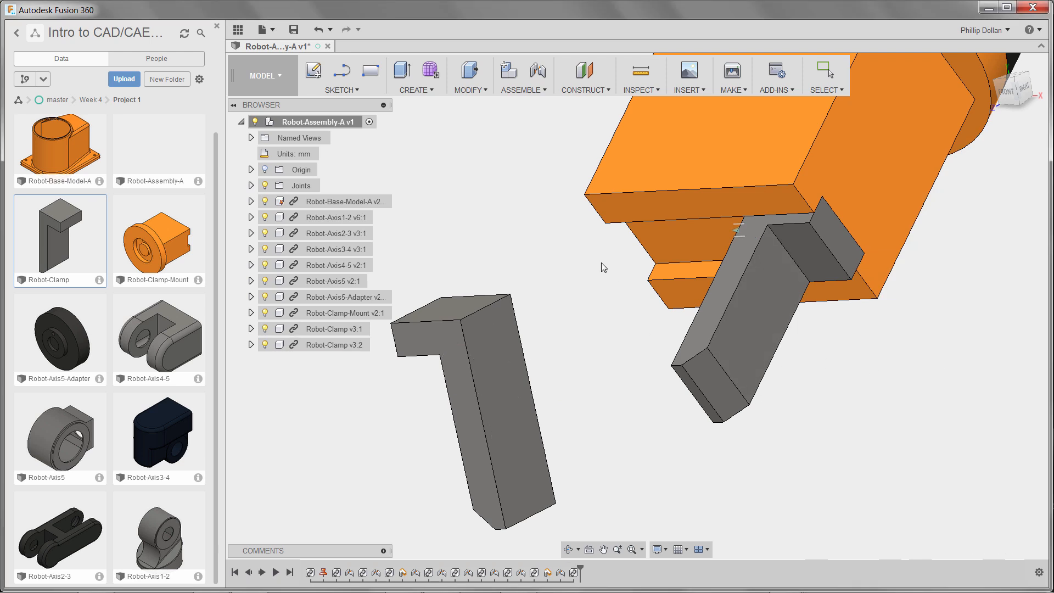
Set up a Slider joint from the end face of the second Robot-Clamp's hooked end to the centre of the recessed channel face on Robot-Clamp-Mount
click(543, 77)
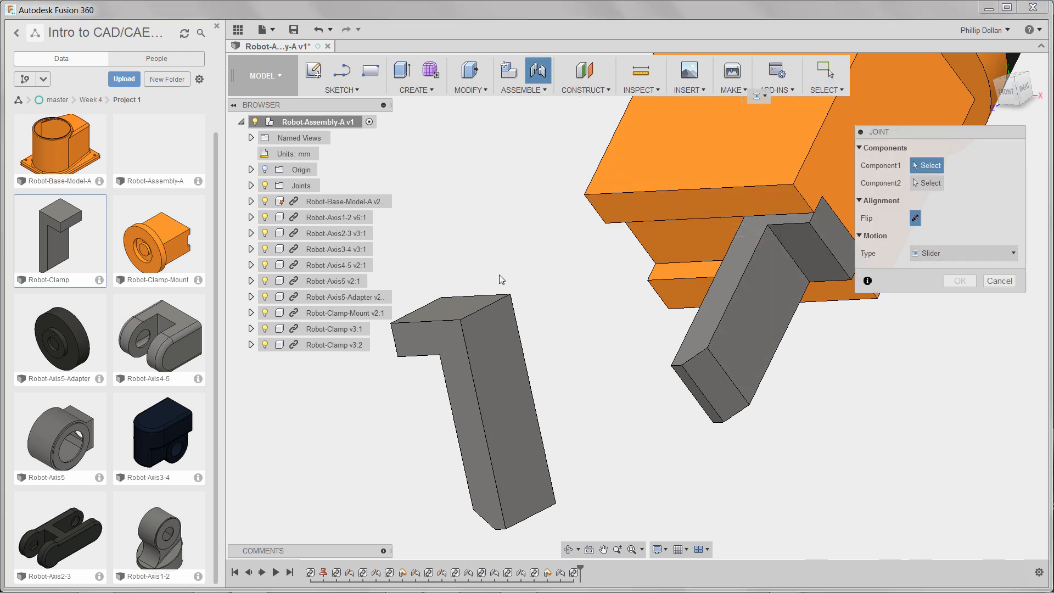
click(459, 311)
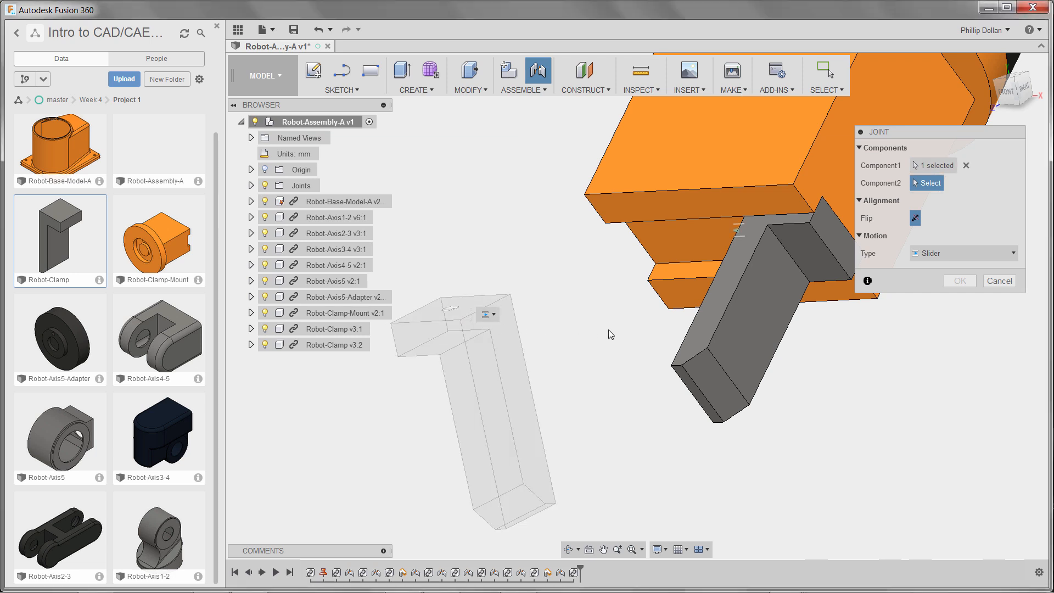
click(734, 235)
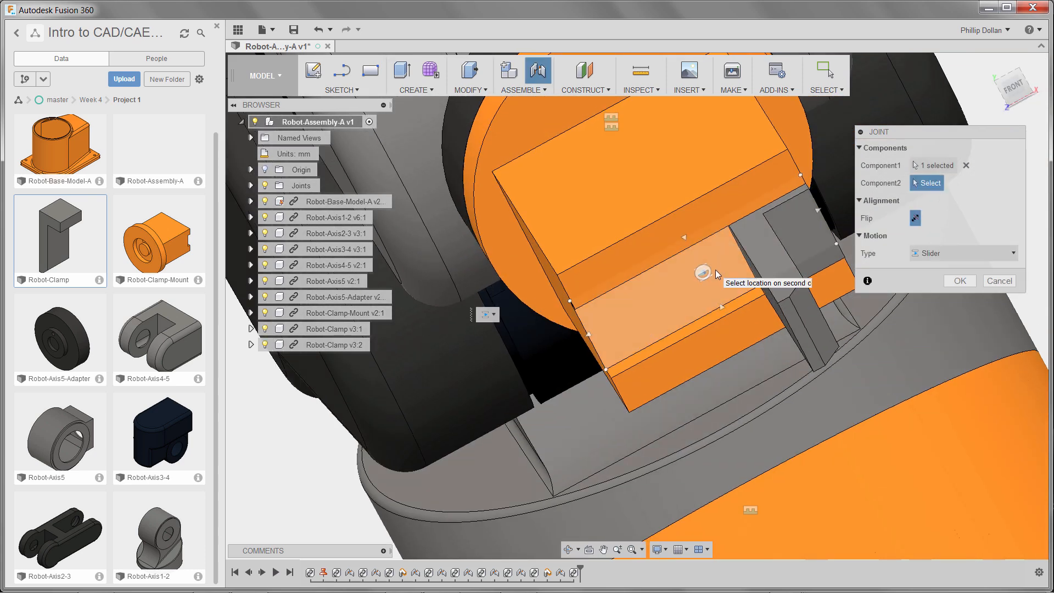
click(714, 271)
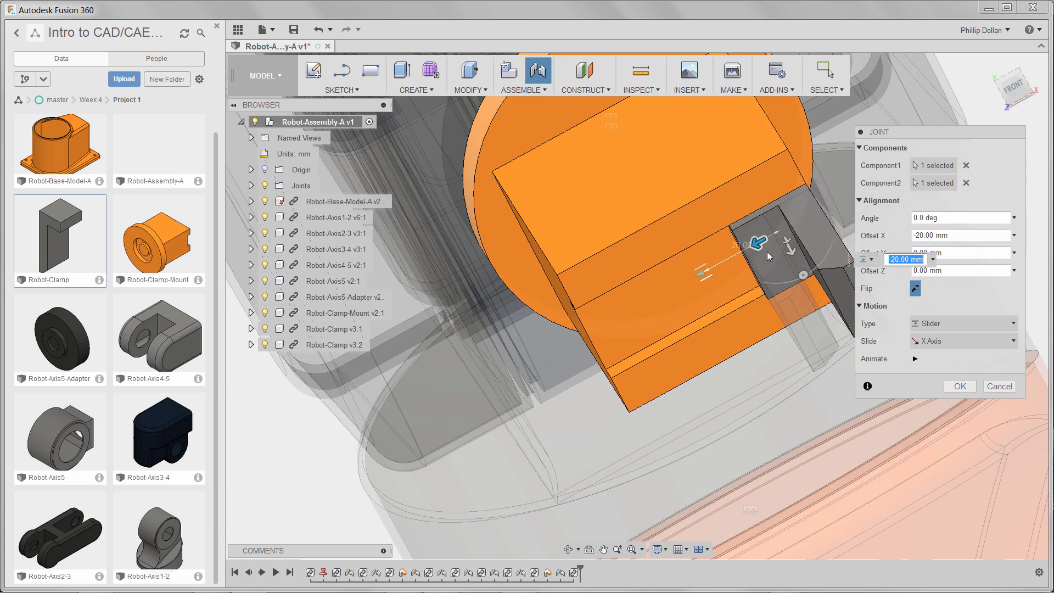
Slide the second clamp to the opposite side of the channel with an X offset of 20 mm and complete the joint
drag(758, 243, 599, 315)
drag(955, 236, 902, 241)
text(20)
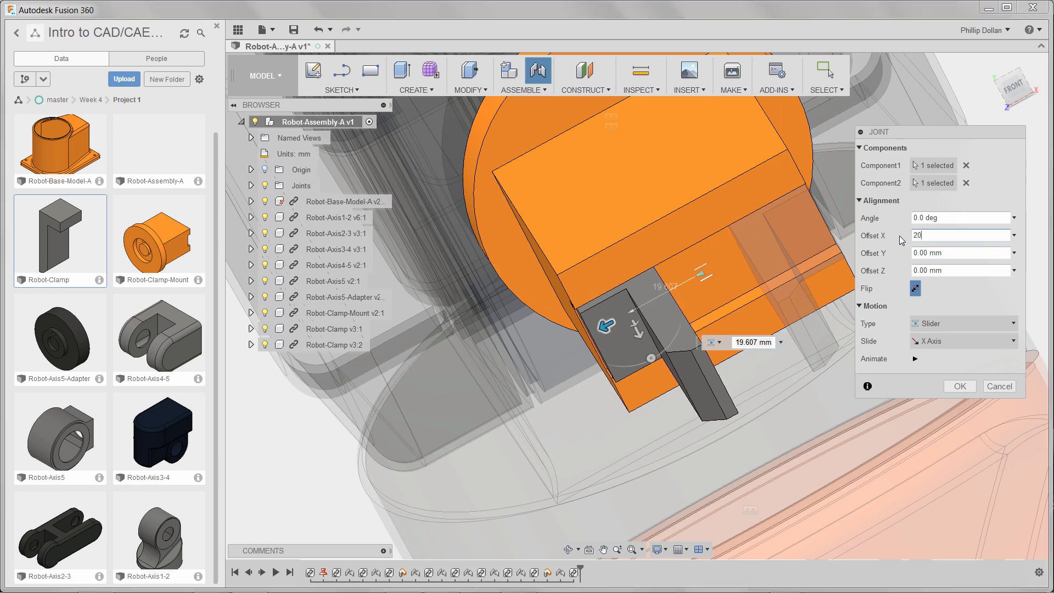
click(966, 387)
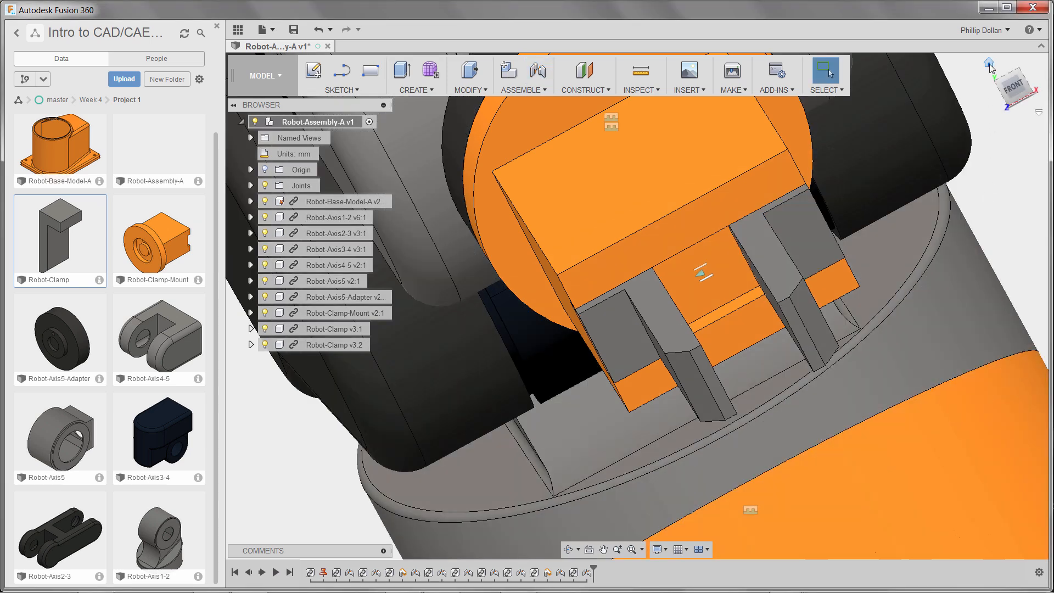
Change the joint between Robot-Axis5 and Robot-Axis5-Adapter from Rigid to Revolute, rotating about the Z Axis
click(989, 64)
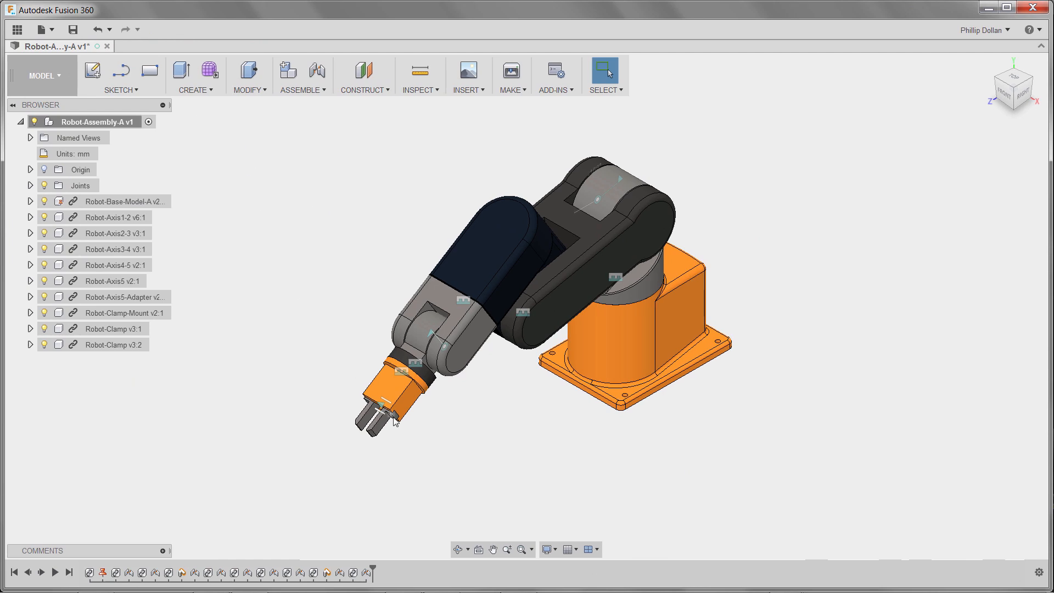
scroll(417, 412, up, 6)
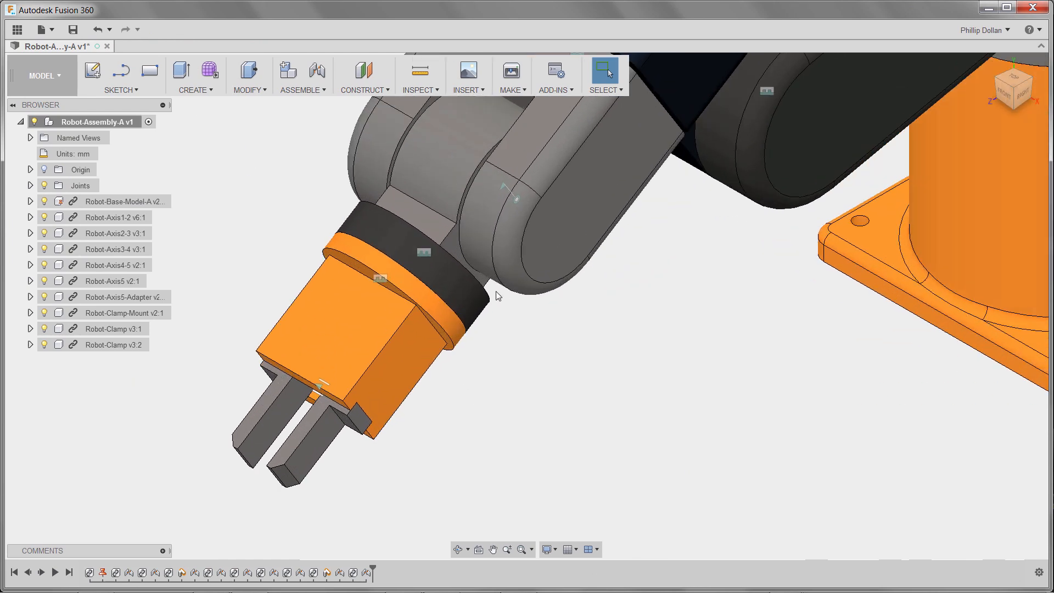
click(426, 254)
right_click(427, 257)
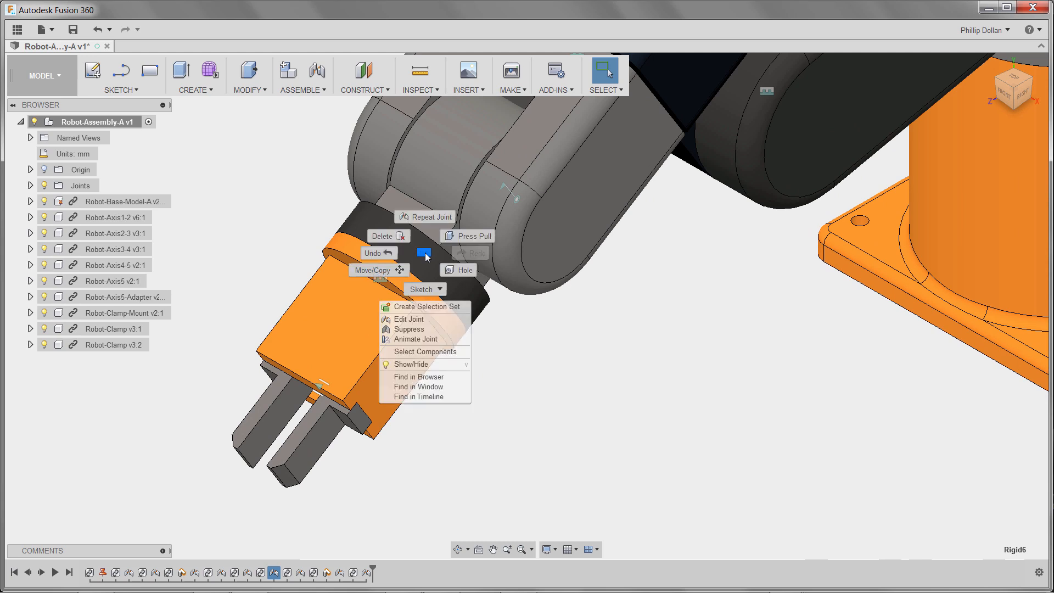
click(420, 320)
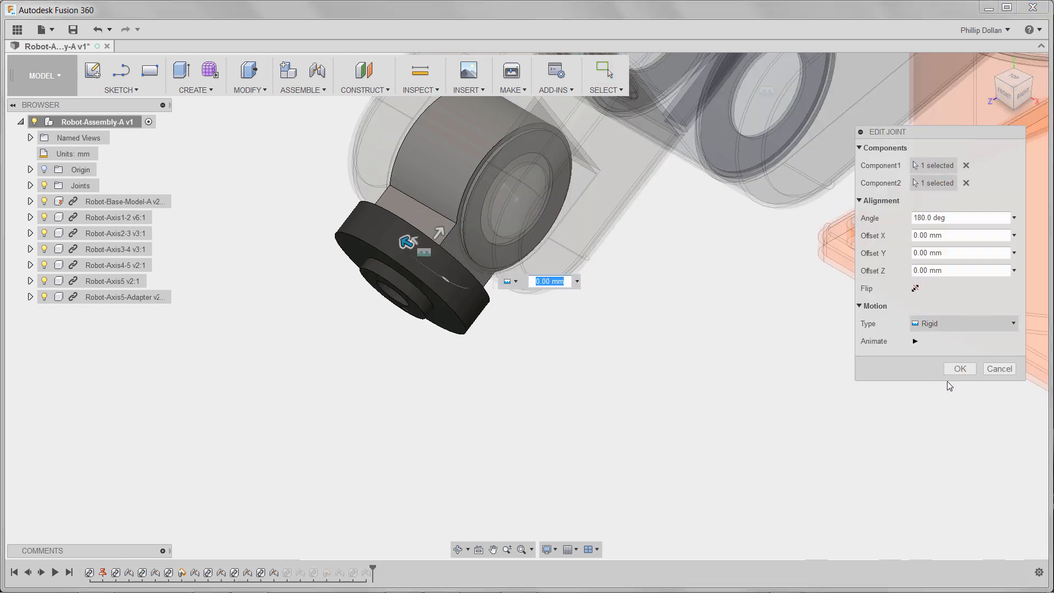
click(1012, 324)
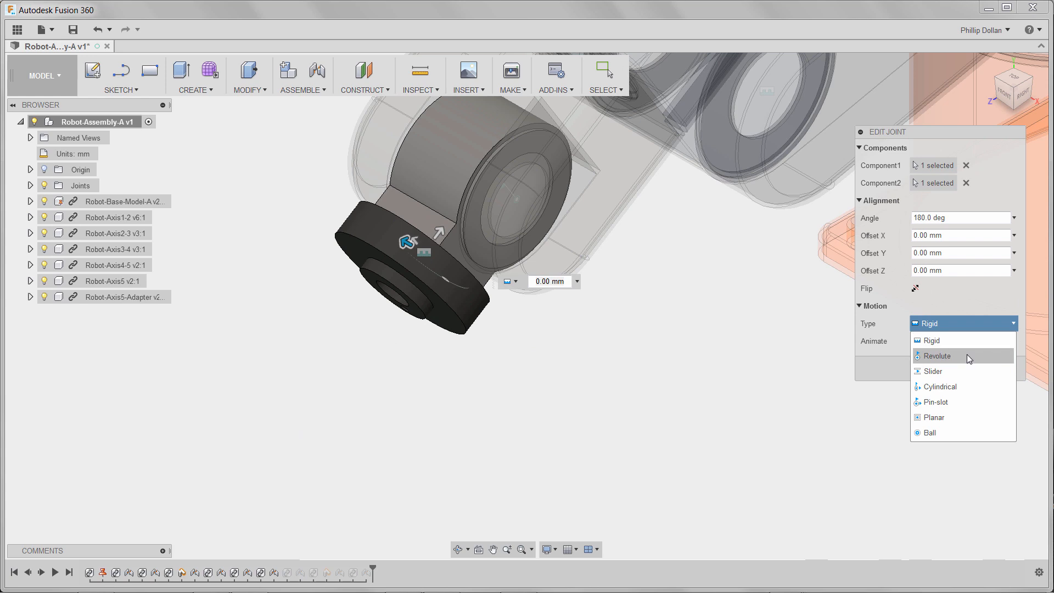
click(968, 353)
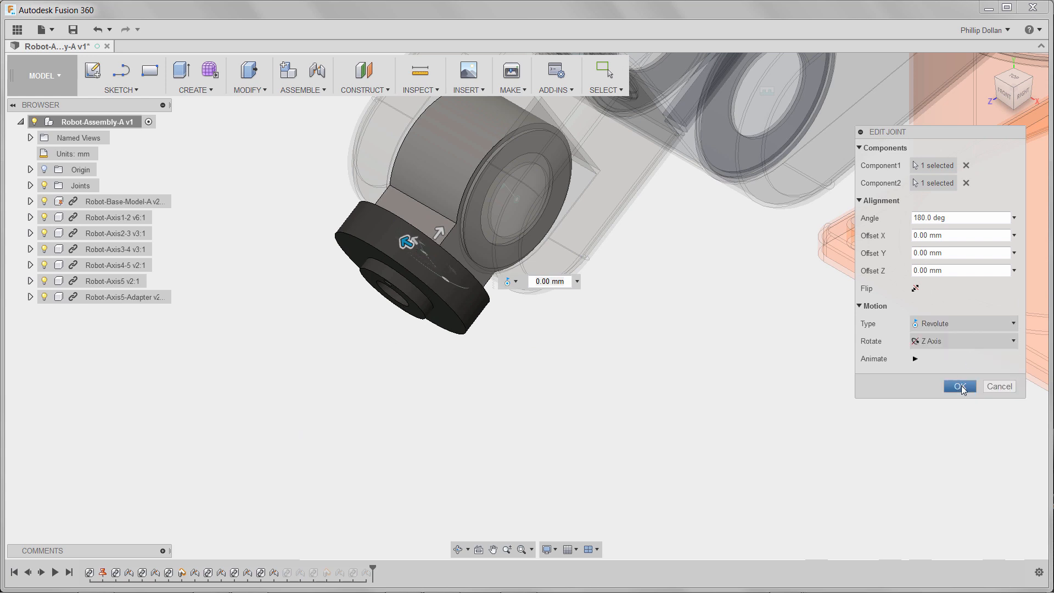
click(960, 386)
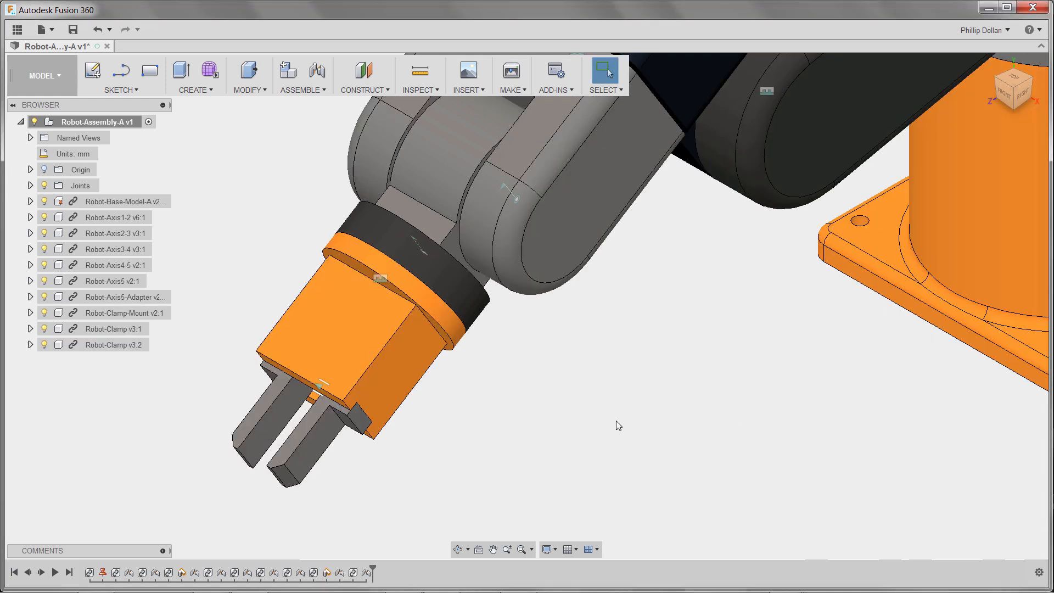
Test the adapter's rotation by moving it slightly and animating its revolute joint with Robot-Axis5
middle_drag(616, 420, 694, 407)
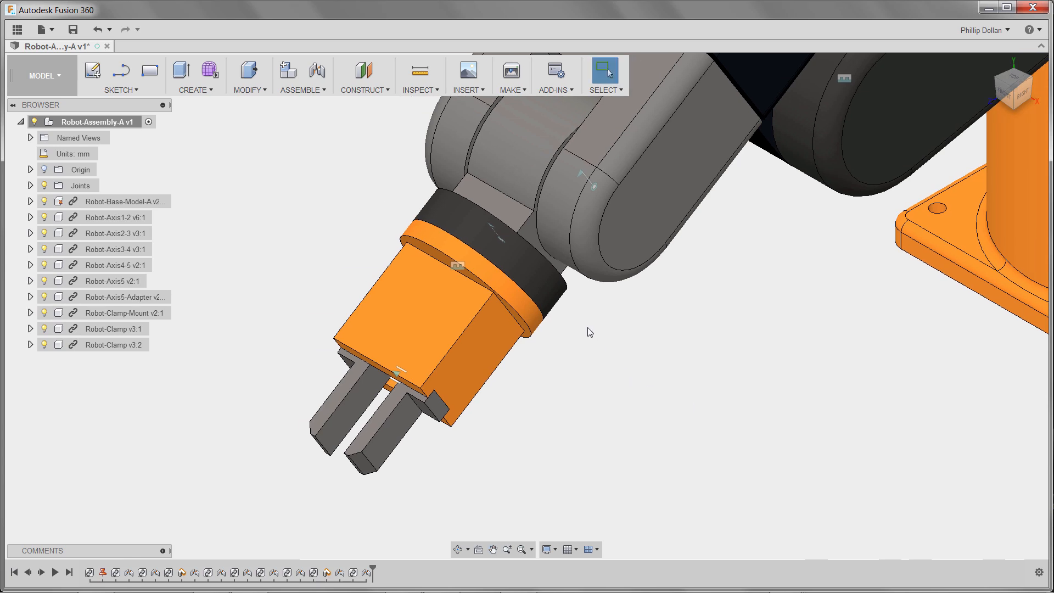
mouse_move(543, 291)
mouse_down()
mouse_move(536, 282)
mouse_move(556, 305)
mouse_up()
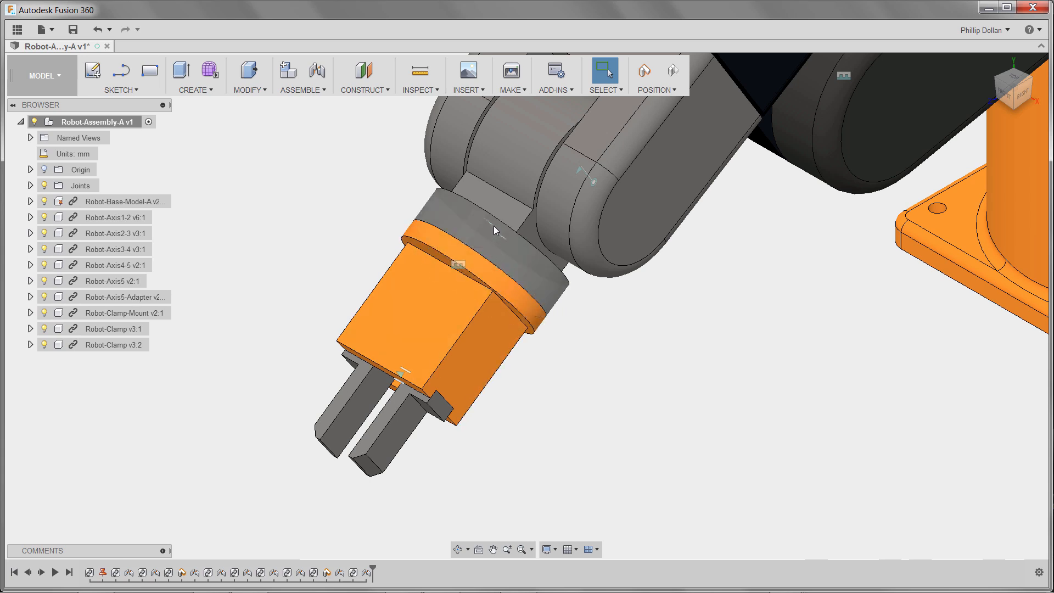
scroll(494, 229, up, 3)
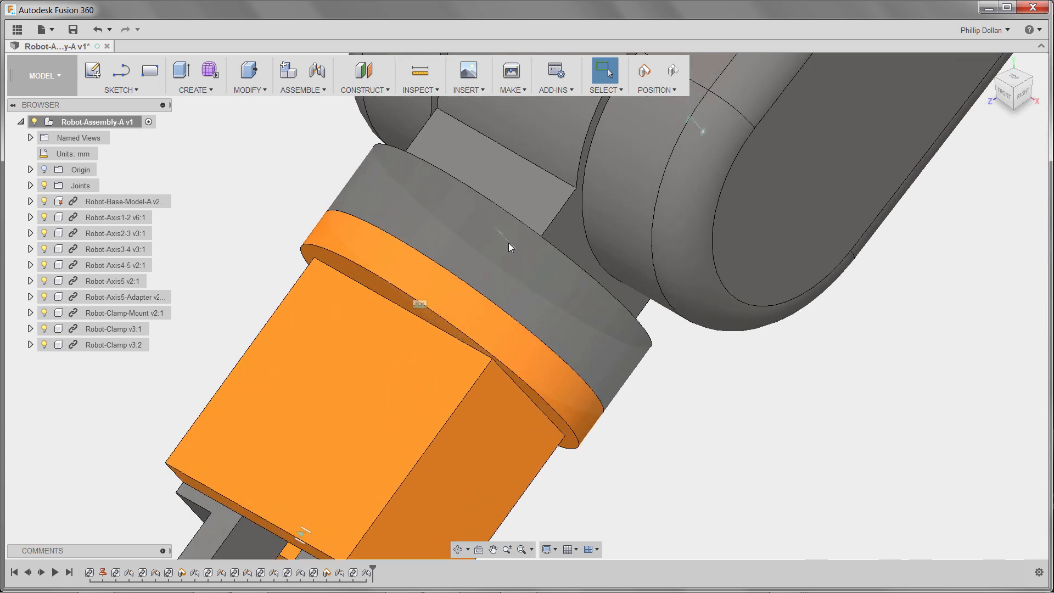
click(508, 242)
right_click(508, 244)
click(510, 357)
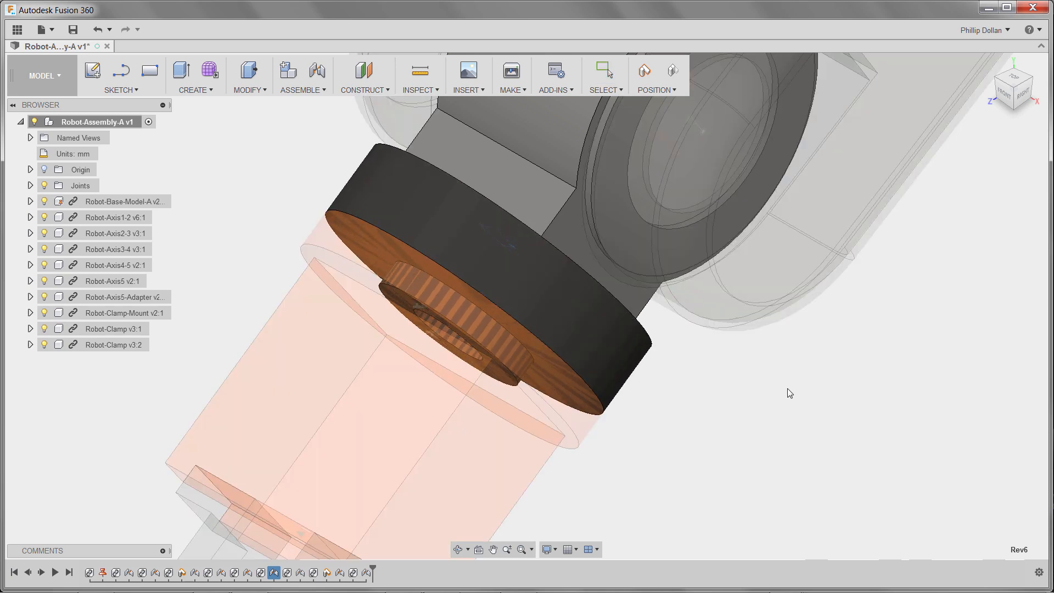
key(Escape)
Animate the second clamp's slider joint to check its travel along the channel in Robot-Clamp-Mount
scroll(789, 391, down, 6)
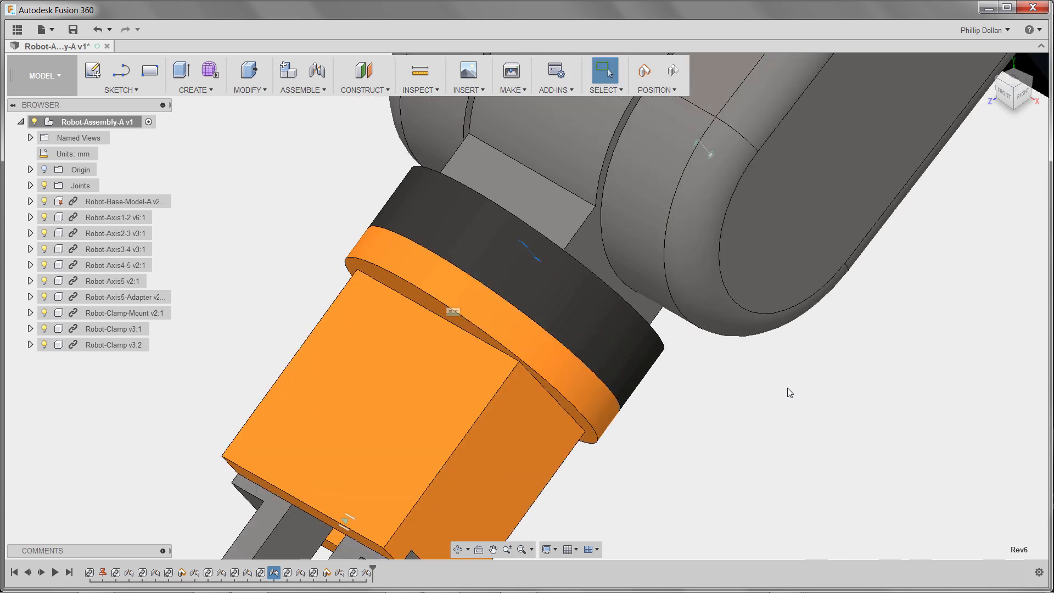
middle_drag(789, 391, 743, 297)
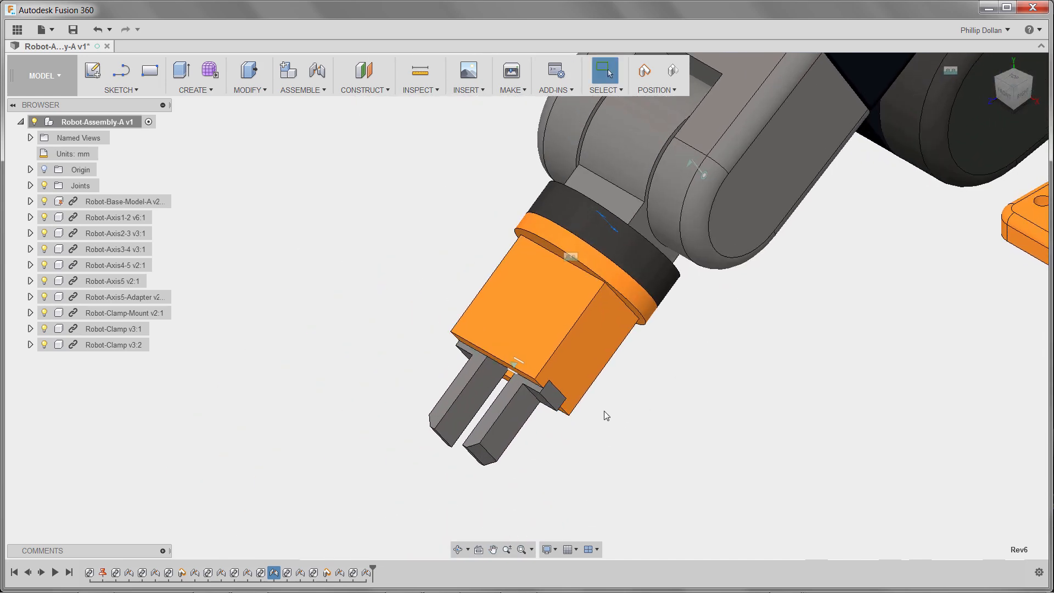
scroll(609, 413, up, 4)
shift+middle_drag(610, 412, 654, 340)
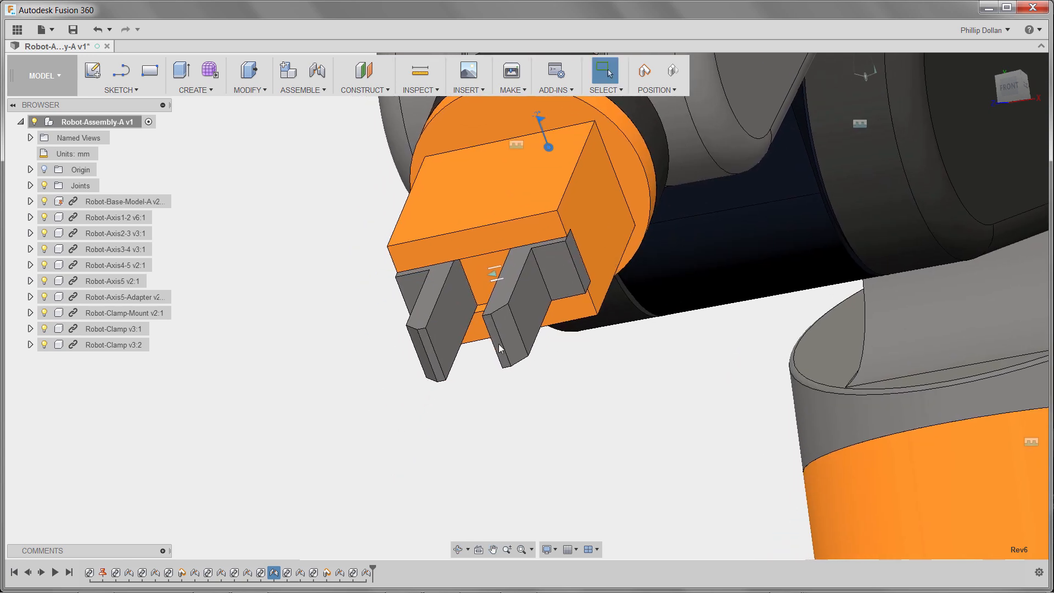
scroll(500, 349, up, 4)
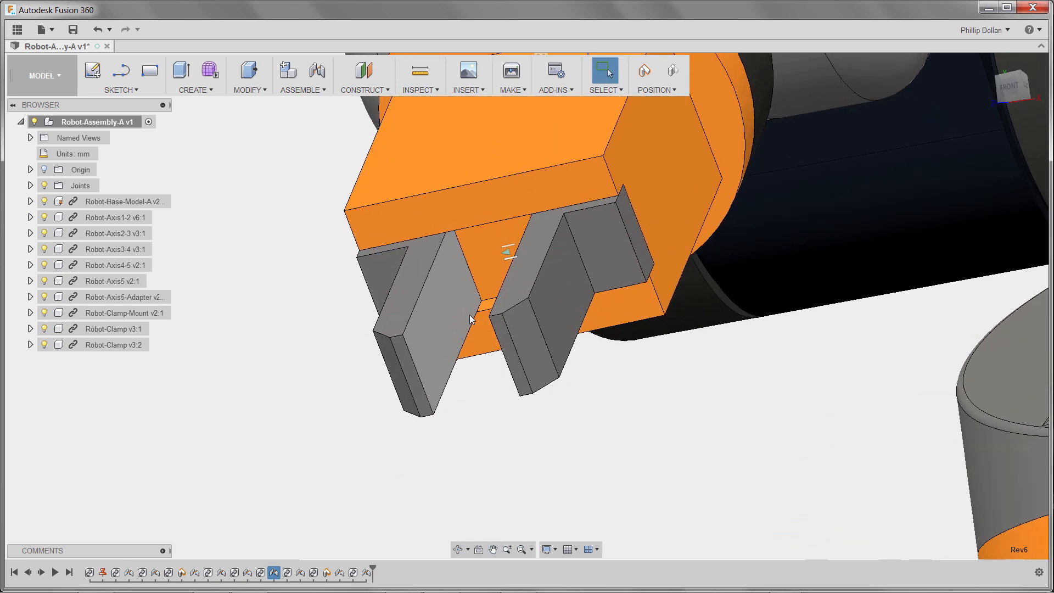
click(508, 255)
right_click(508, 256)
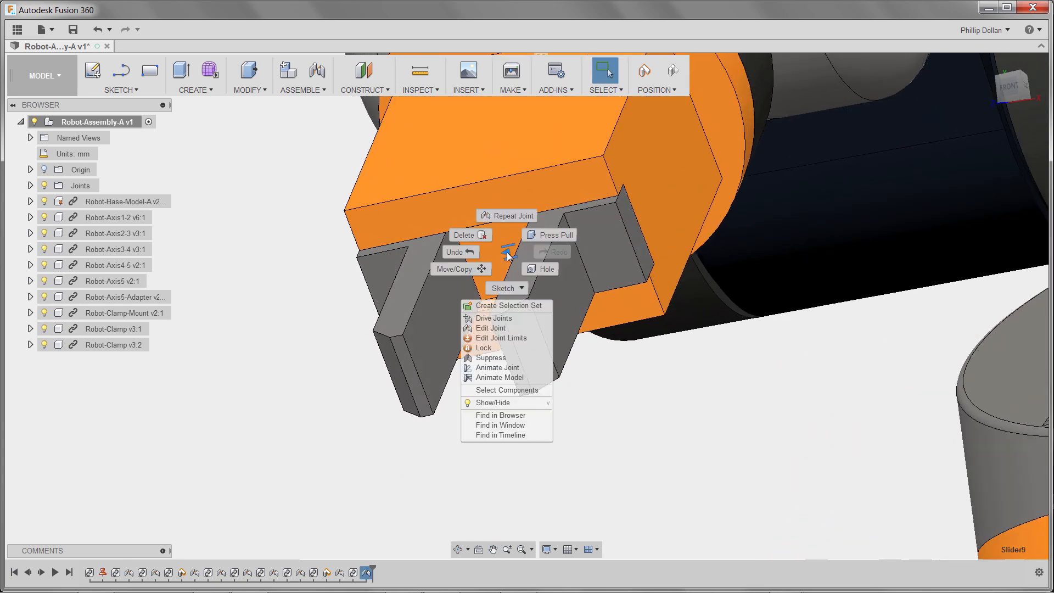
click(497, 367)
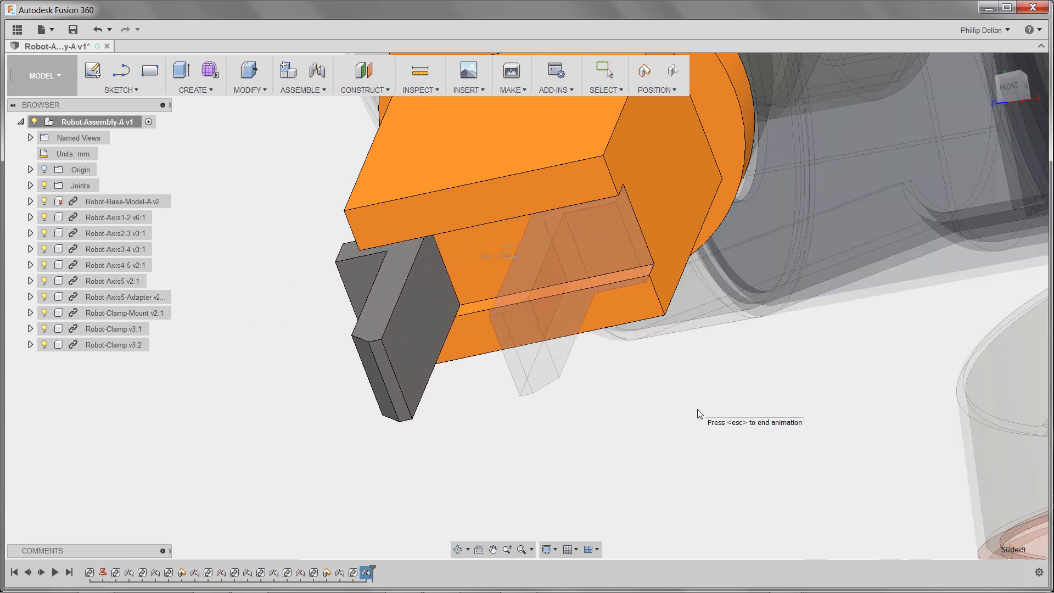
key(Escape)
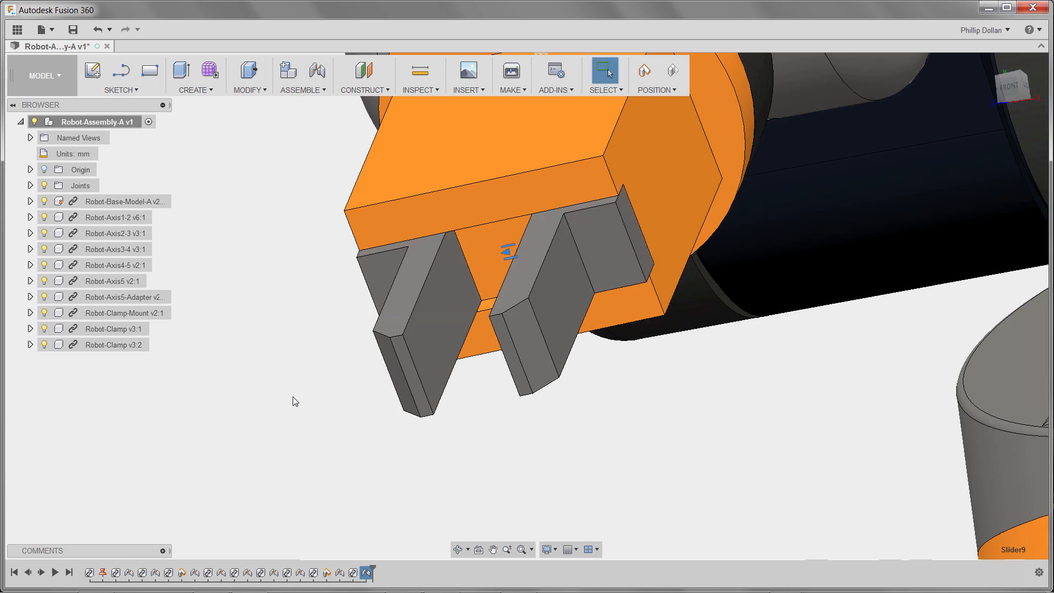
Limit the Slider8 joint's slide motion to a minimum of 0 mm, maximum of 10 mm and rest at 0 mm, previewing the movement
click(30, 186)
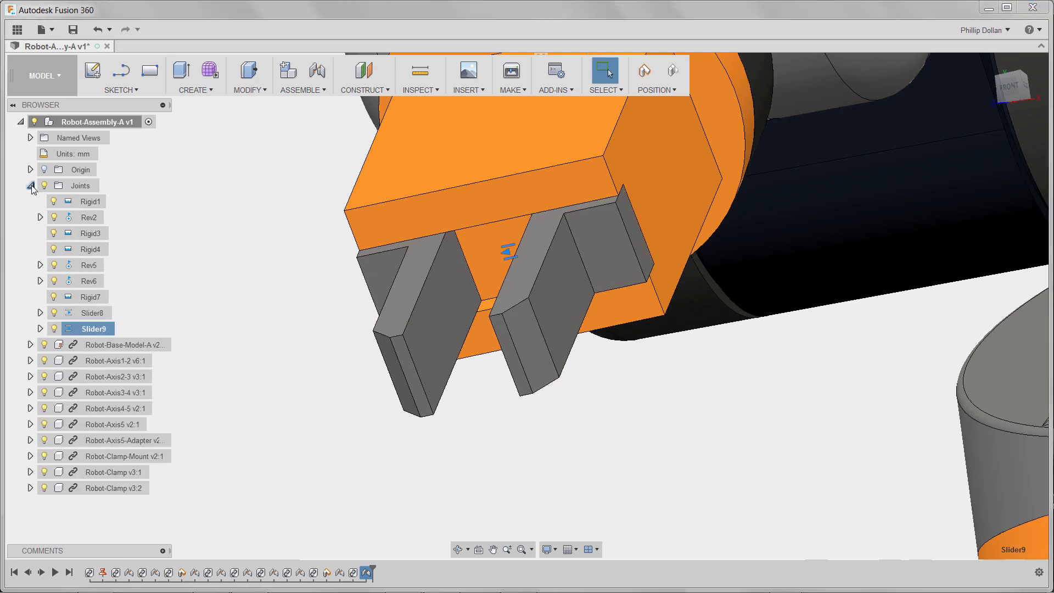
click(189, 328)
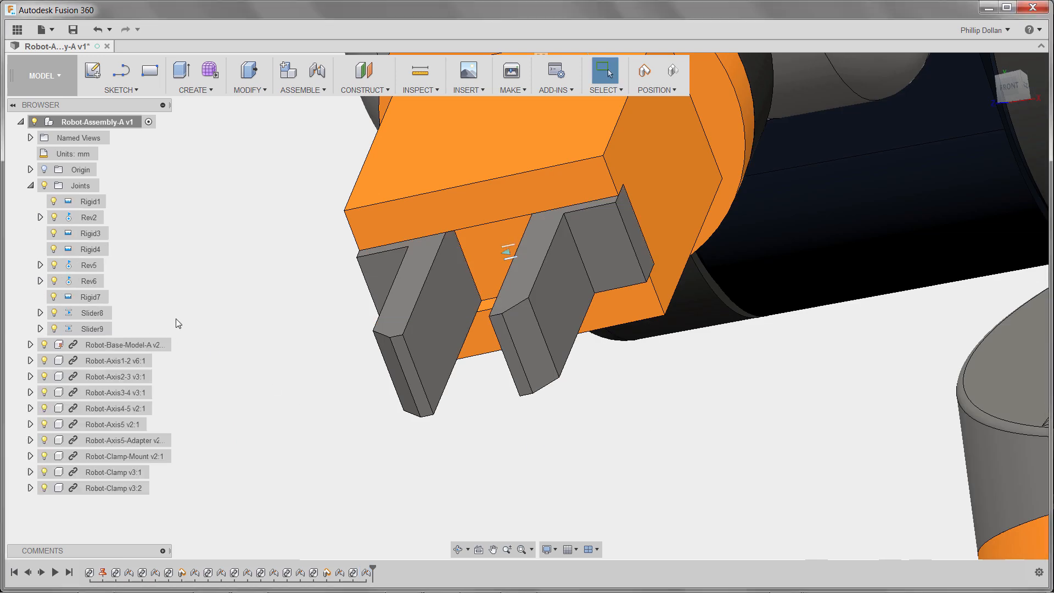
click(119, 314)
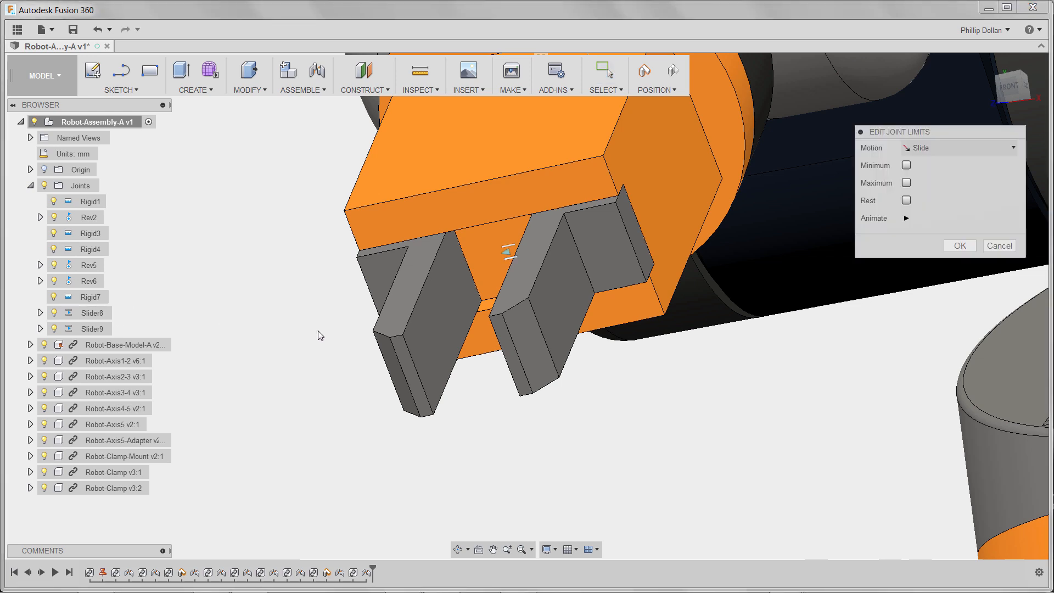
click(907, 166)
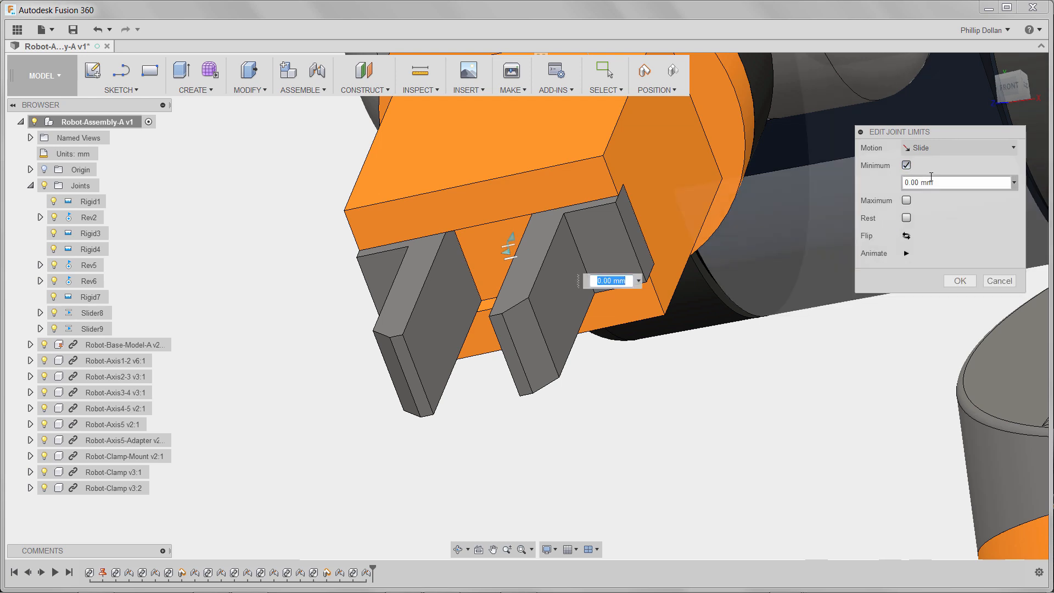
click(906, 201)
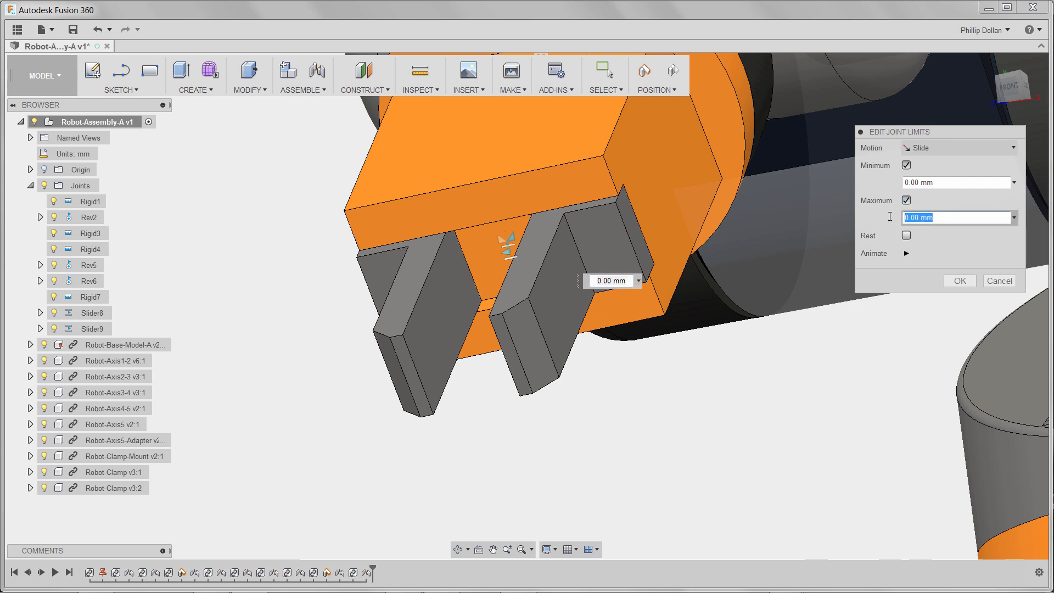
text(10)
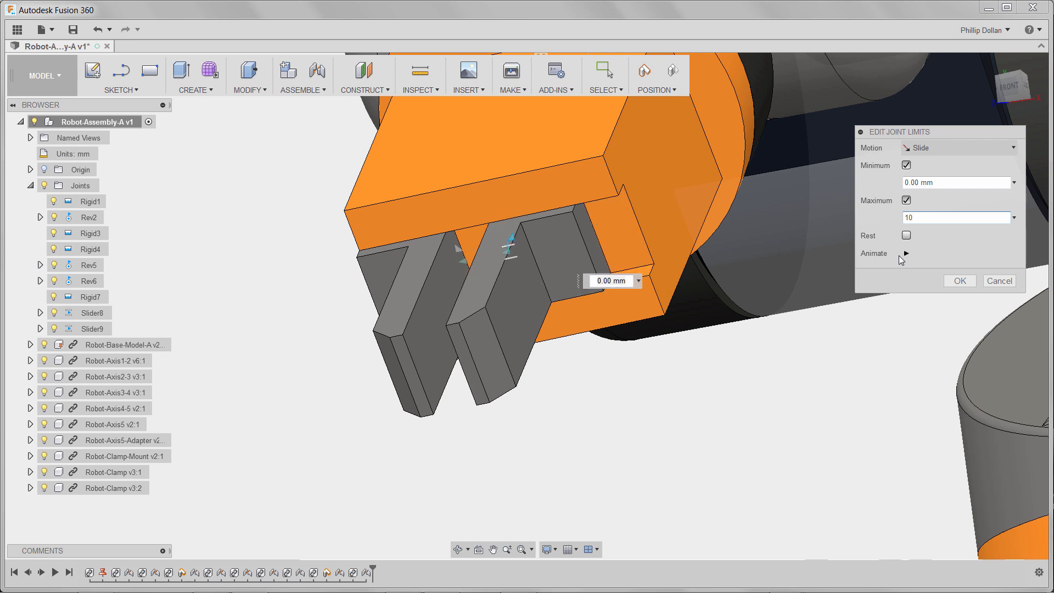
click(907, 235)
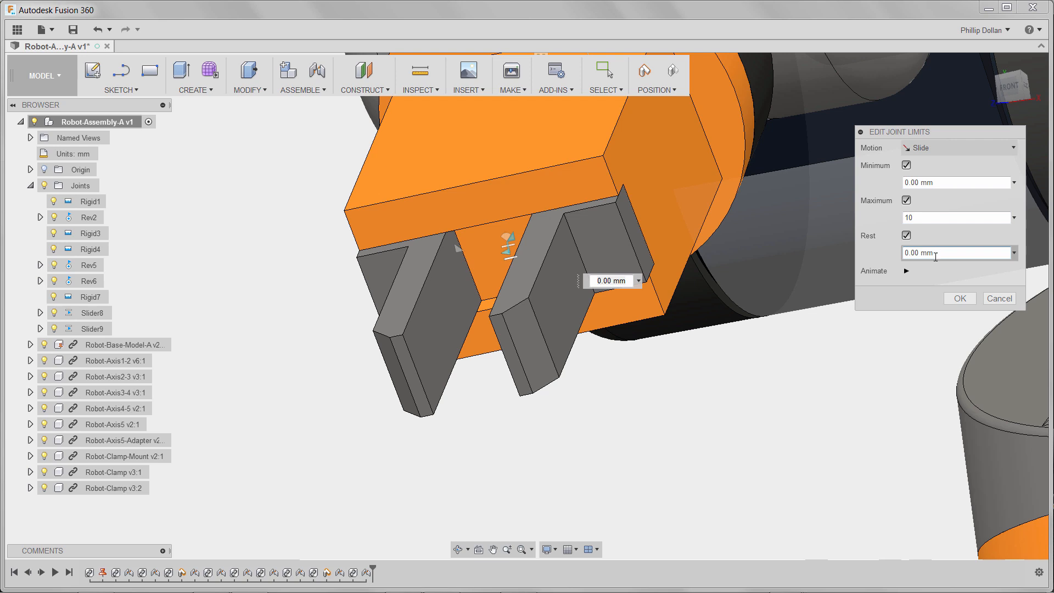
click(906, 271)
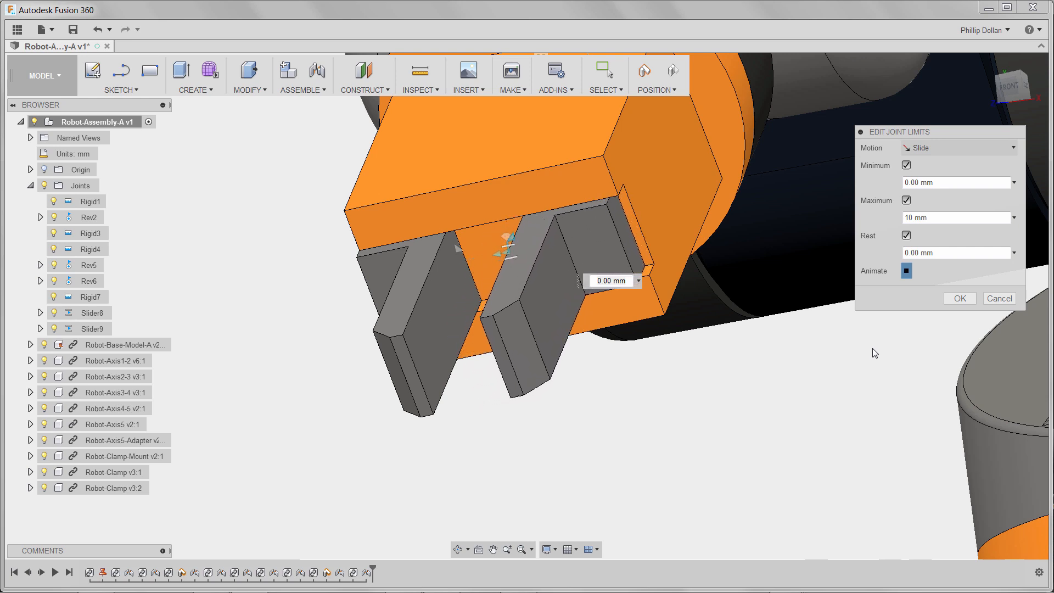
click(960, 298)
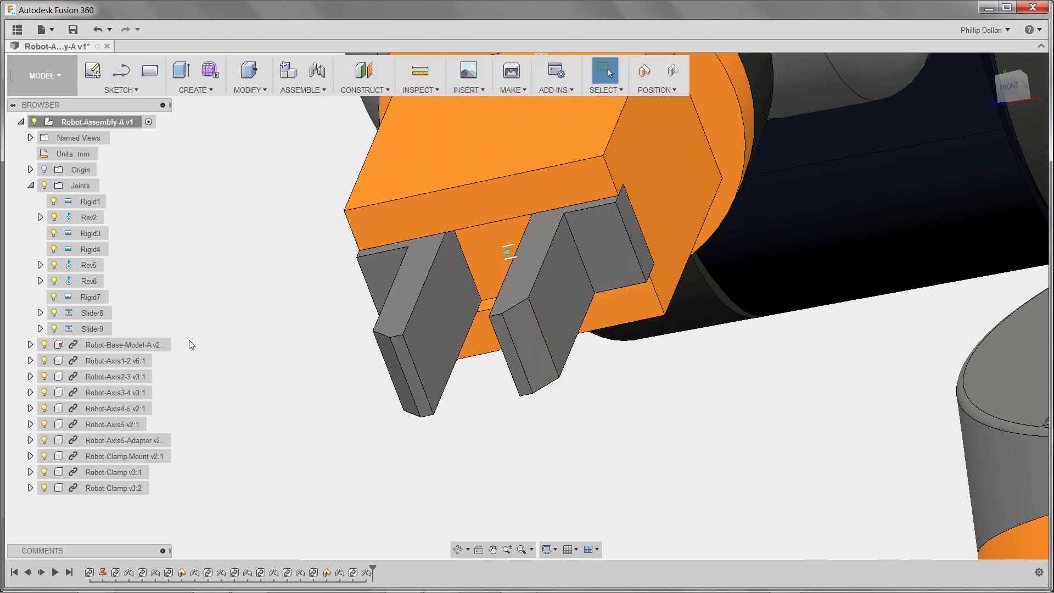
Limit the Slider9 joint's slide motion to a minimum of -10 mm, maximum of 0 mm and rest at 0 mm, previewing the movement
click(119, 329)
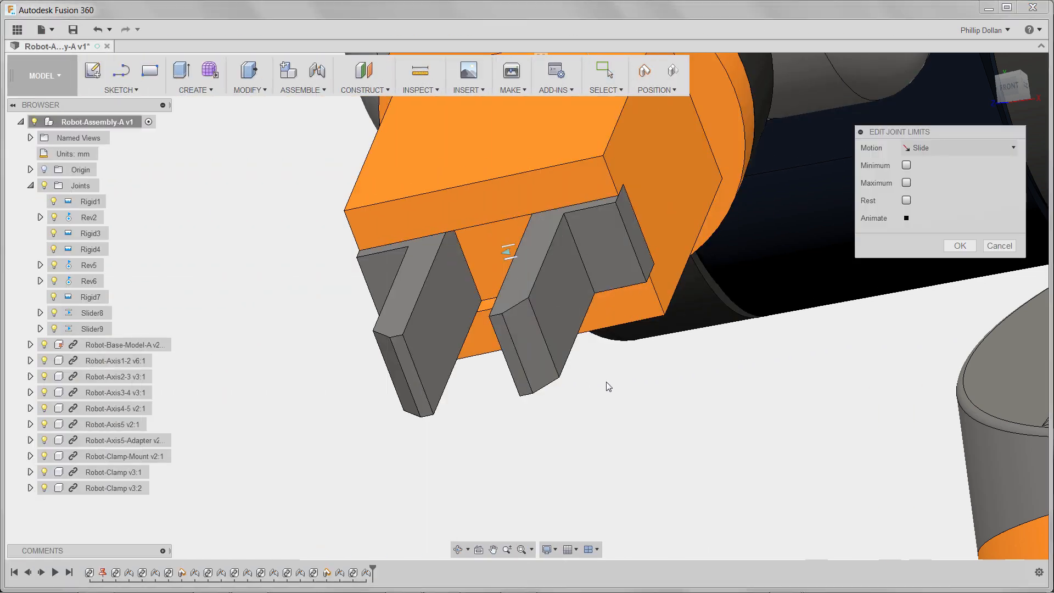
click(907, 166)
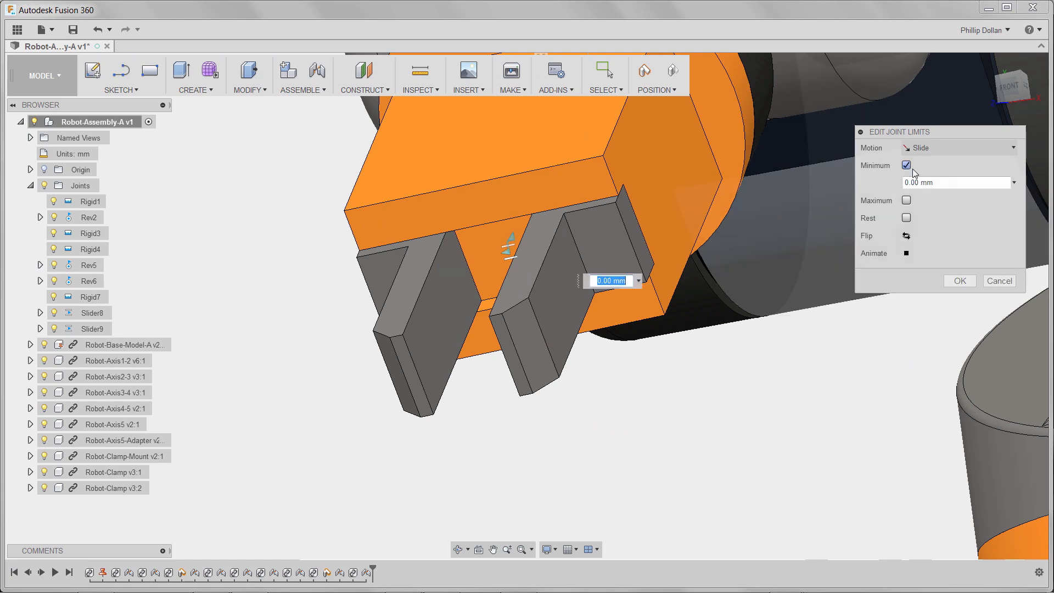
click(907, 200)
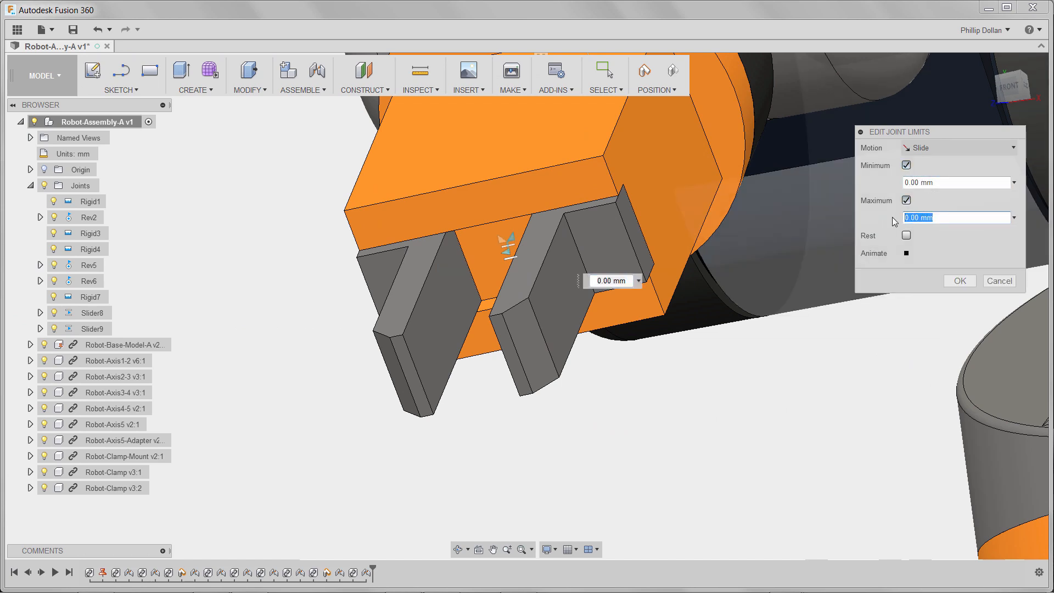
text(-10)
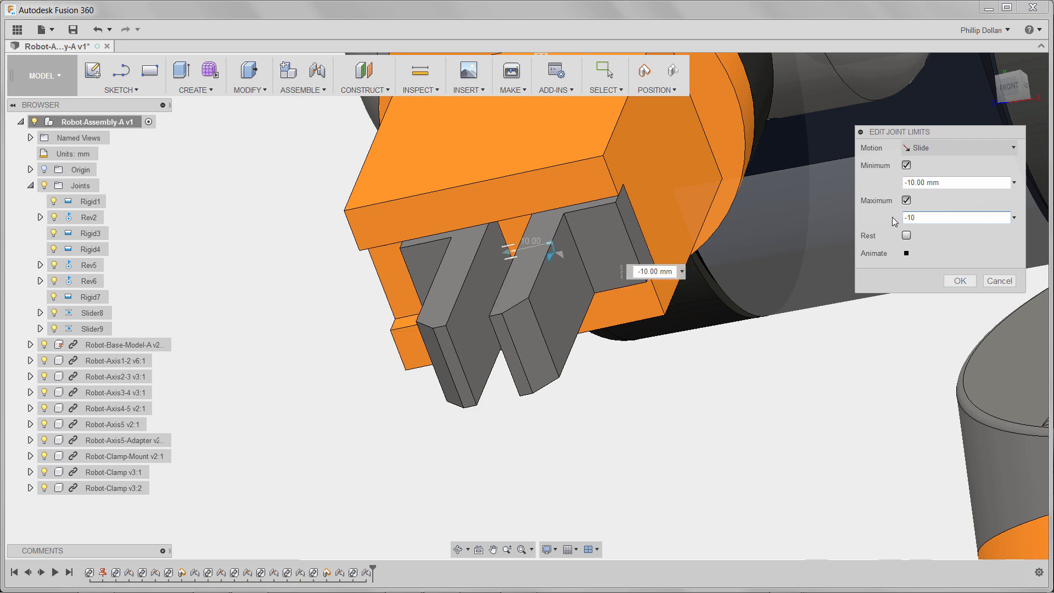
click(907, 236)
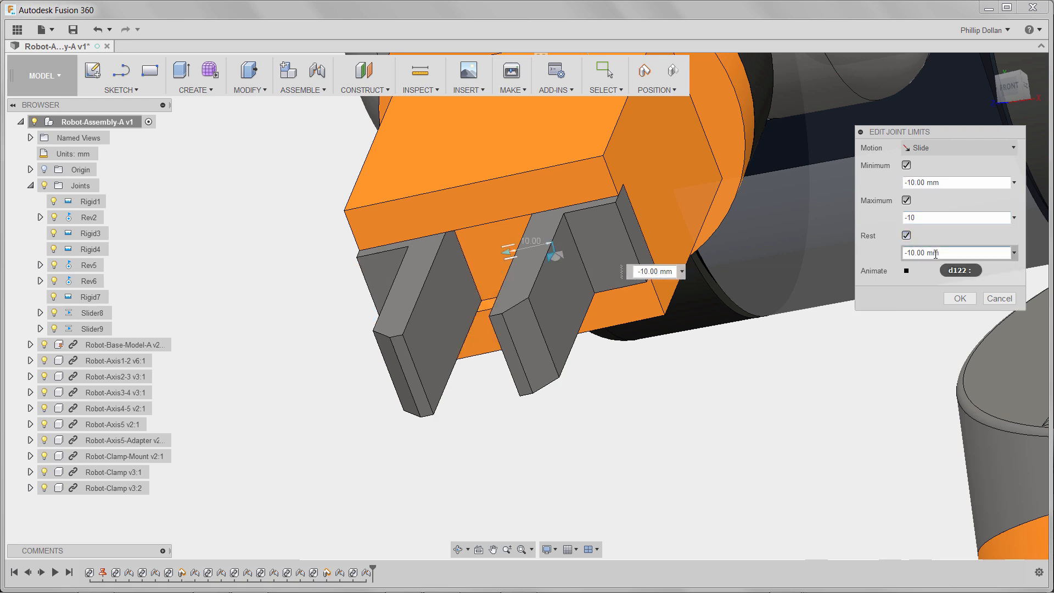
text(0)
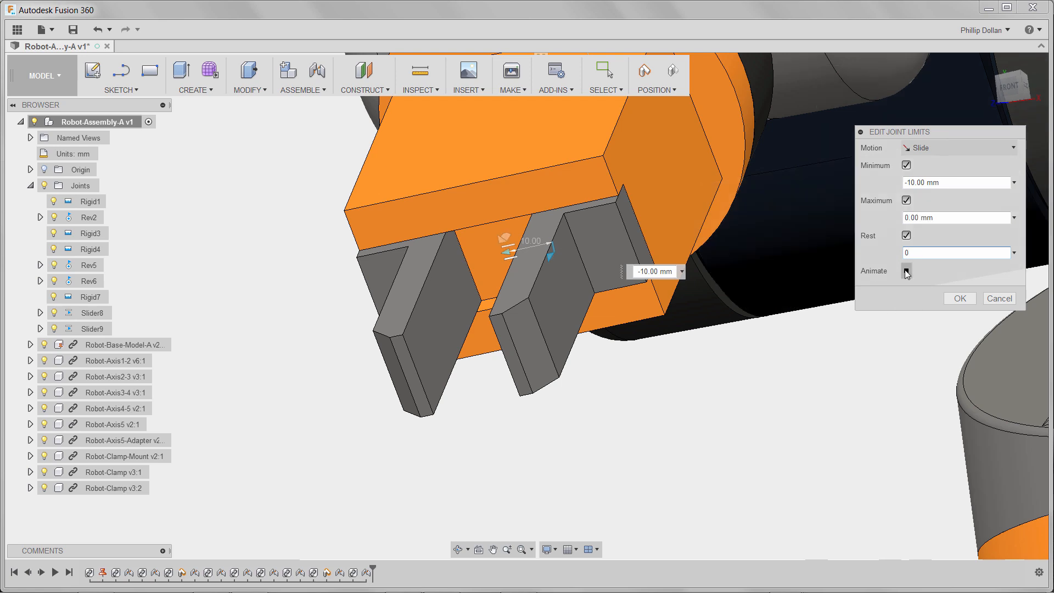
click(907, 271)
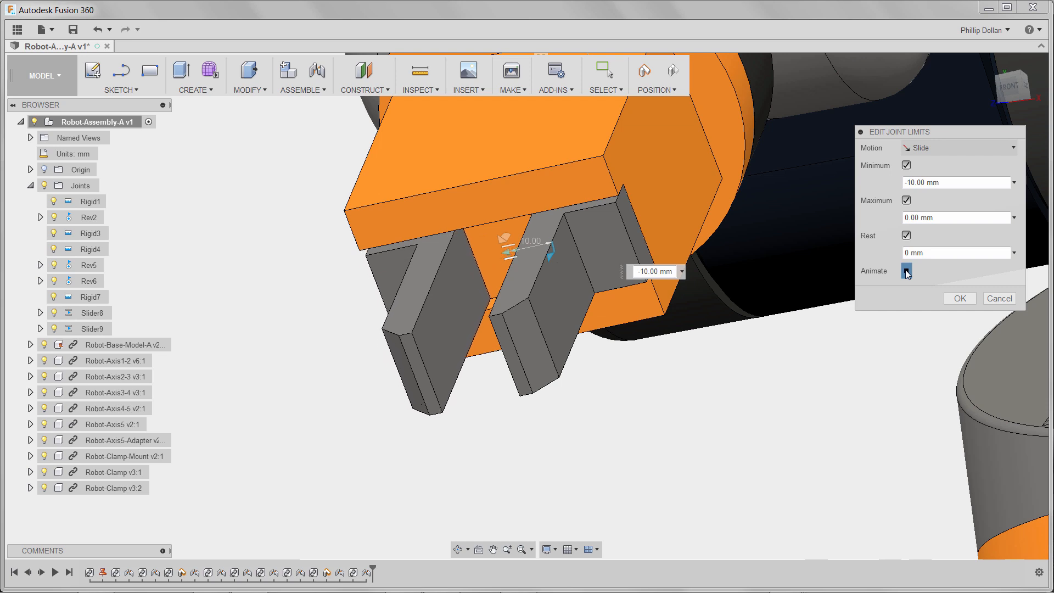
click(961, 299)
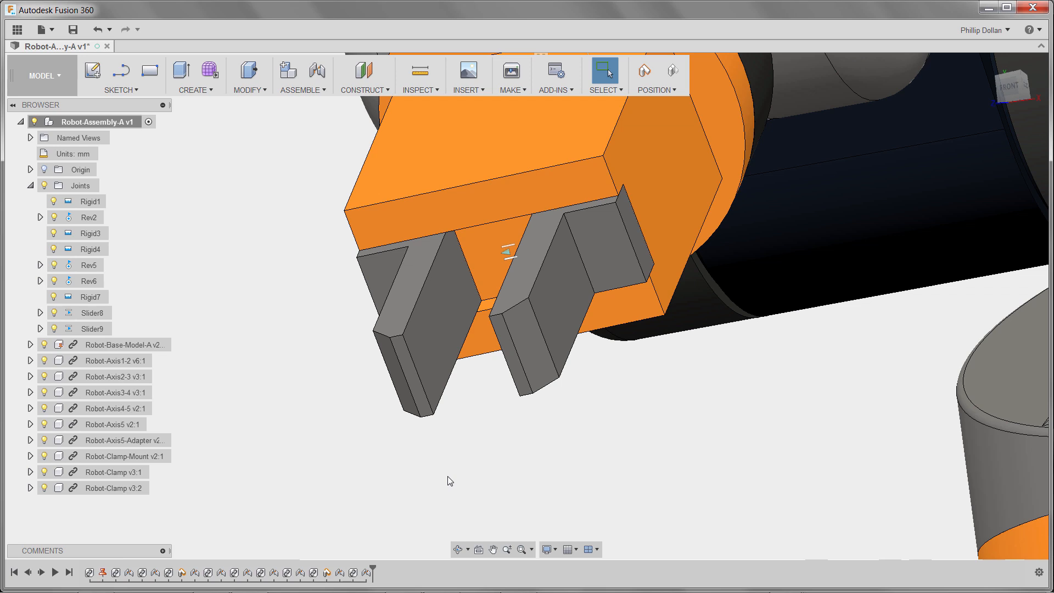
Capture the current component position and create a reversed Motion Link between Slider8 and Slider9, with Slide X distances of 10 mm each
click(319, 91)
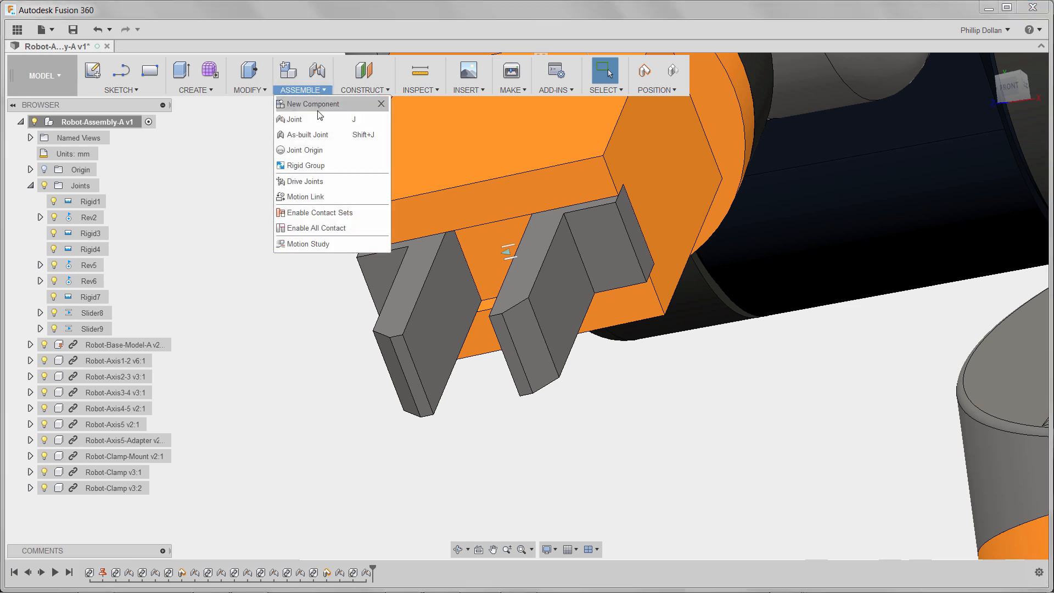
click(311, 198)
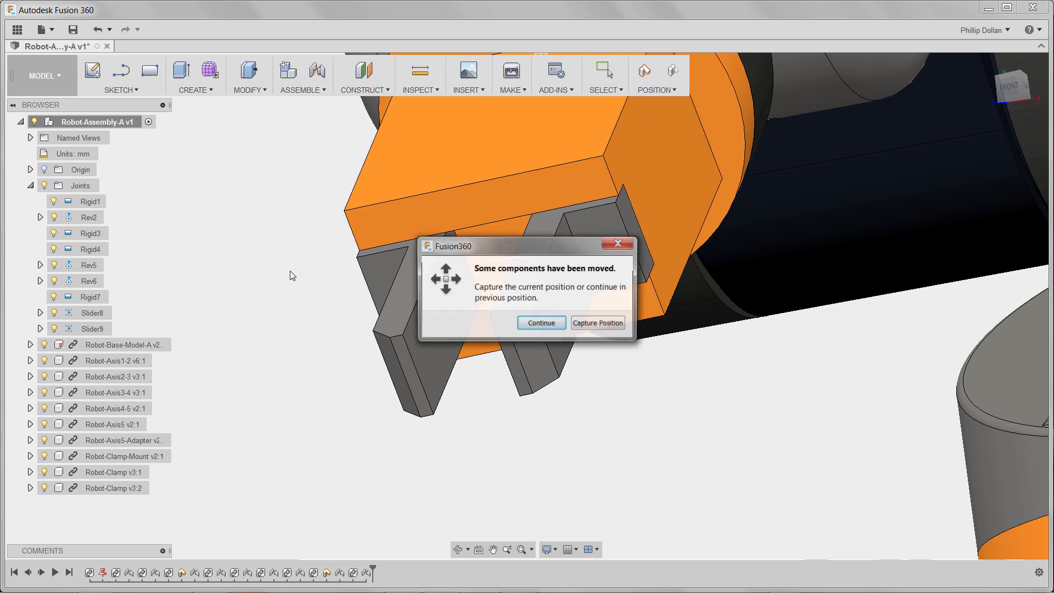
click(600, 324)
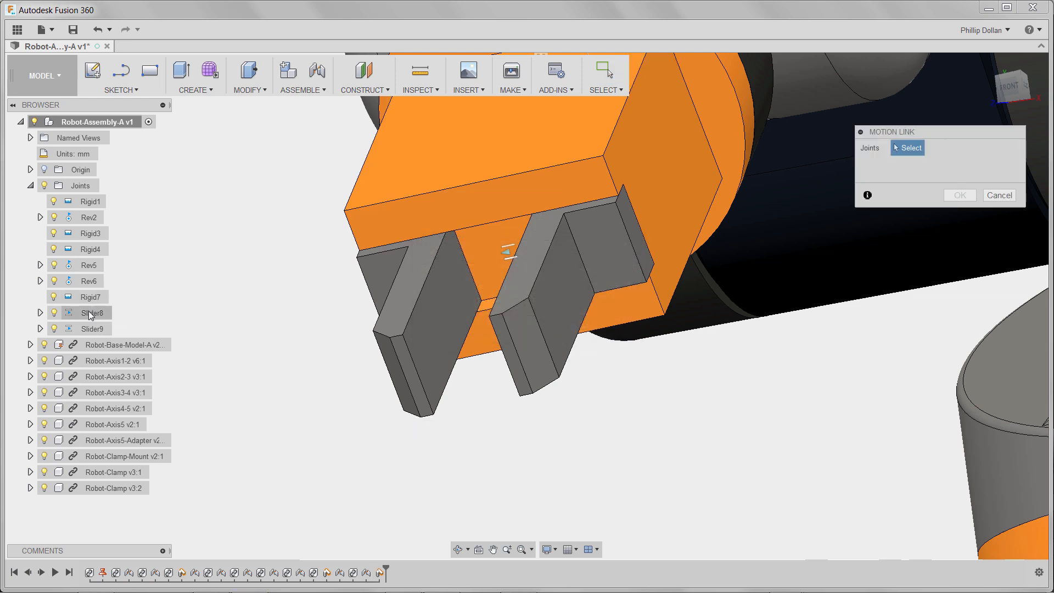
click(91, 313)
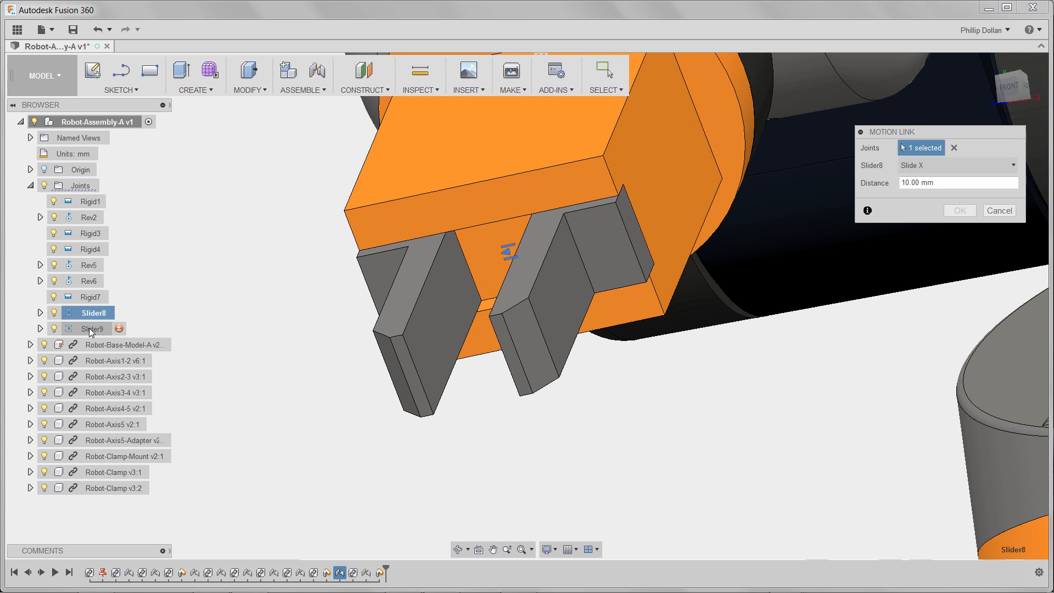
click(92, 329)
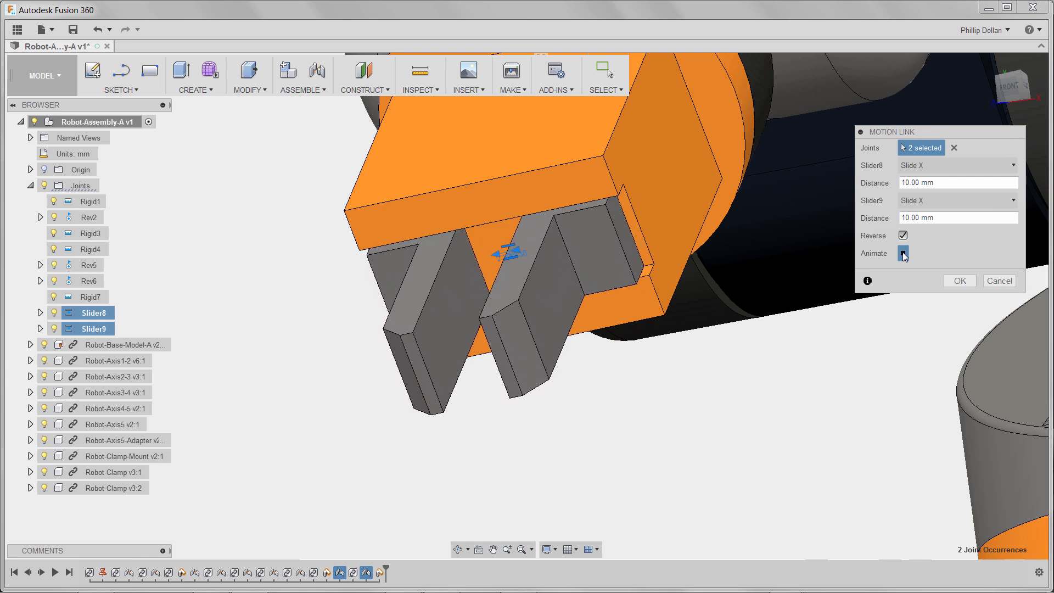
click(960, 281)
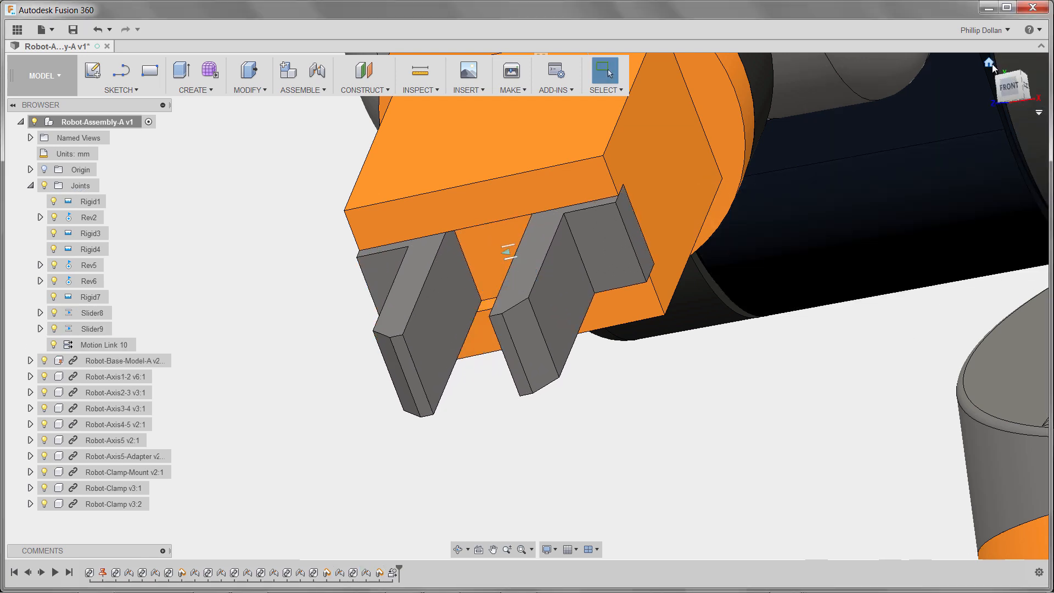
click(989, 63)
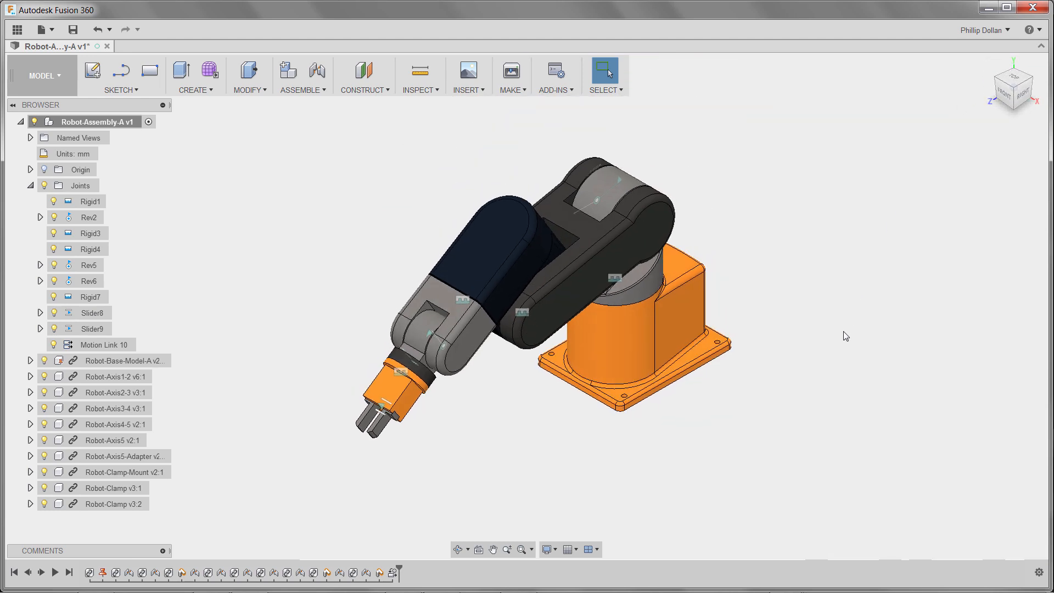